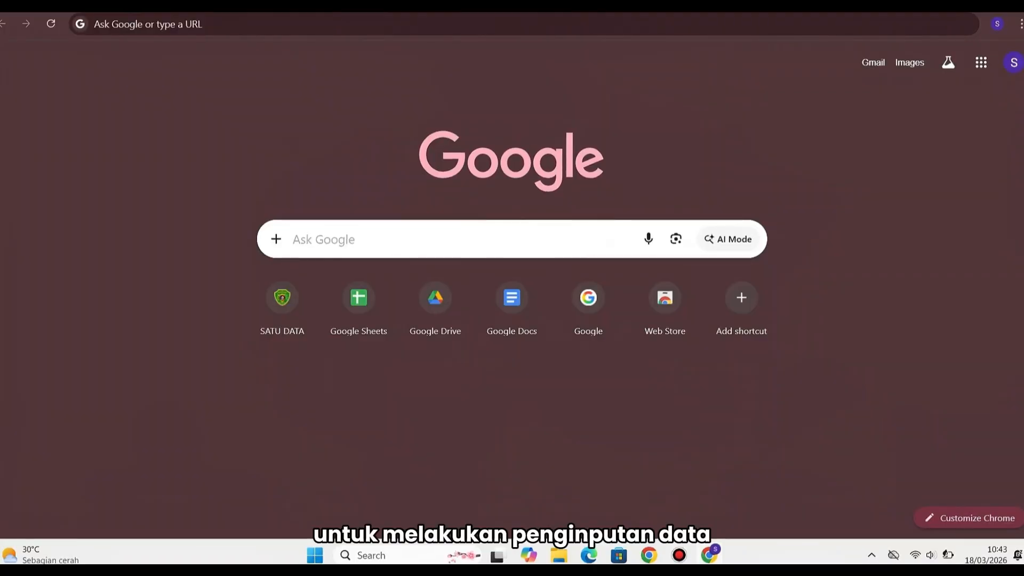
# Go to data.penajamkab.go.id in Chrome to load the Satu Data portal home page
pyautogui.click(148, 24)
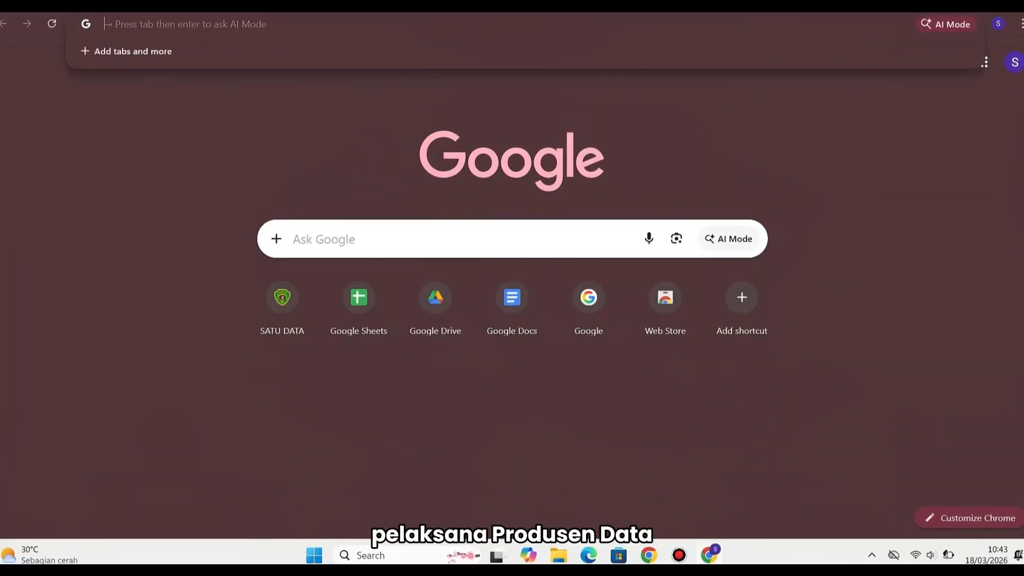
pyautogui.write('data')
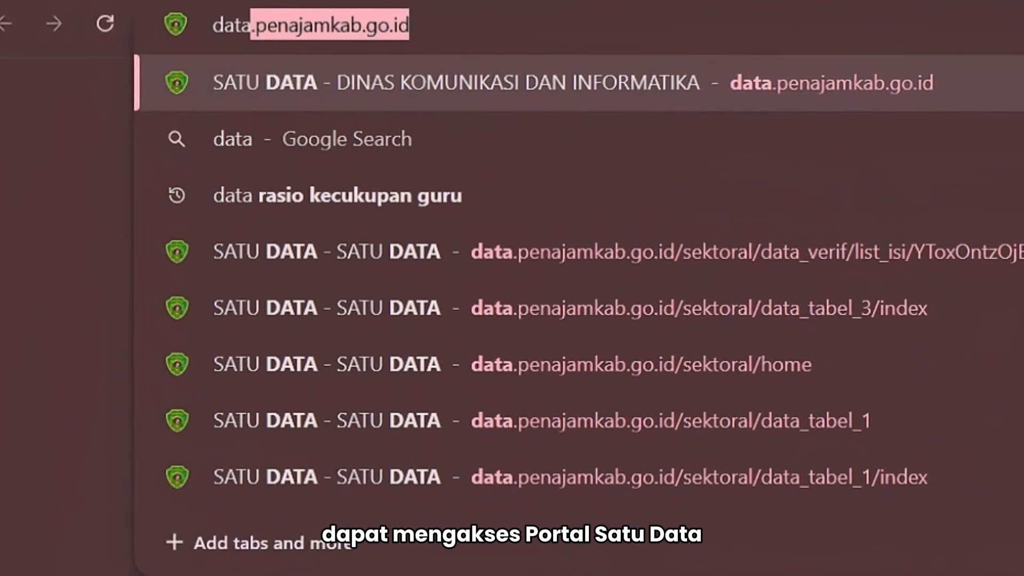
pyautogui.write('.penajamkab')
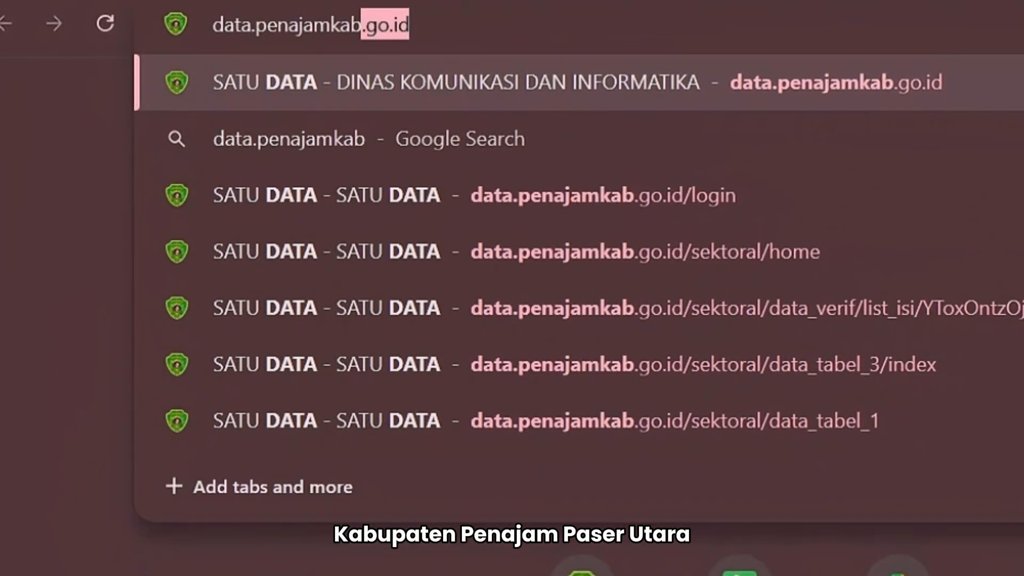
pyautogui.write('.go.i')
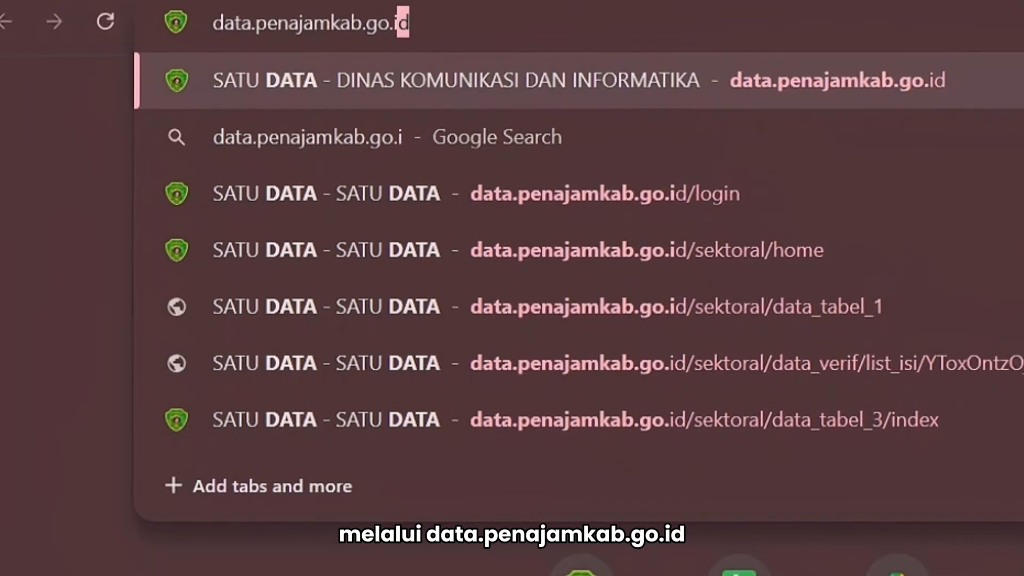
pyautogui.write('d')
pyautogui.press('Return')
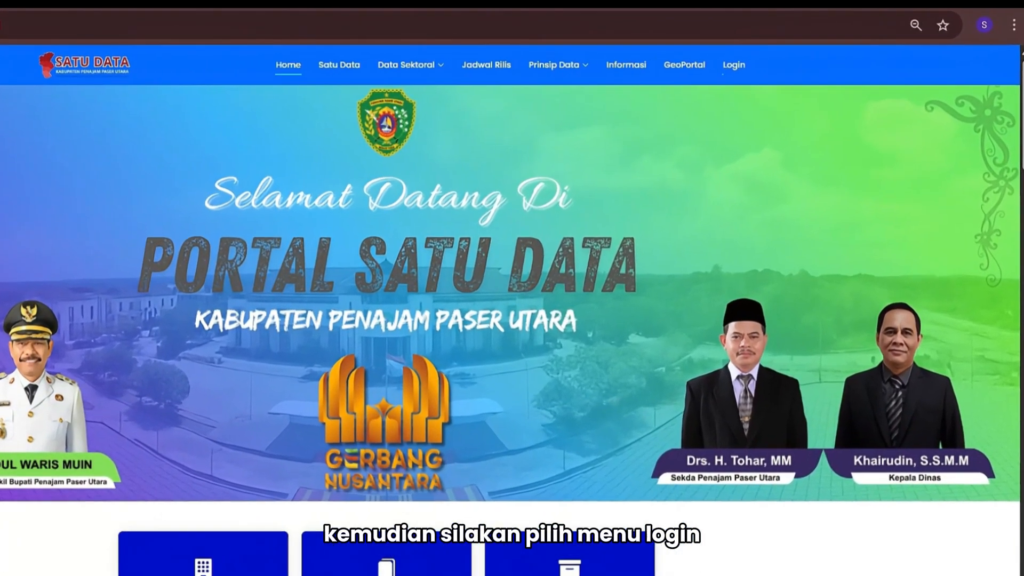
# On the login page, fill in username, password and captcha, re-entering the captcha after one failed submit
pyautogui.click(735, 72)
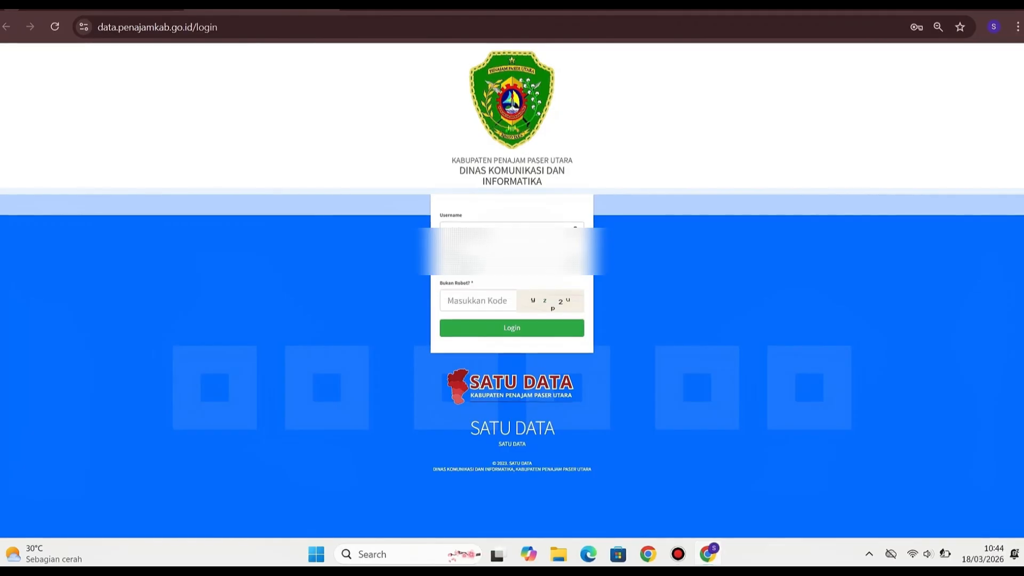
pyautogui.write('yzp2u')
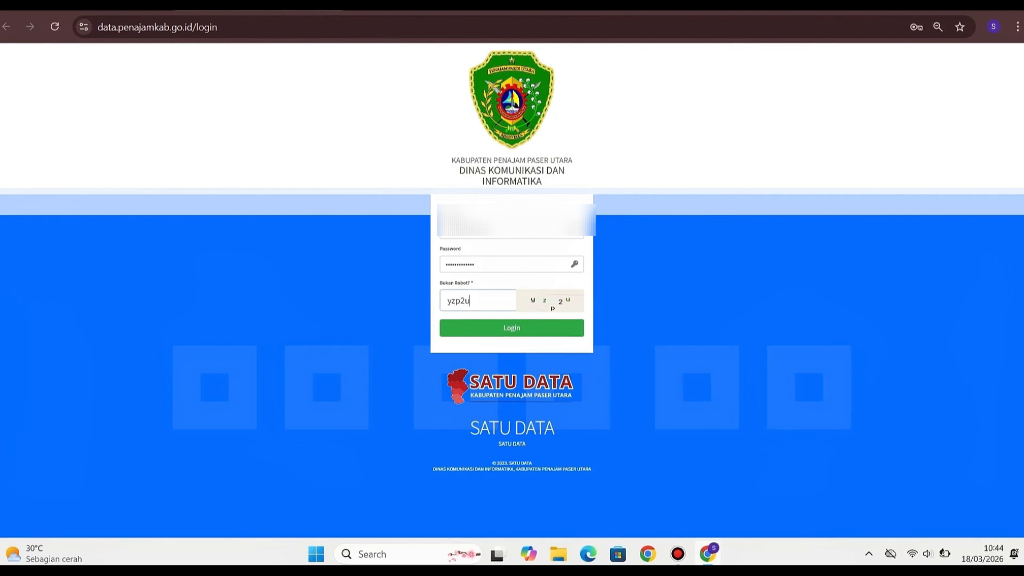
pyautogui.press('Return')
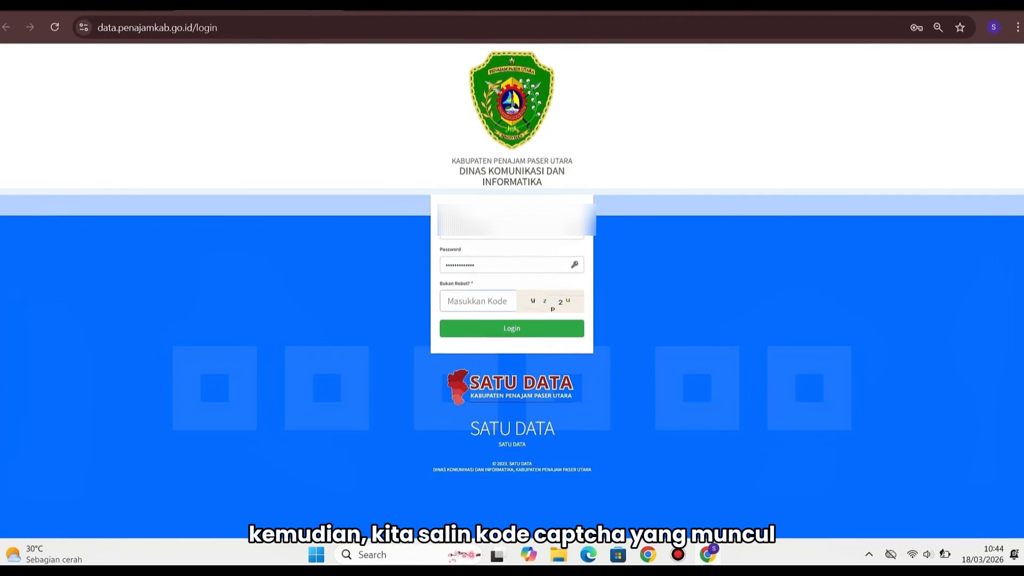
pyautogui.write('yzp2u')
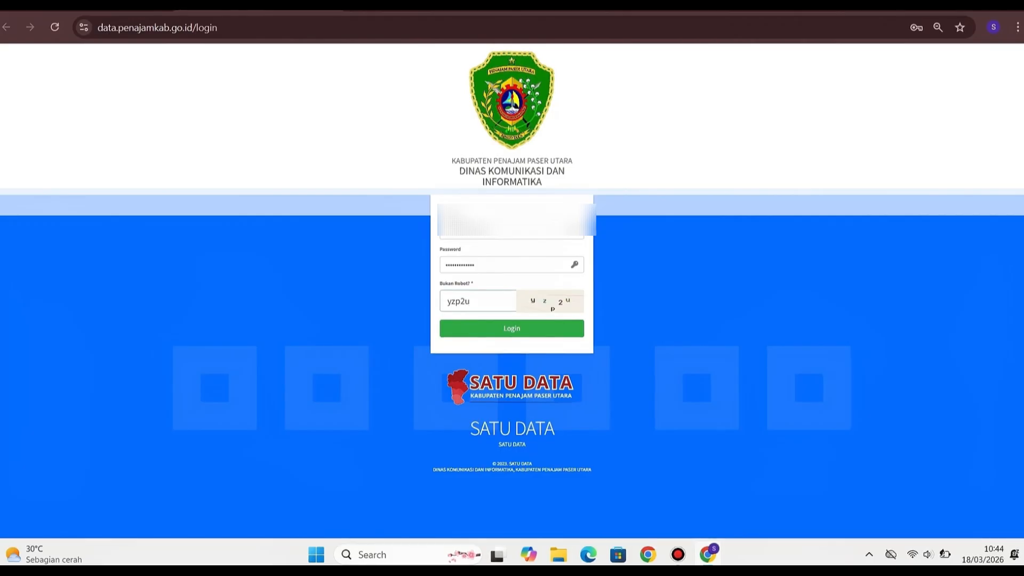
# Sign in to the Dasbor and expand Data Sektoral to show the input periods
pyautogui.click(512, 328)
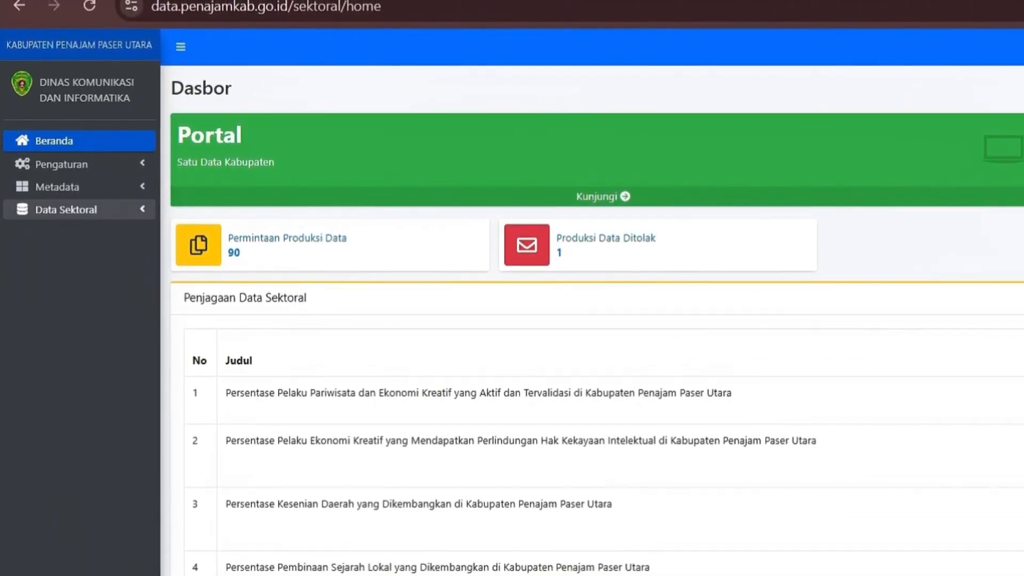
pyautogui.click(80, 209)
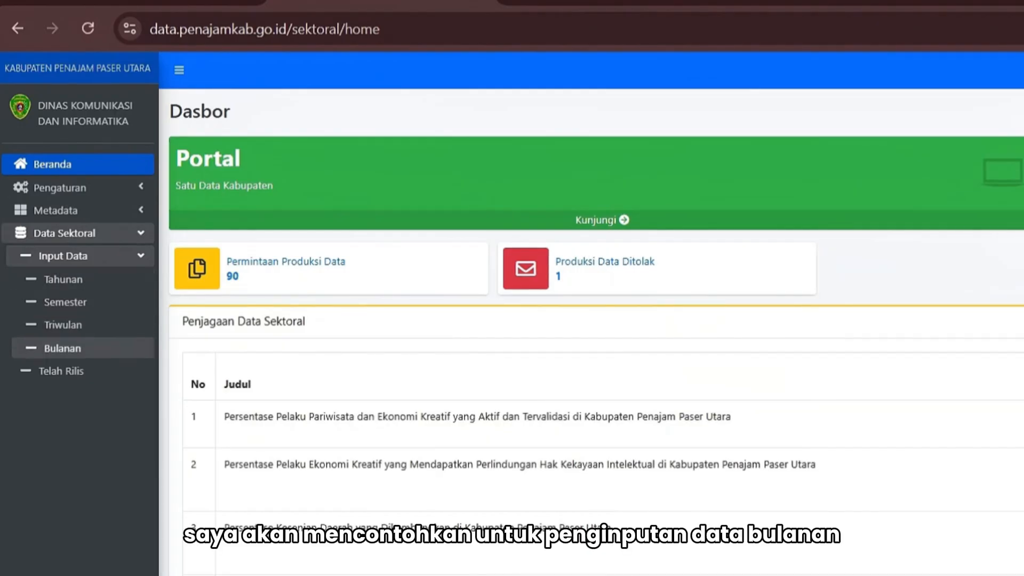
# Open the Bulanan table list and scroll through the monthly DINAS KESEHATAN tables and status legend
pyautogui.click(53, 356)
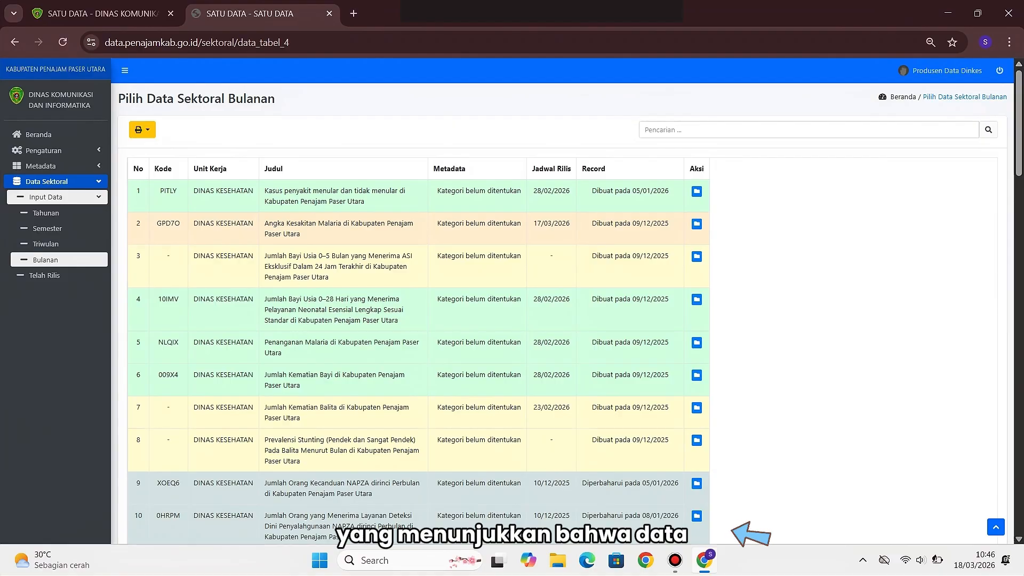
pyautogui.scroll(-2, 562, 301)
pyautogui.scroll(-4, 575, 301)
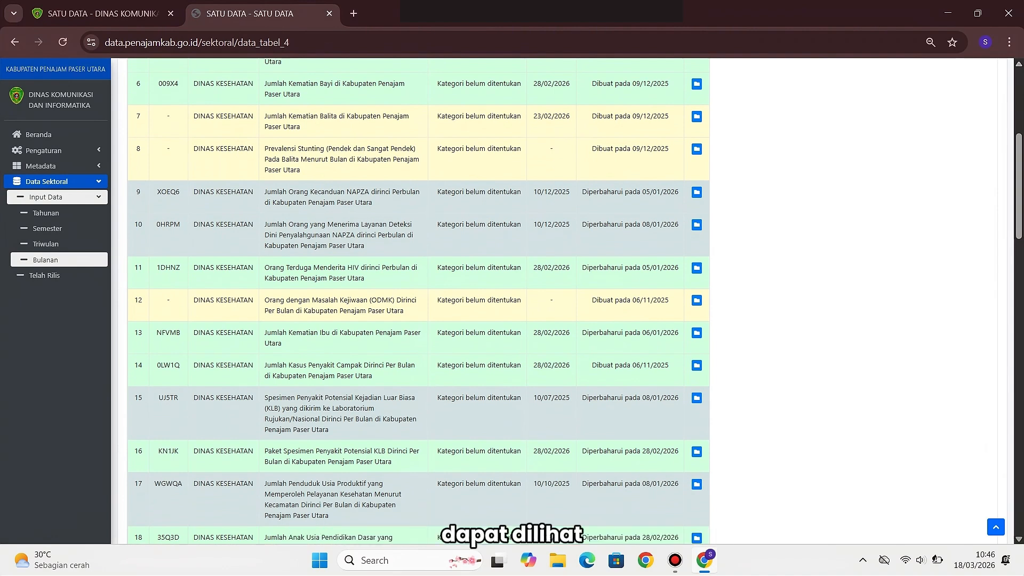
pyautogui.scroll(-6, 419, 299)
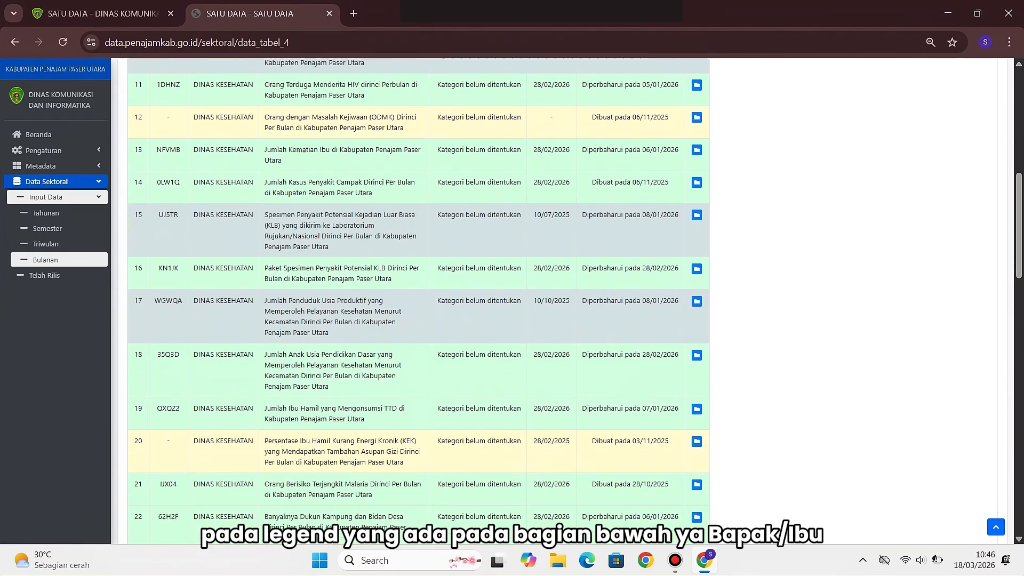
pyautogui.scroll(-12, 419, 302)
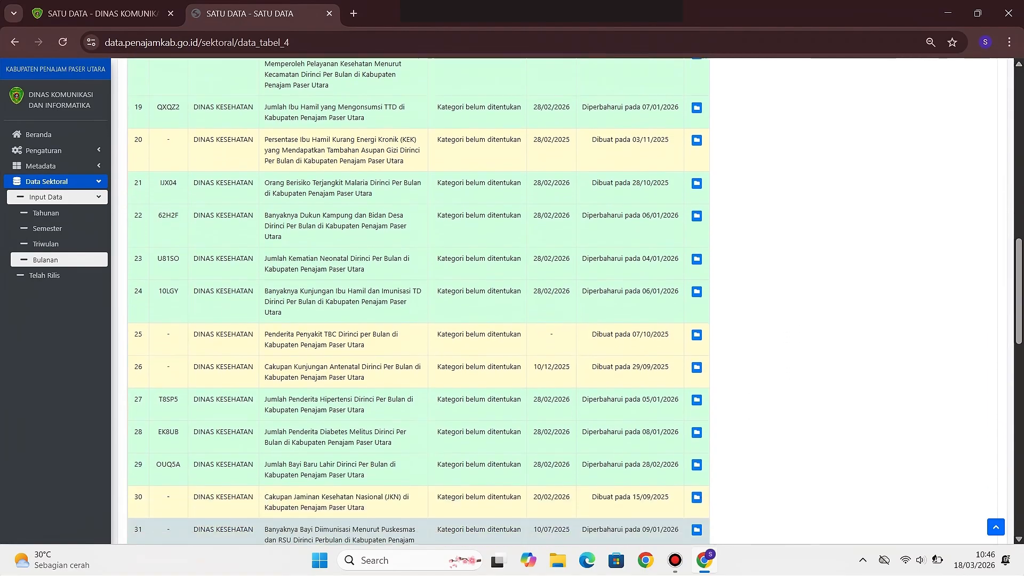
pyautogui.scroll(-7, 419, 302)
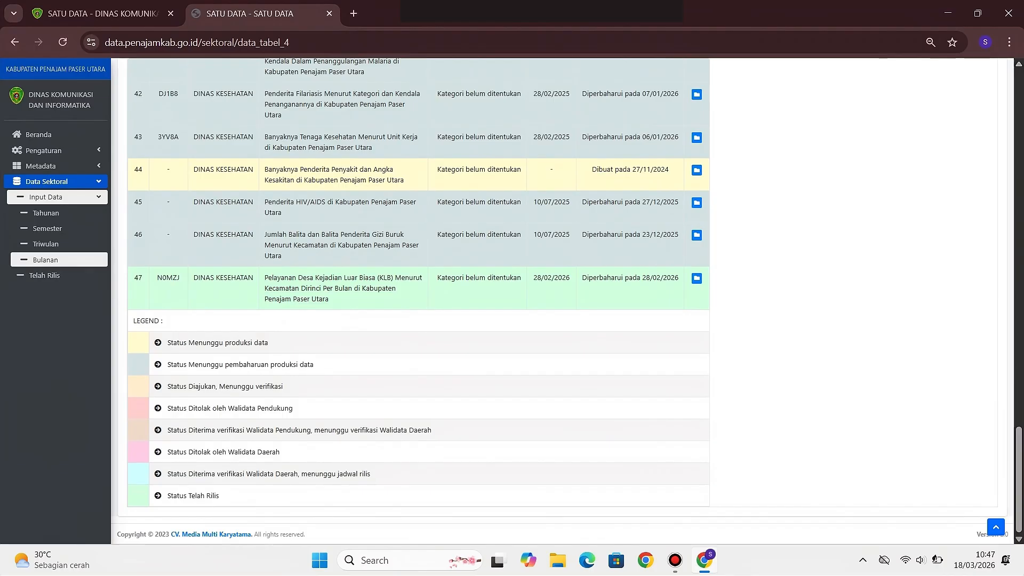
pyautogui.scroll(2, 567, 299)
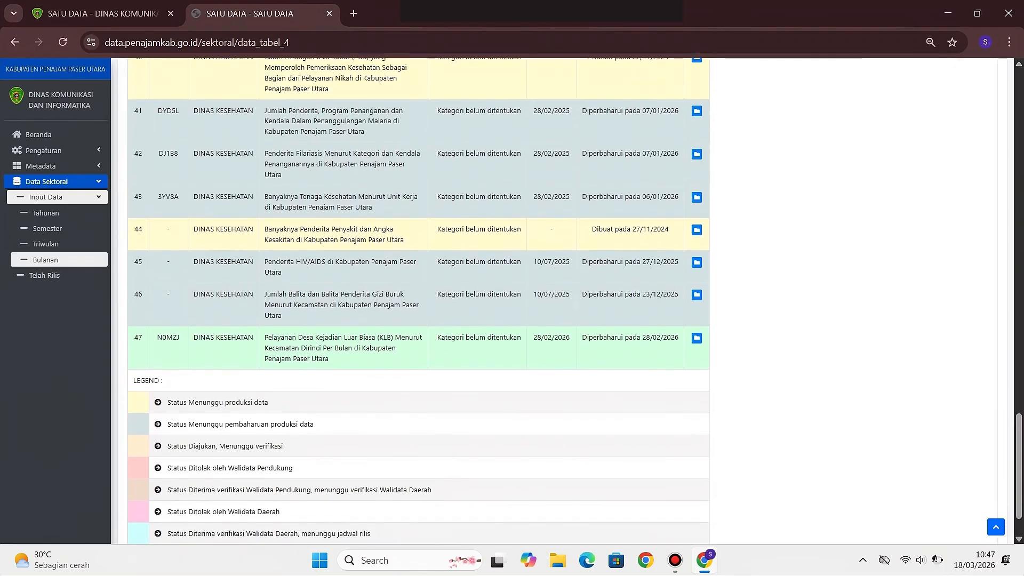
pyautogui.scroll(1, 567, 298)
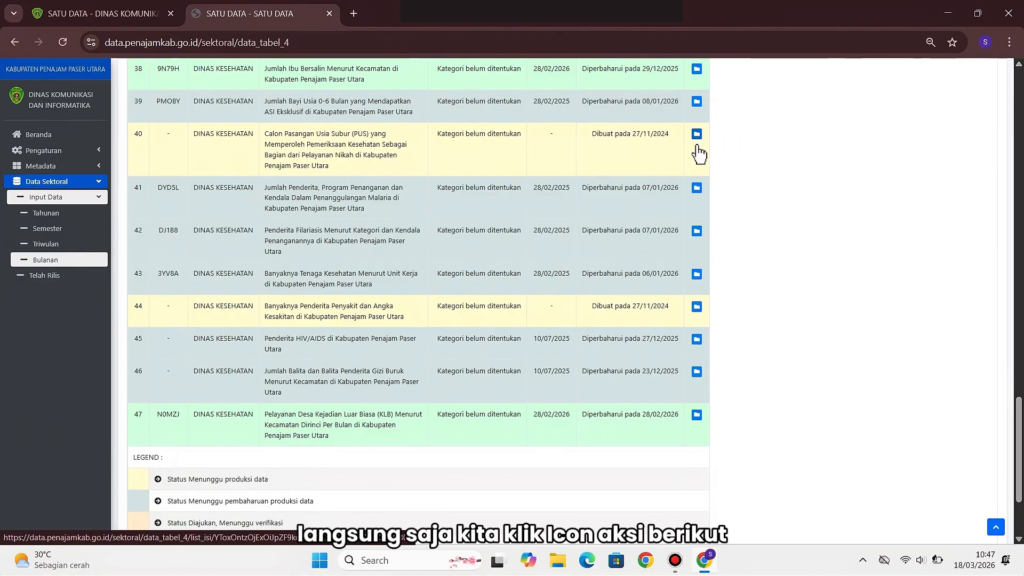
# Open the PUS table from row 40 and scroll down to its Januari–Desember 2025 rows
pyautogui.click(698, 149)
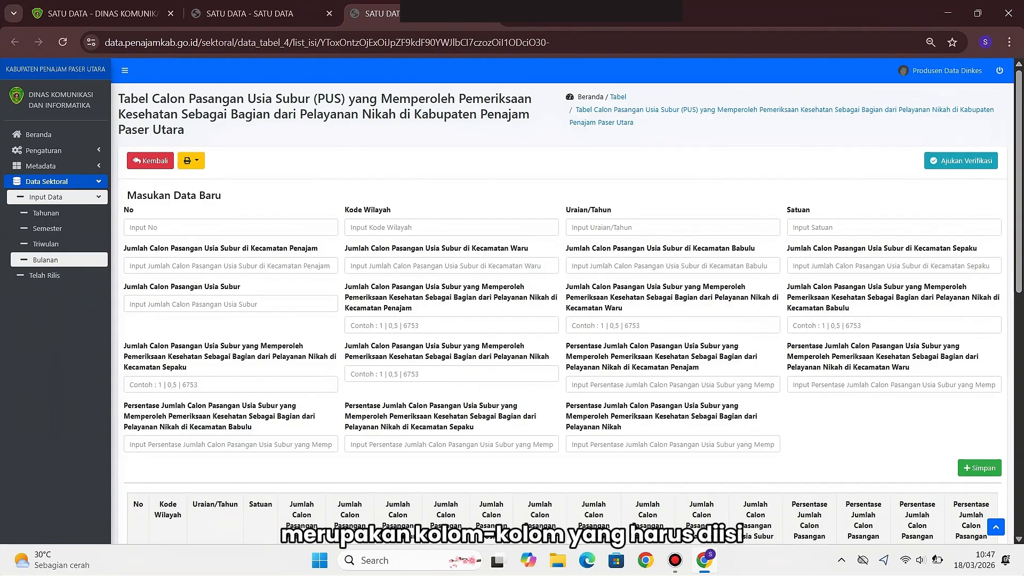
pyautogui.scroll(-1, 567, 302)
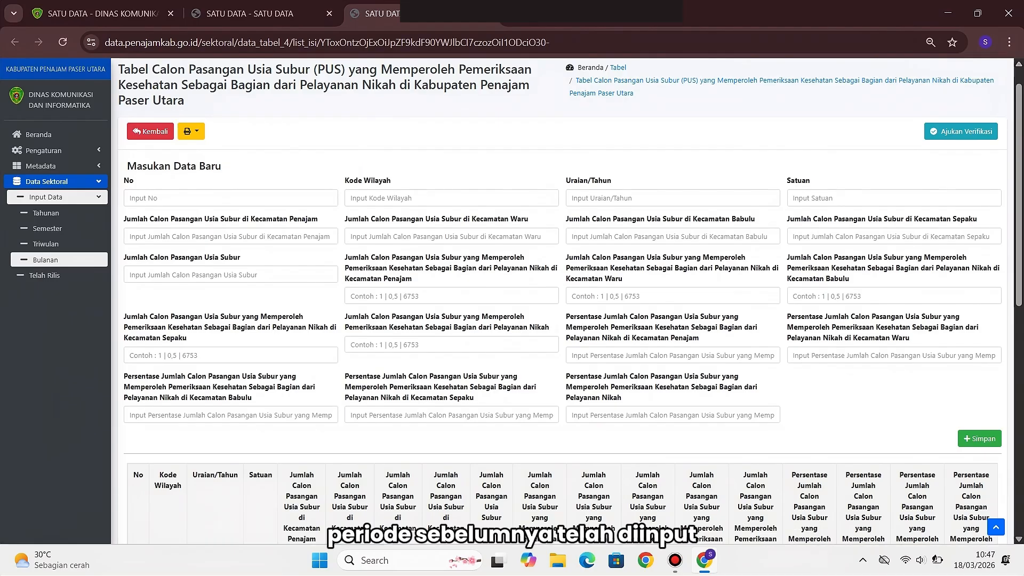
pyautogui.scroll(-2, 565, 298)
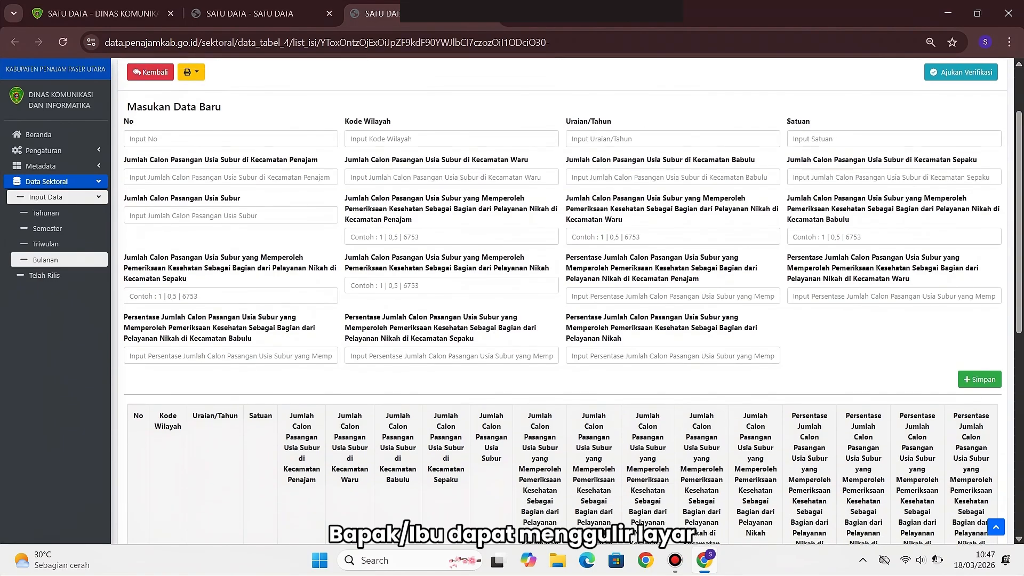
pyautogui.scroll(-1, 570, 301)
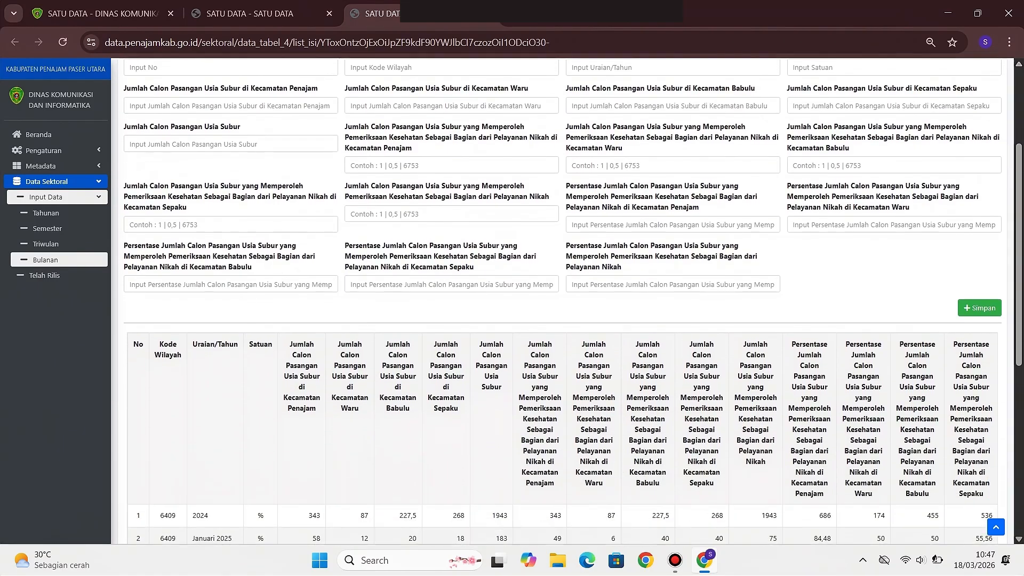
pyautogui.scroll(-4, 567, 301)
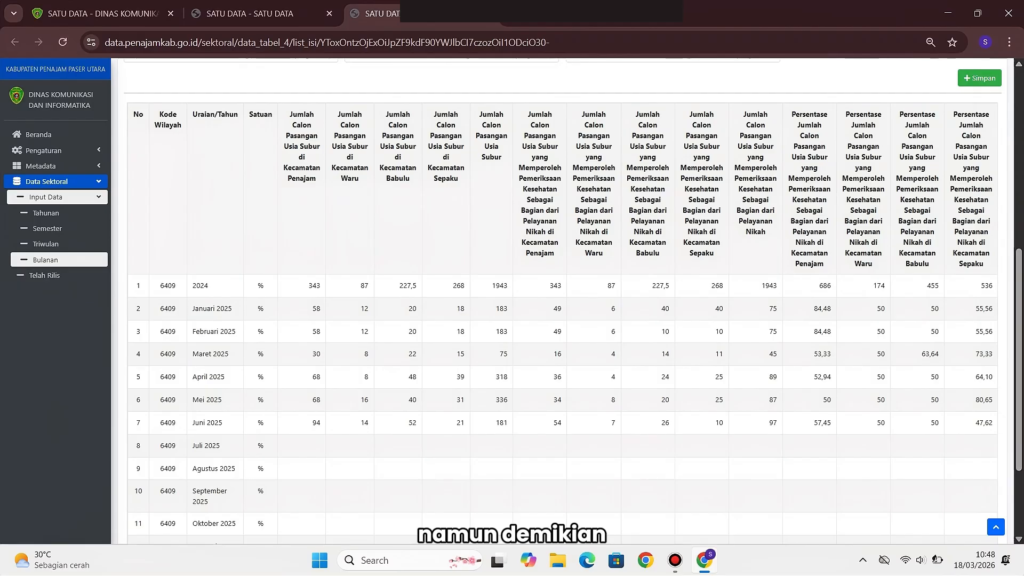
pyautogui.scroll(-2, 560, 299)
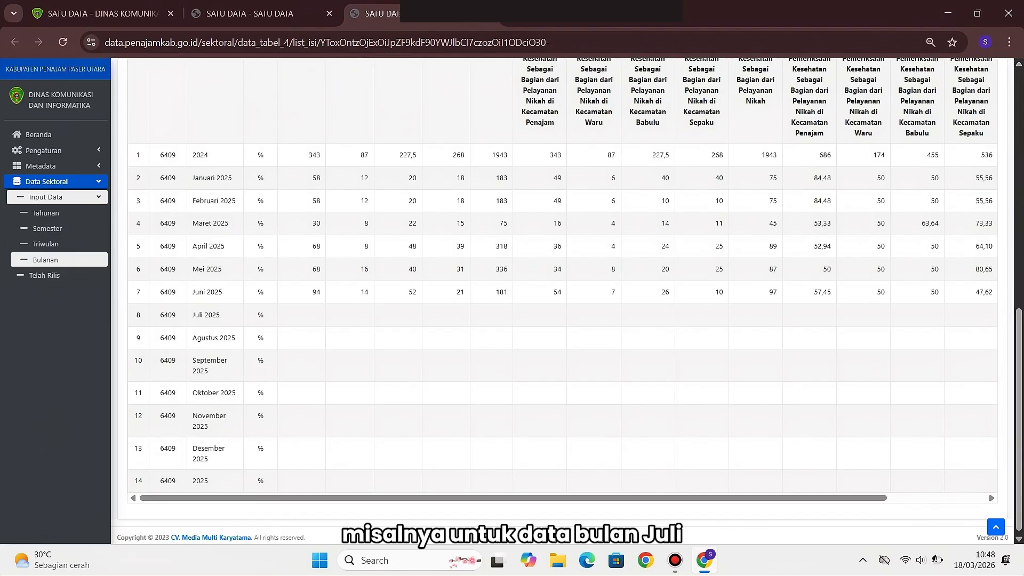
# Open the edit form for the Juli 2025 row (No 8) of the PUS table
pyautogui.tripleClick(206, 315)
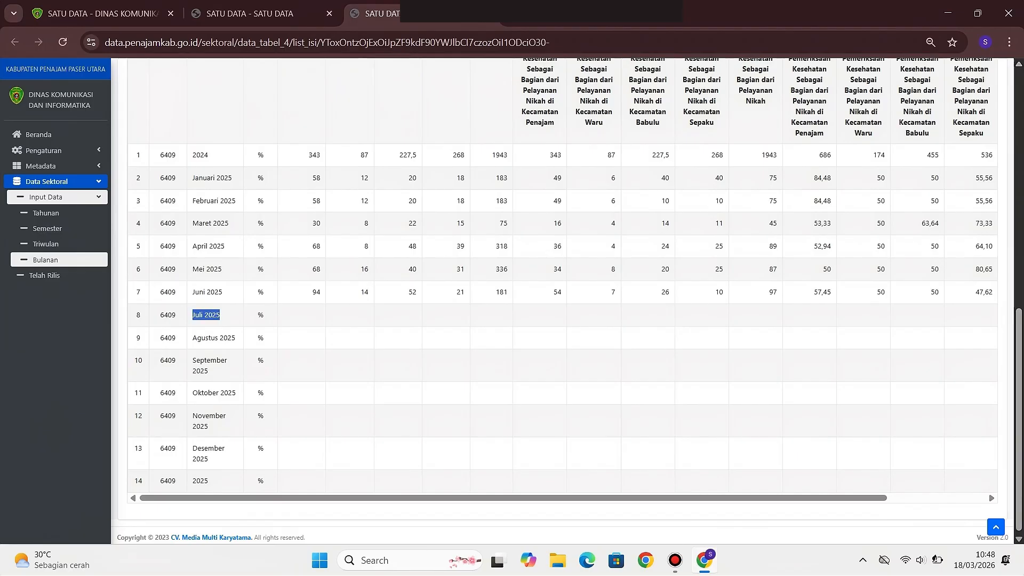
pyautogui.hscroll(5, 562, 279)
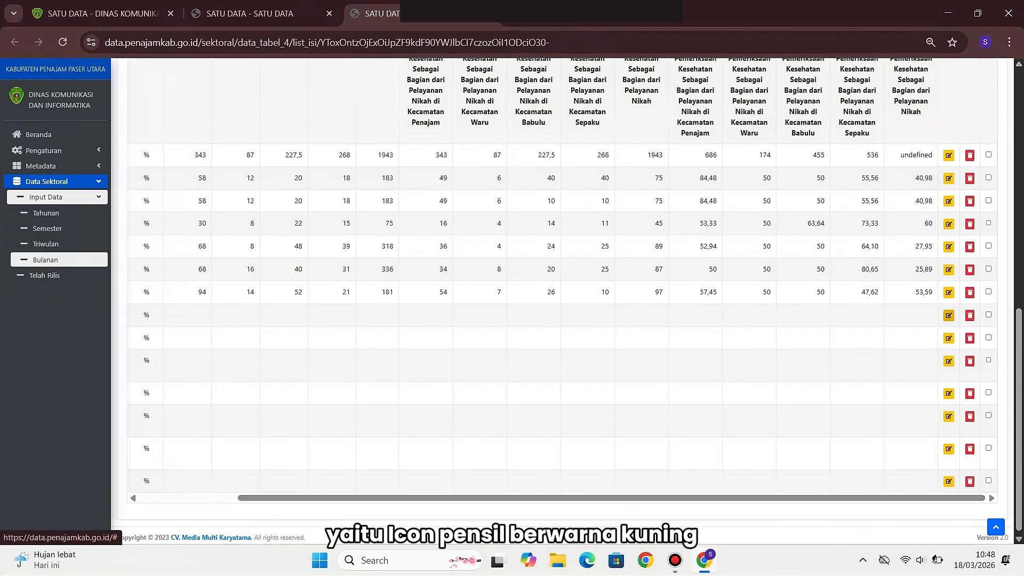
pyautogui.click(949, 315)
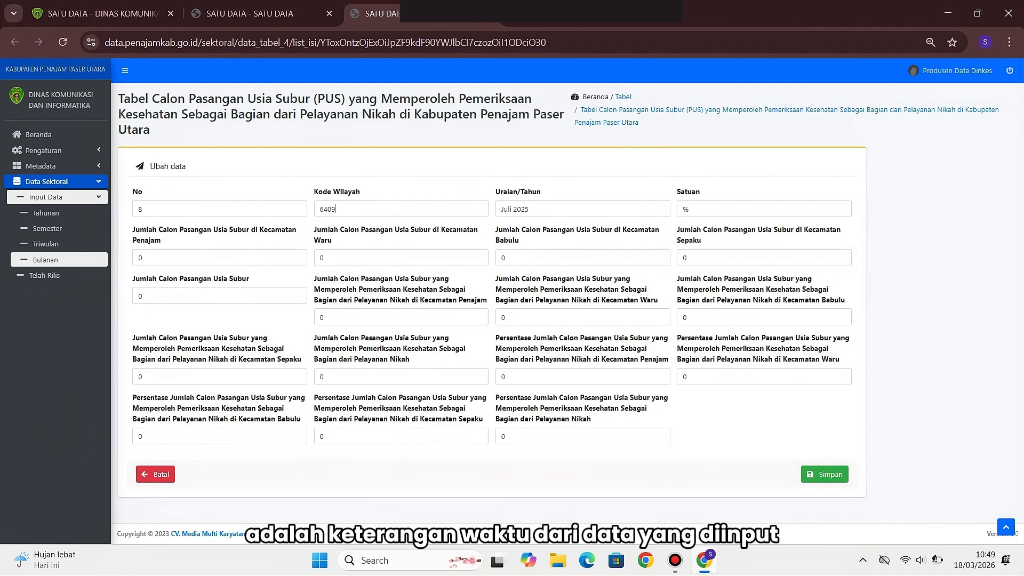
pyautogui.click(336, 208)
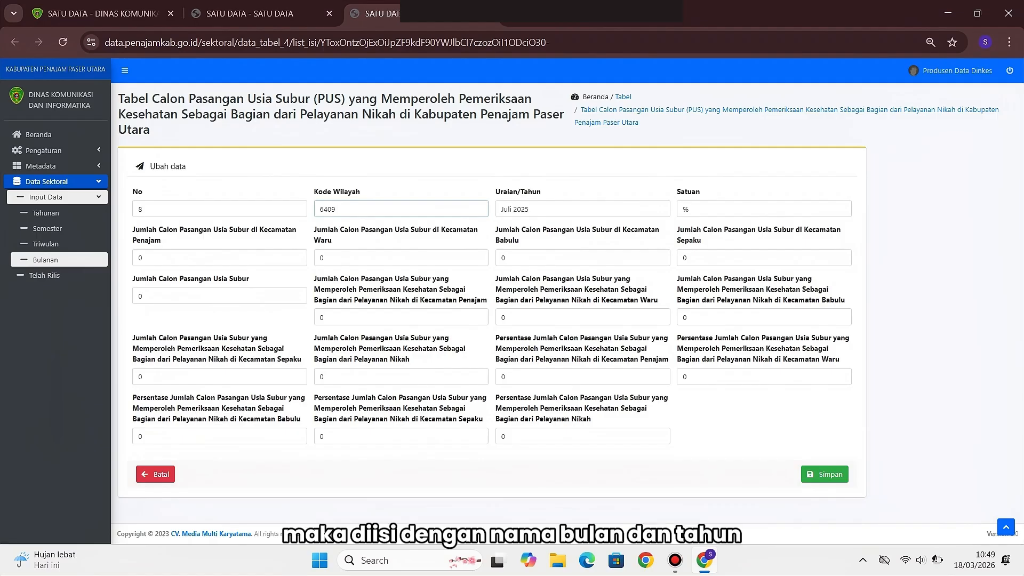
pyautogui.click(533, 210)
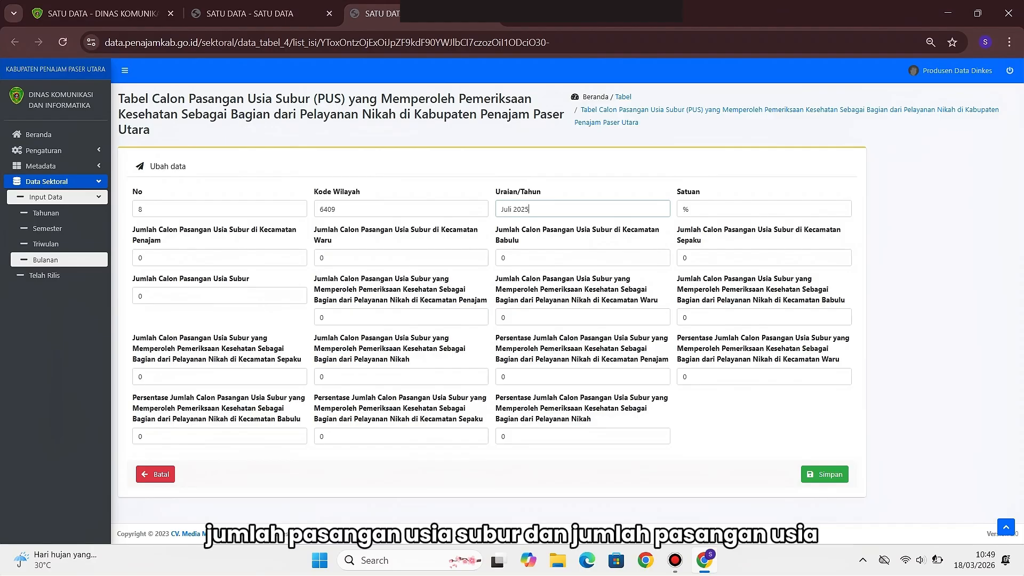
pyautogui.click(689, 209)
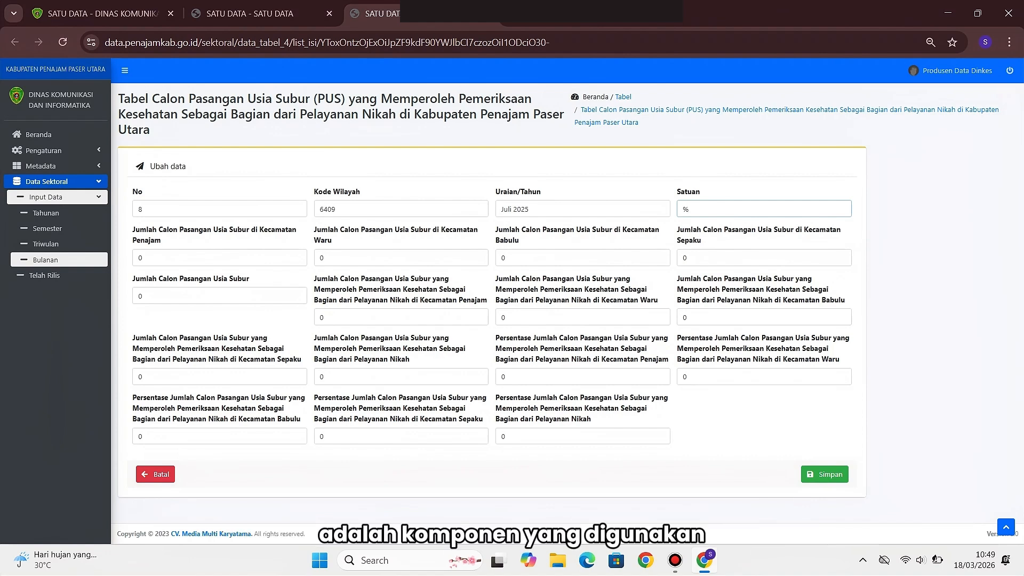
pyautogui.moveTo(496, 338); pyautogui.dragTo(517, 349)
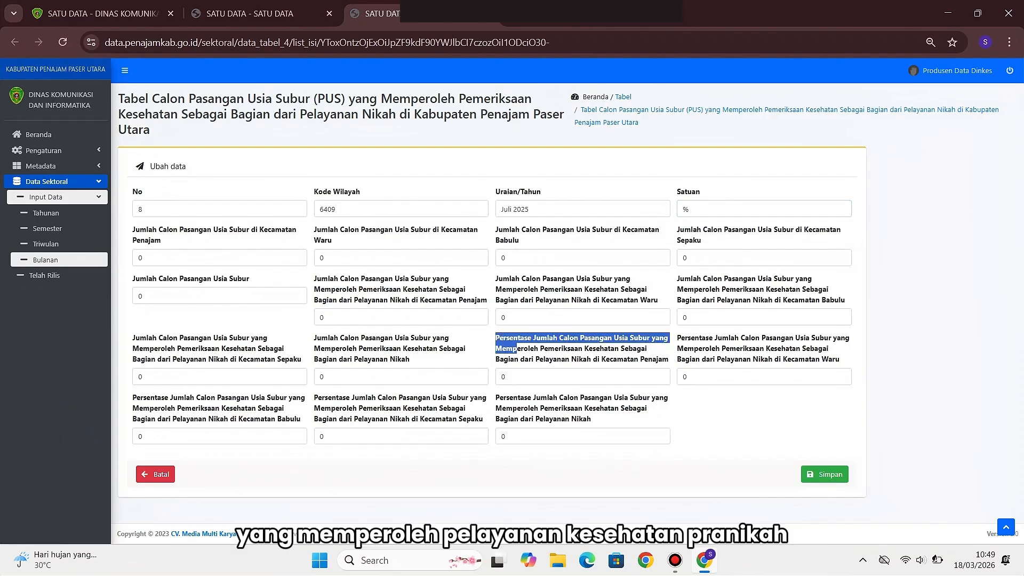
pyautogui.click(688, 209)
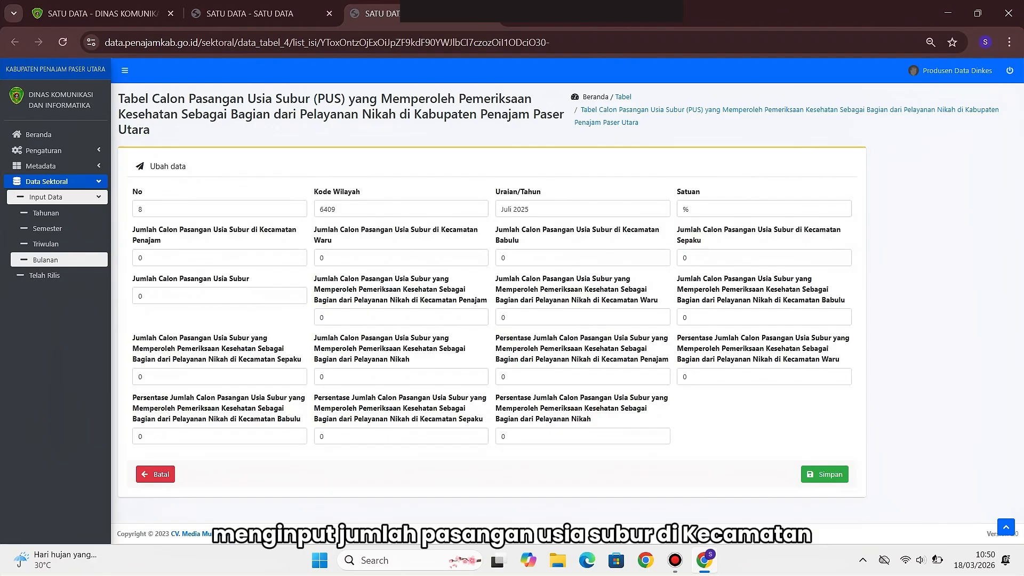
# Enter the Juli 2025 PUS counts 85, 32, 55 and 70 with total 242
pyautogui.click(142, 257)
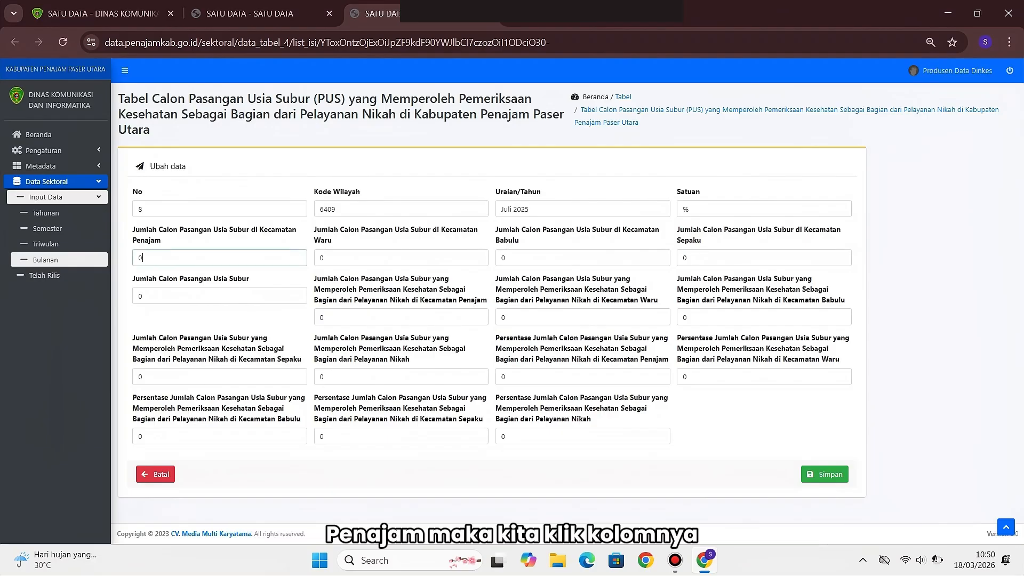
pyautogui.press('BackSpace')
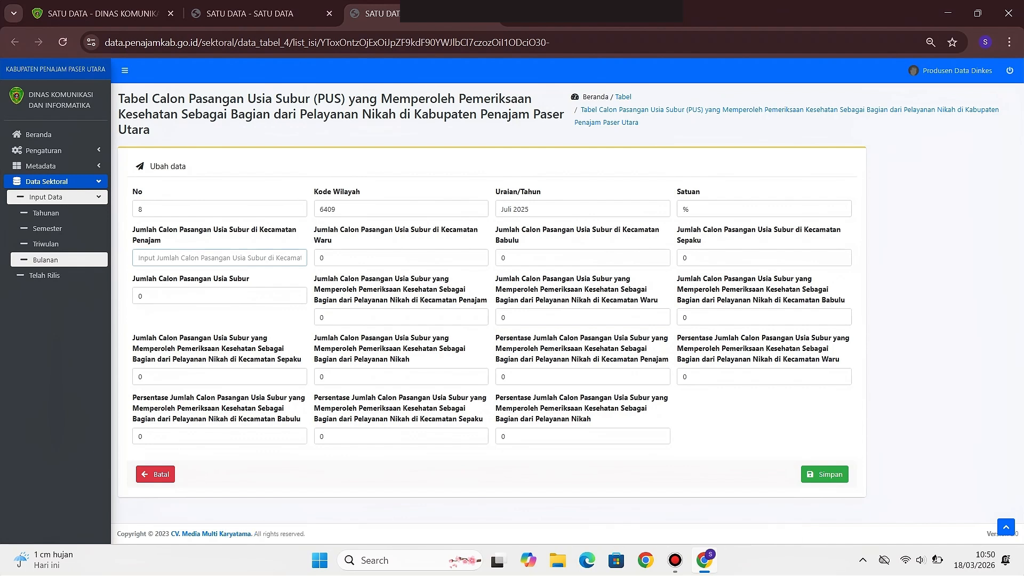
pyautogui.write('85')
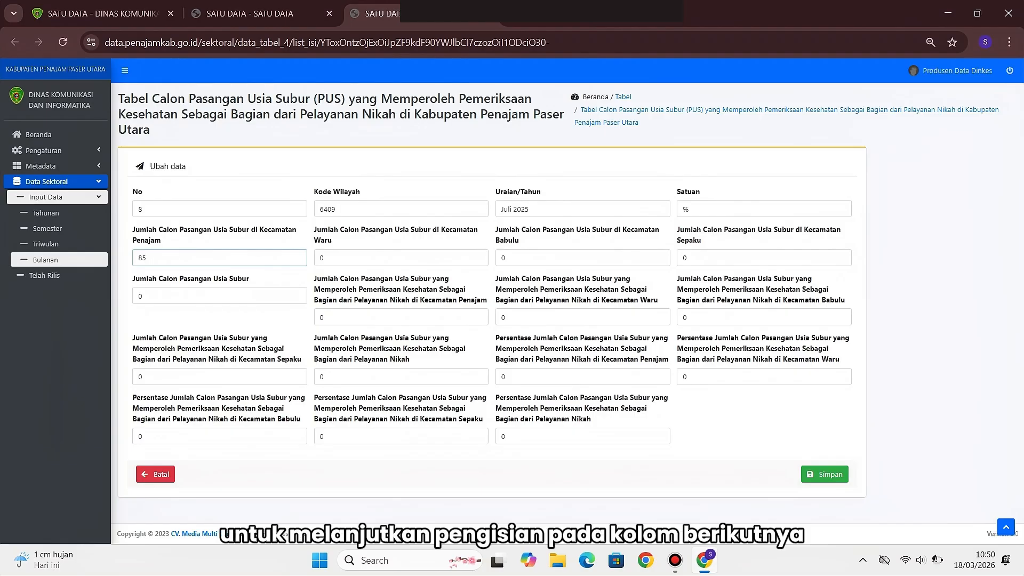
pyautogui.press('Tab')
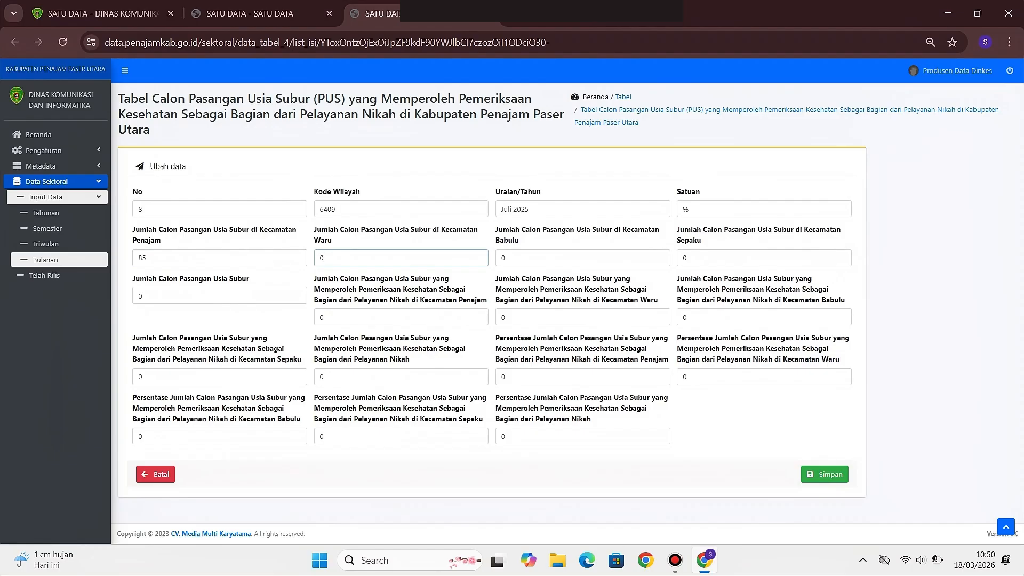
pyautogui.press('BackSpace')
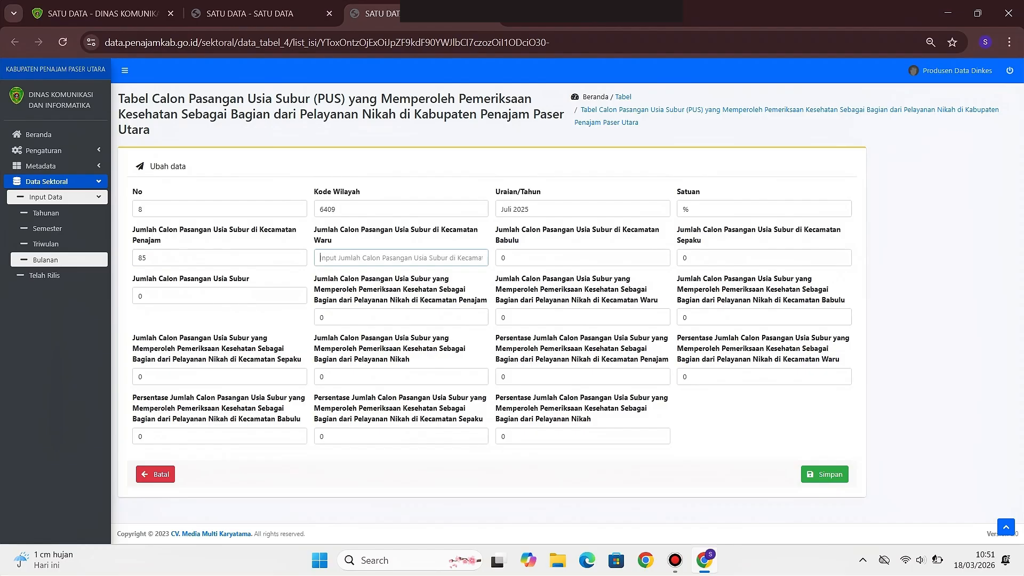
pyautogui.write('32')
pyautogui.press('Tab')
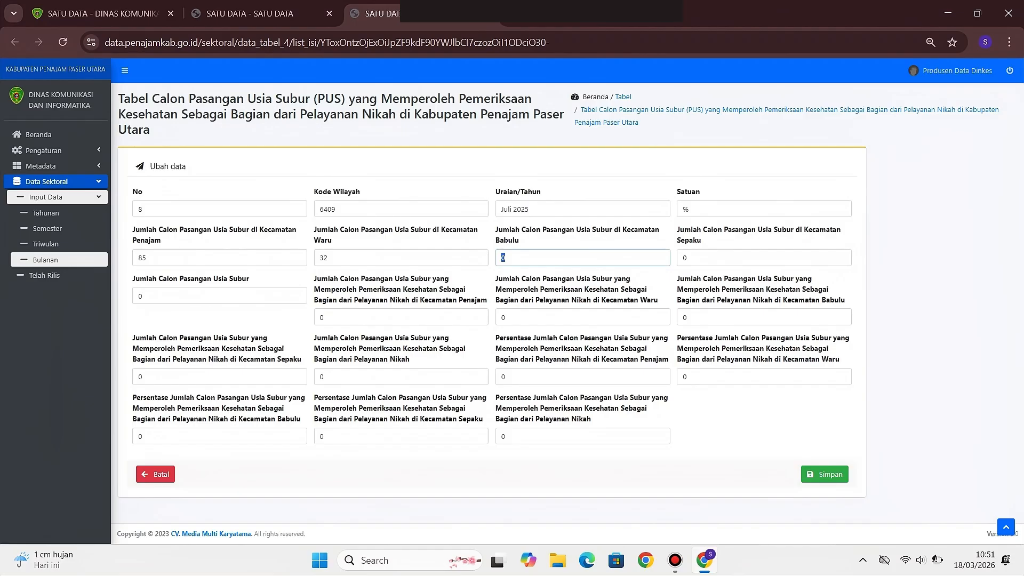
pyautogui.write('1720')
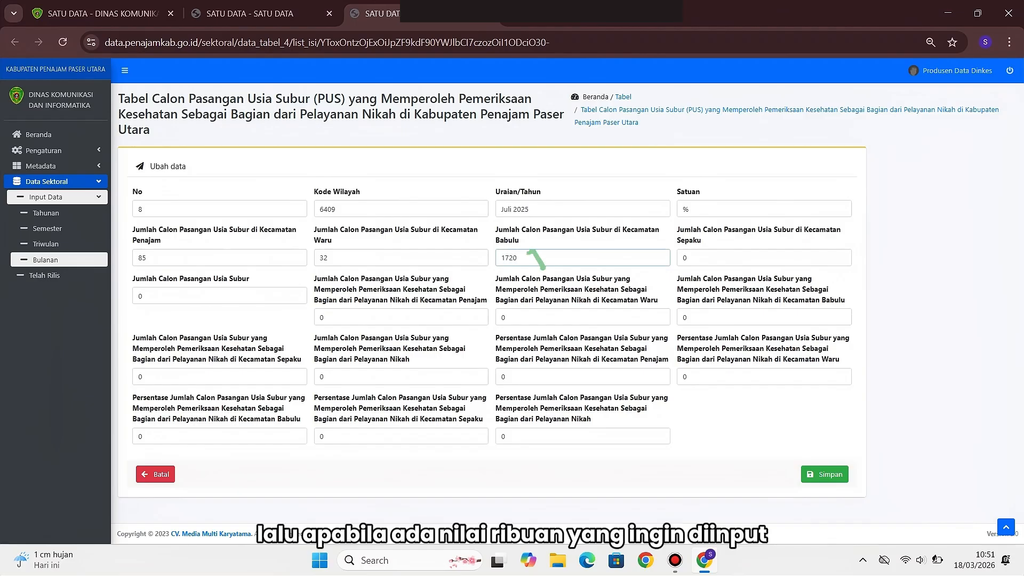
pyautogui.press('BackSpace')
pyautogui.press('BackSpace')
pyautogui.press('BackSpace')
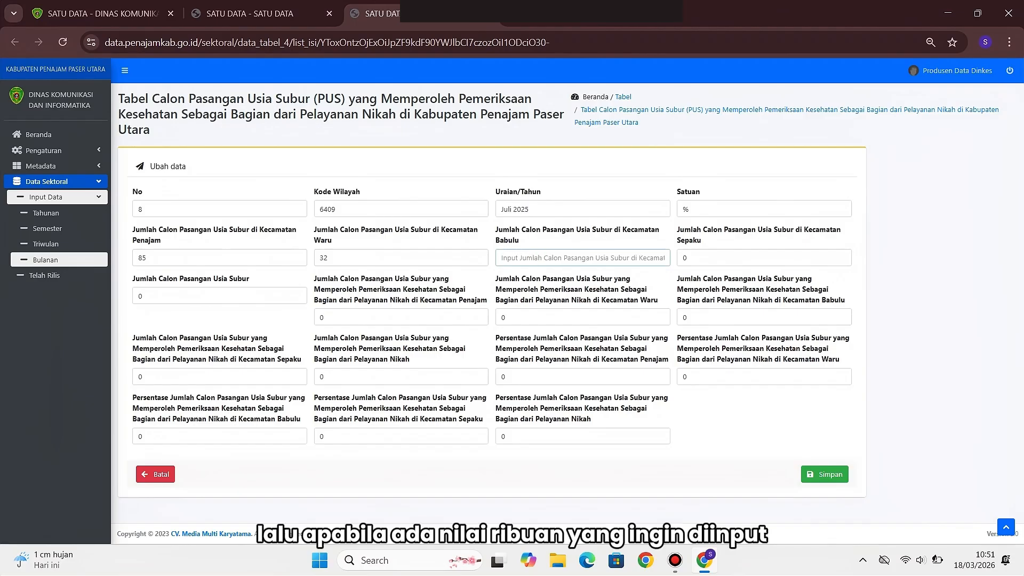
pyautogui.write('1.720')
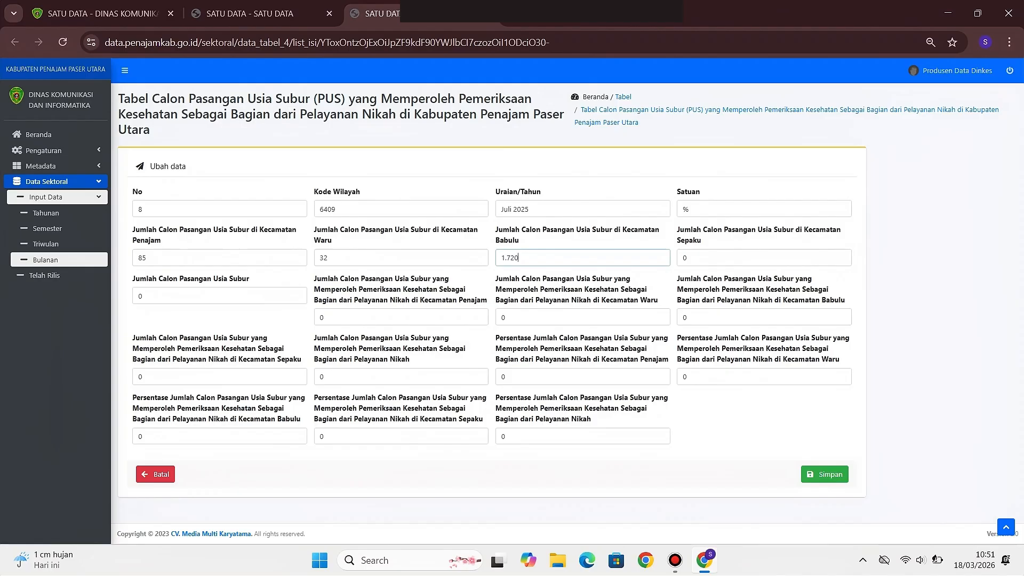
pyautogui.press('BackSpace')
pyautogui.press('BackSpace')
pyautogui.press('BackSpace')
pyautogui.press('BackSpace')
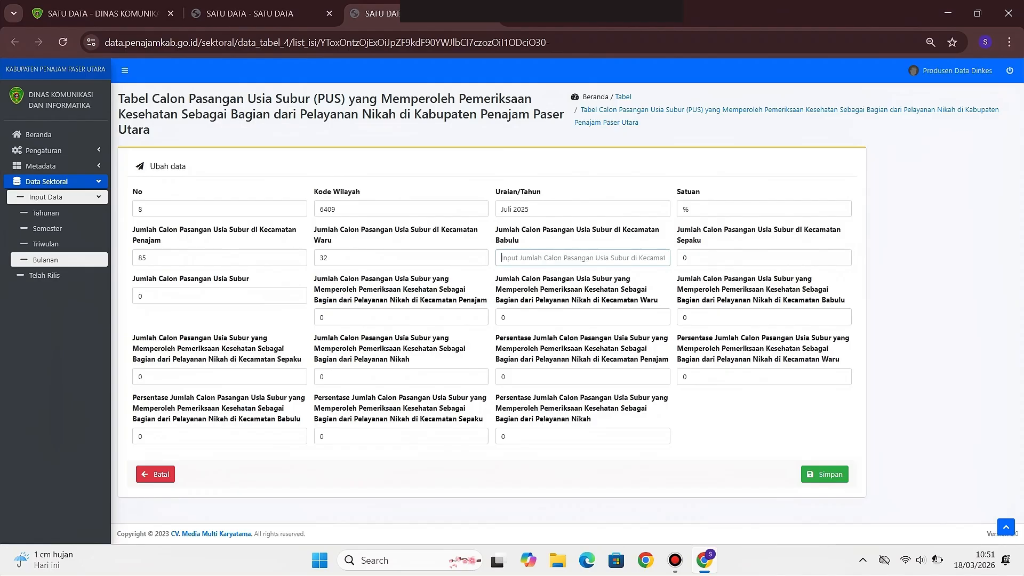
pyautogui.write('55')
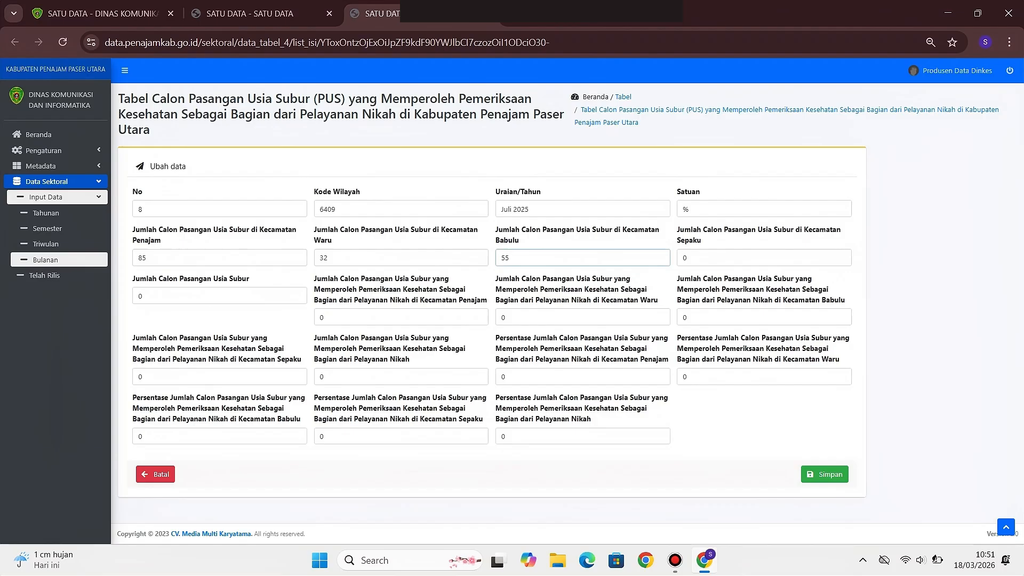
pyautogui.press('Tab')
pyautogui.write('70')
pyautogui.press('Tab')
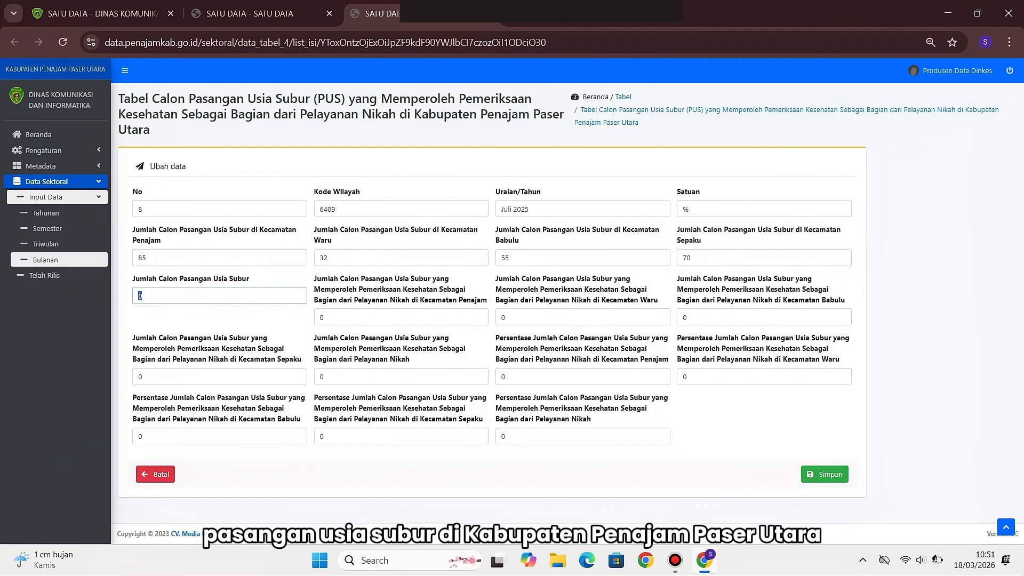
pyautogui.write('242')
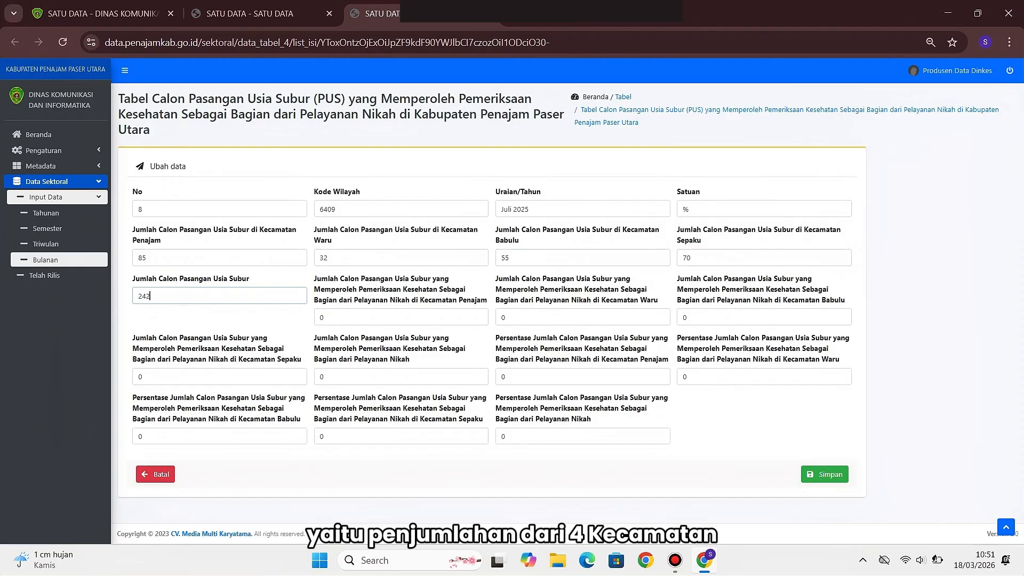
# Enter the examined counts 80, 20, 21 and 65 with total 186
pyautogui.press('Tab')
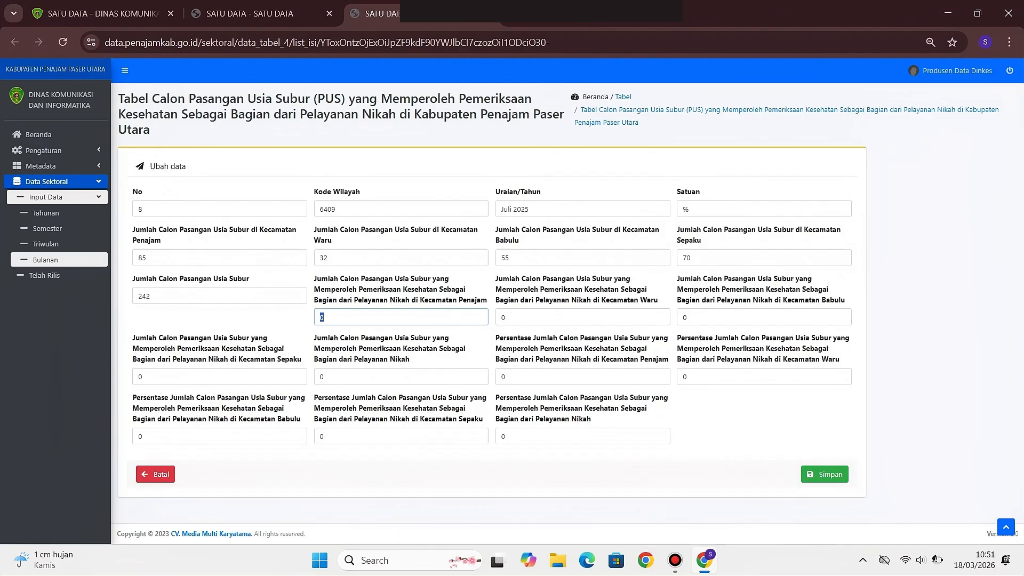
pyautogui.write('80')
pyautogui.press('Tab')
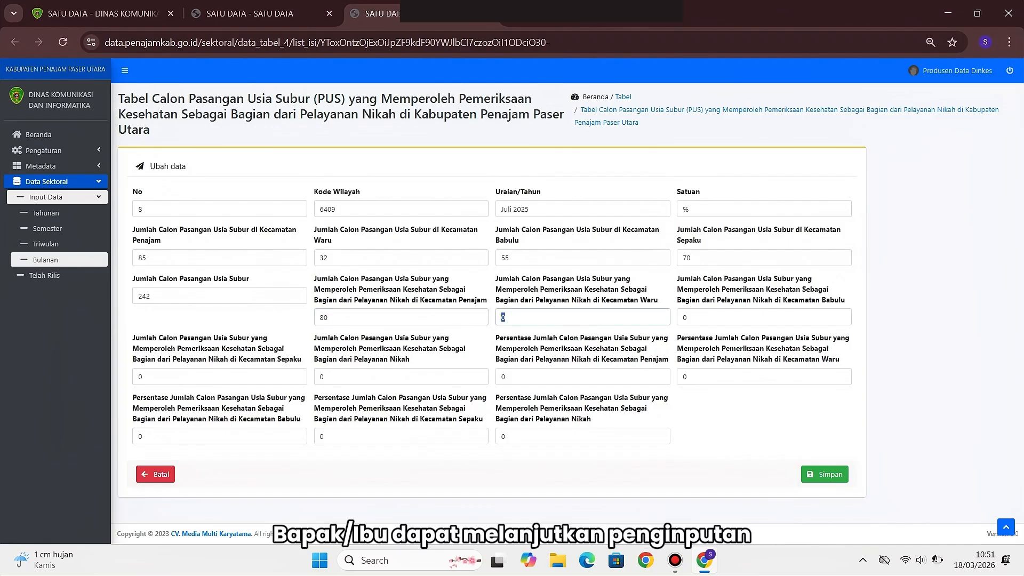
pyautogui.write('20')
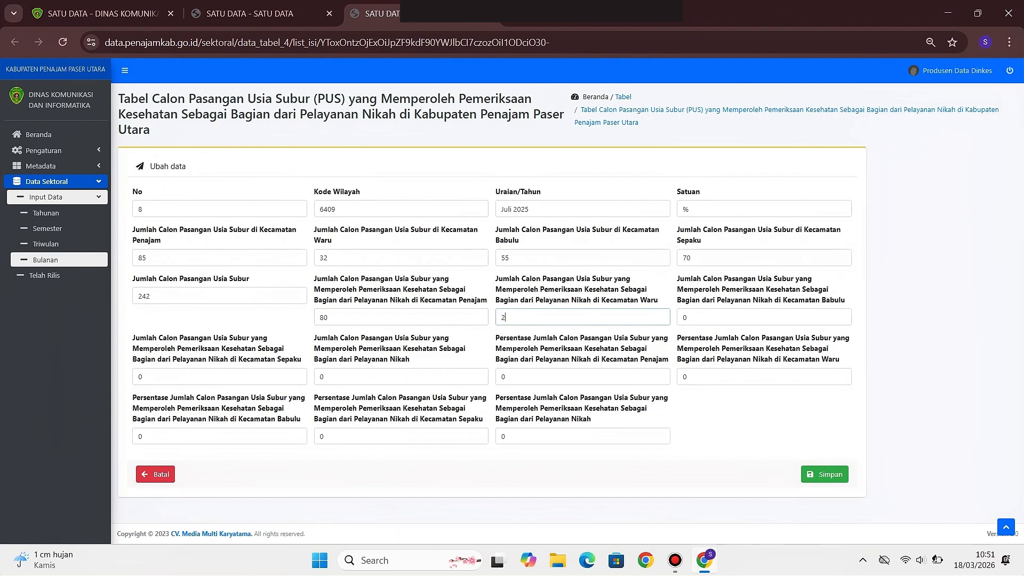
pyautogui.press('Tab')
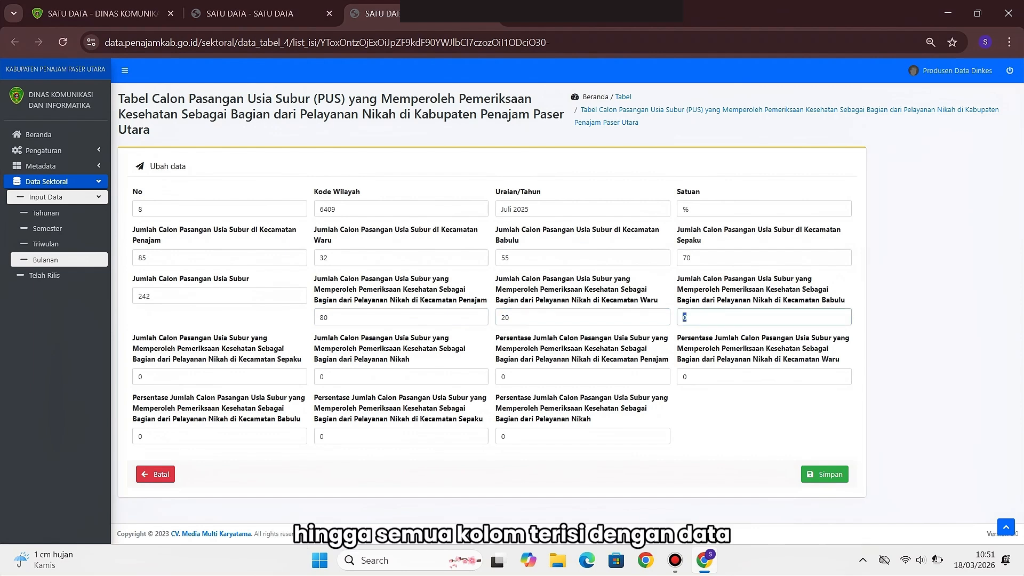
pyautogui.write('21')
pyautogui.press('Tab')
pyautogui.write('65')
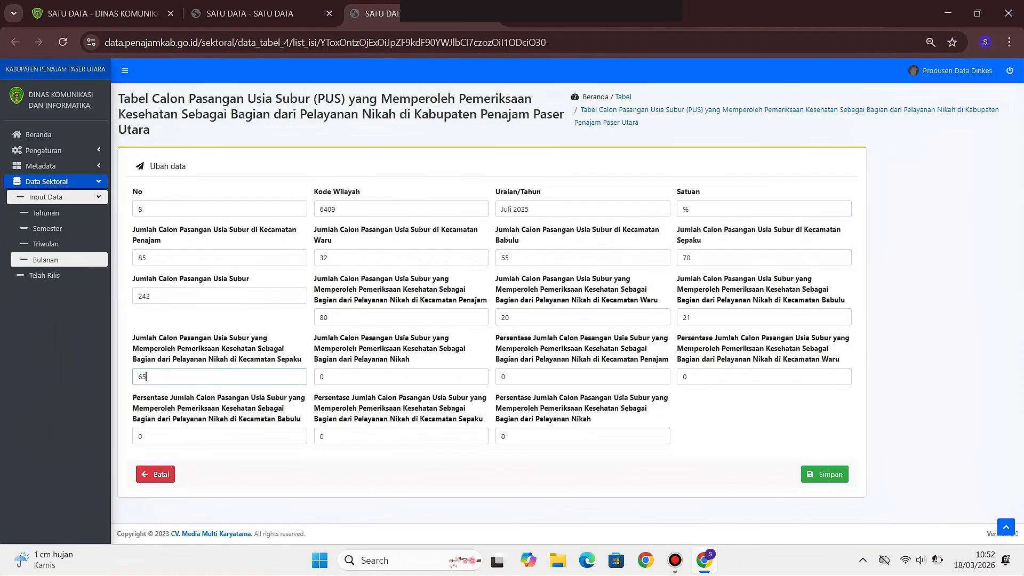
pyautogui.press('Tab')
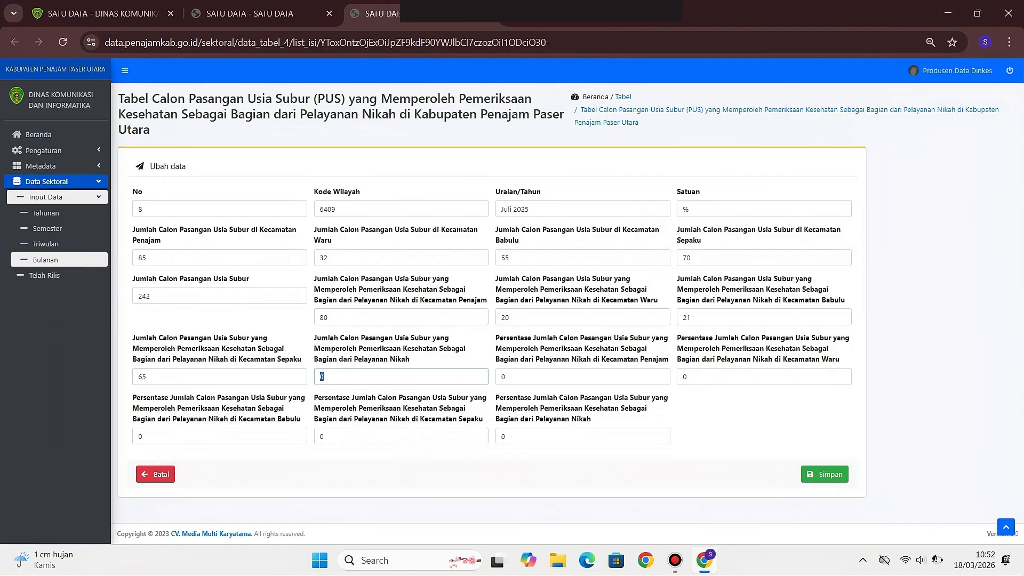
pyautogui.write('186')
pyautogui.press('Tab')
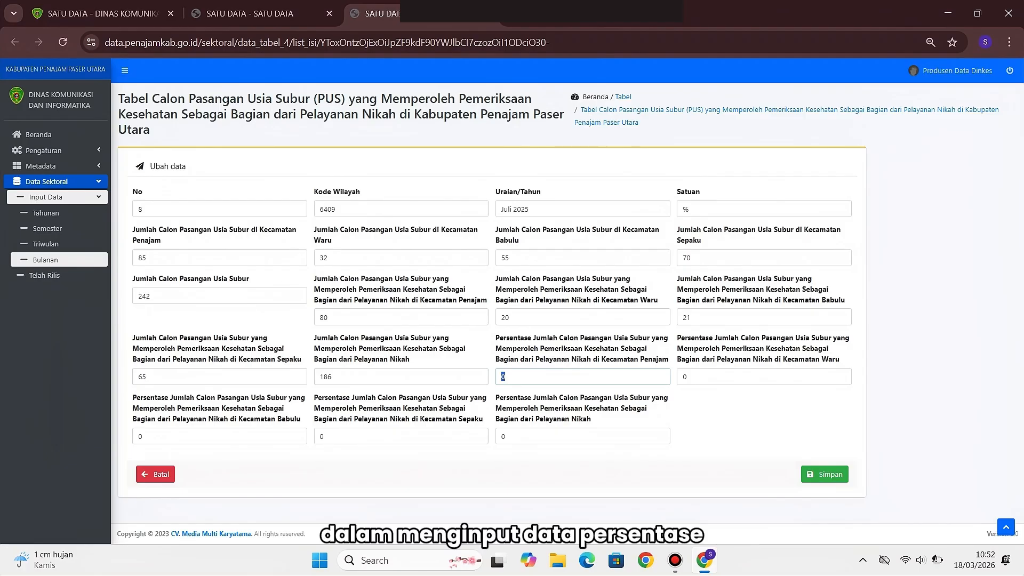
# Fill percentages 94,1, 62,5, 38,2, 92,9 and 76,9, then save the Juli 2025 row
pyautogui.write('94')
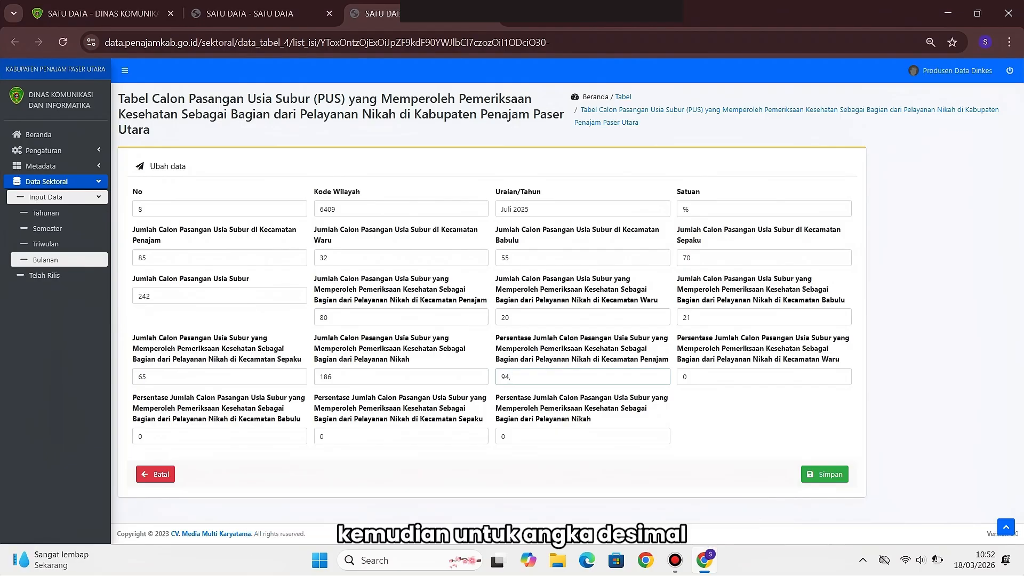
pyautogui.write(',1')
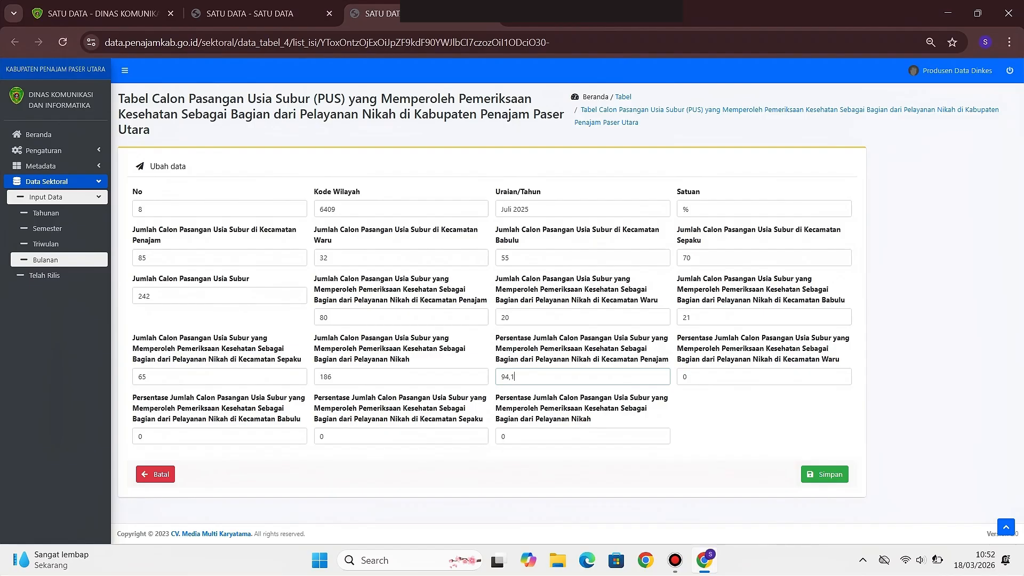
pyautogui.write('%')
pyautogui.press('BackSpace')
pyautogui.press('BackSpace')
pyautogui.press('Tab')
pyautogui.write('62')
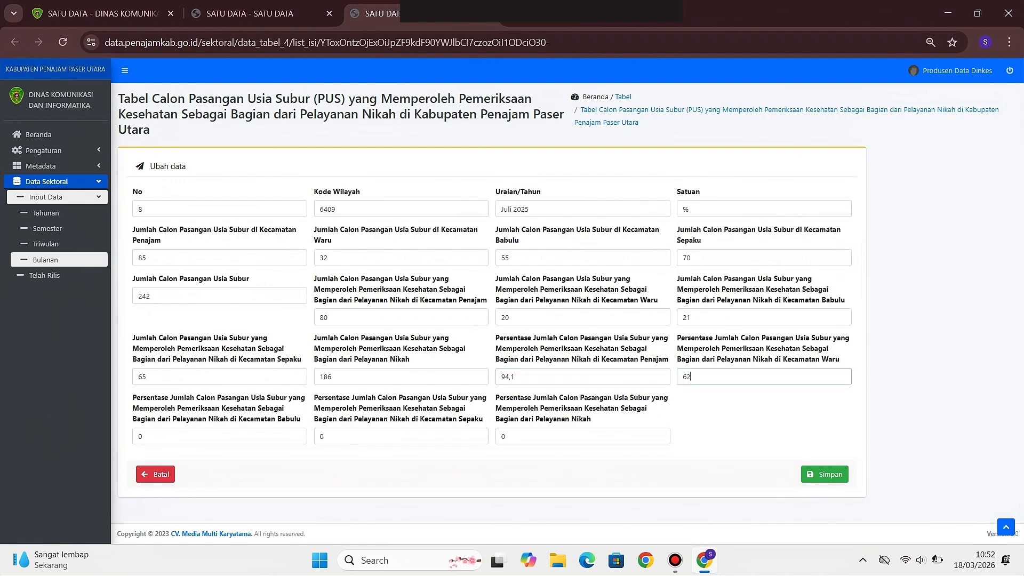
pyautogui.write(',5')
pyautogui.press('Tab')
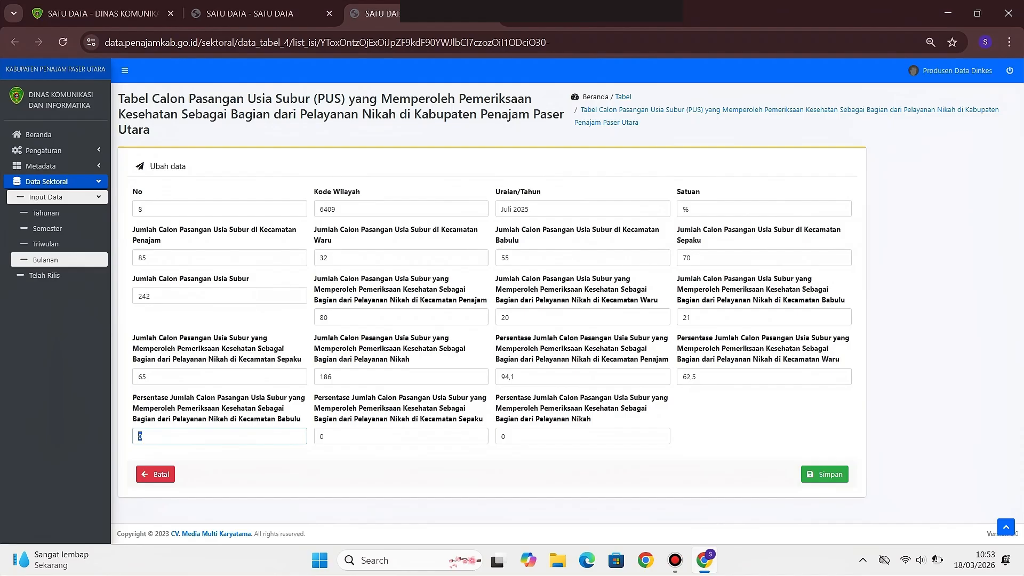
pyautogui.write('38,2')
pyautogui.press('Tab')
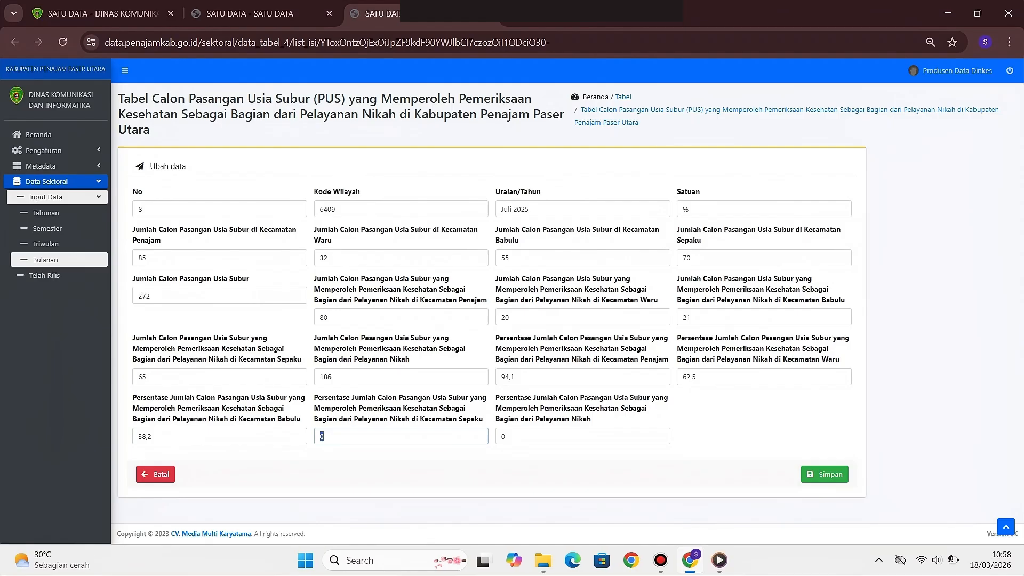
pyautogui.write('92,9')
pyautogui.press('Tab')
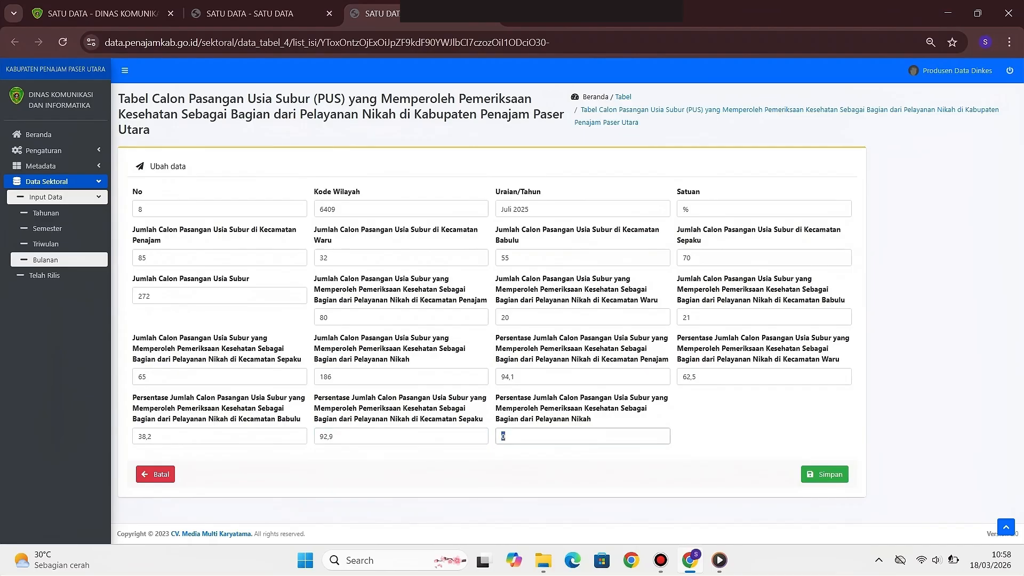
pyautogui.write('76,')
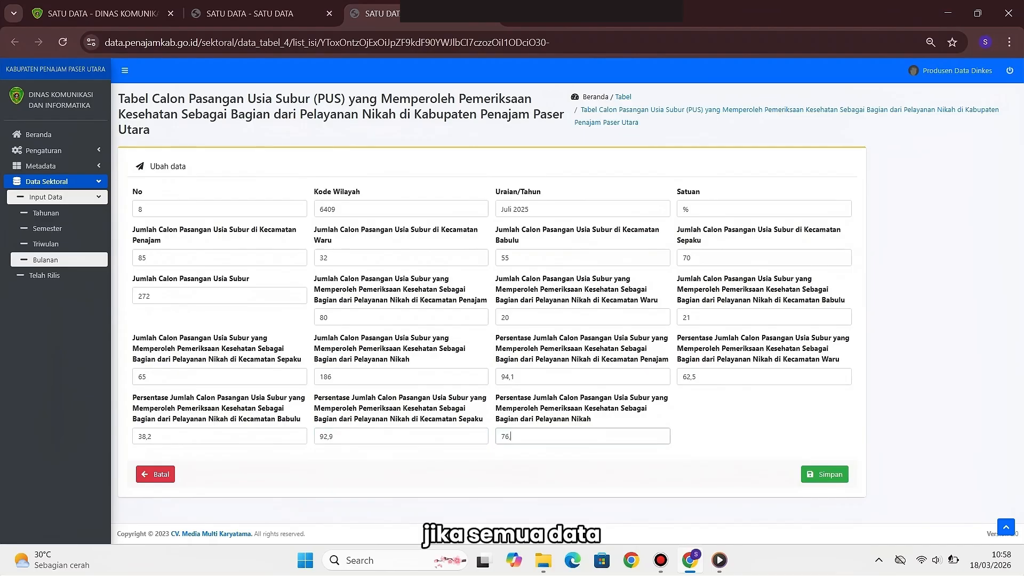
pyautogui.write('9')
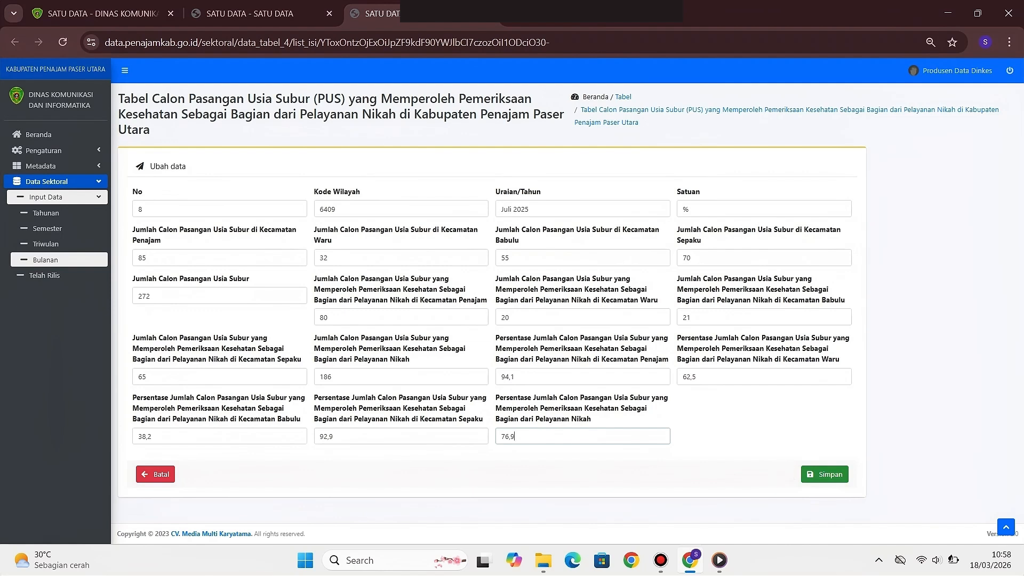
pyautogui.press('Return')
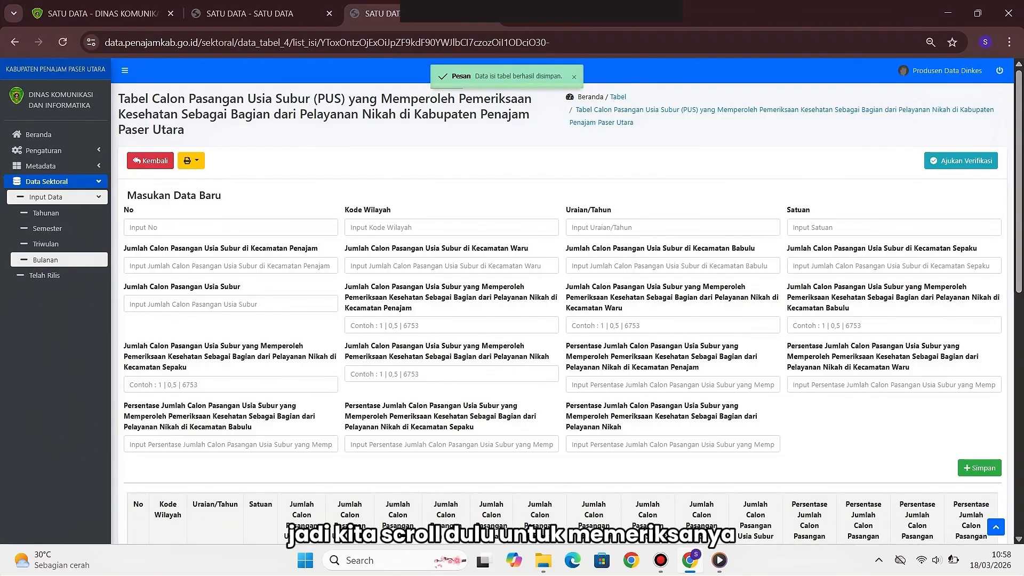
# Scroll the PUS table to check the saved Juli 2025 row, then return to Masukan Data Baru
pyautogui.scroll(-5, 567, 299)
pyautogui.scroll(-5, 566, 299)
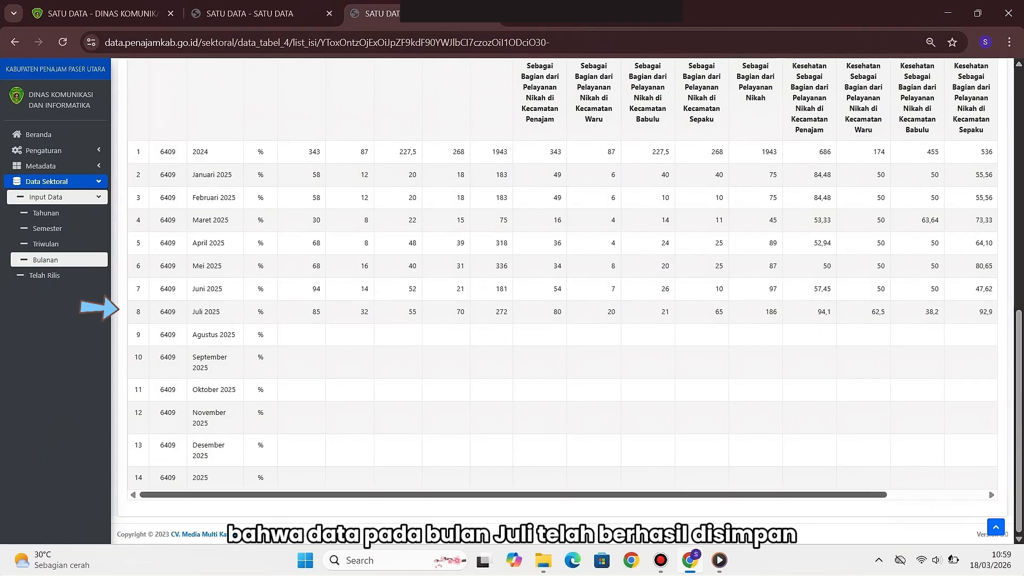
pyautogui.hscroll(2, 562, 299)
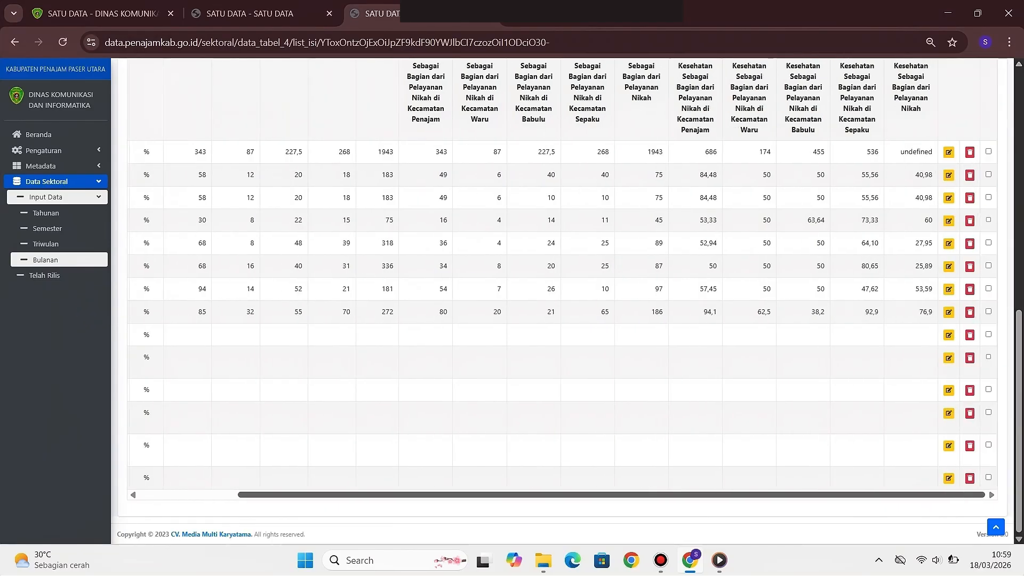
pyautogui.hscroll(-2, 562, 279)
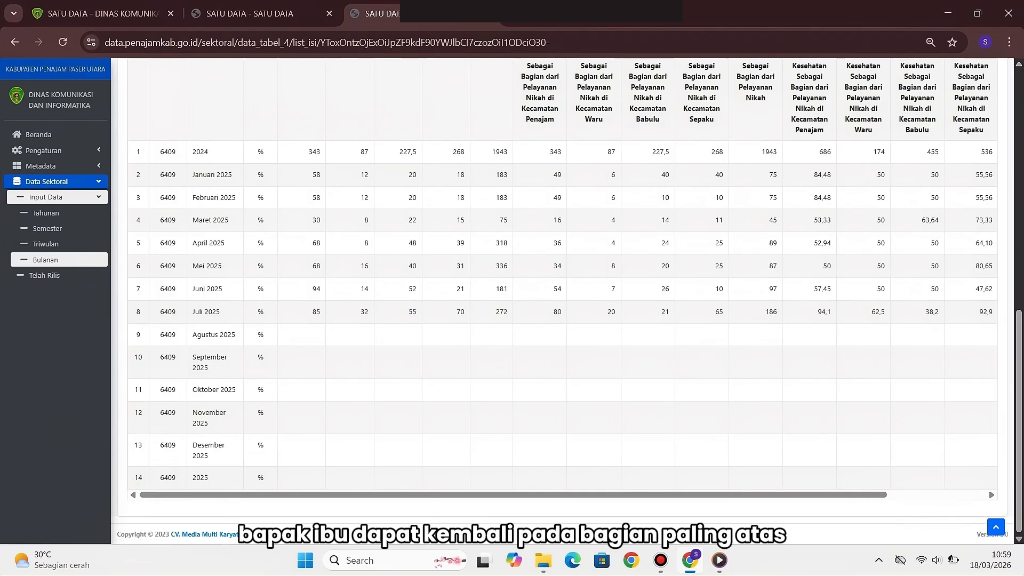
pyautogui.scroll(10, 562, 301)
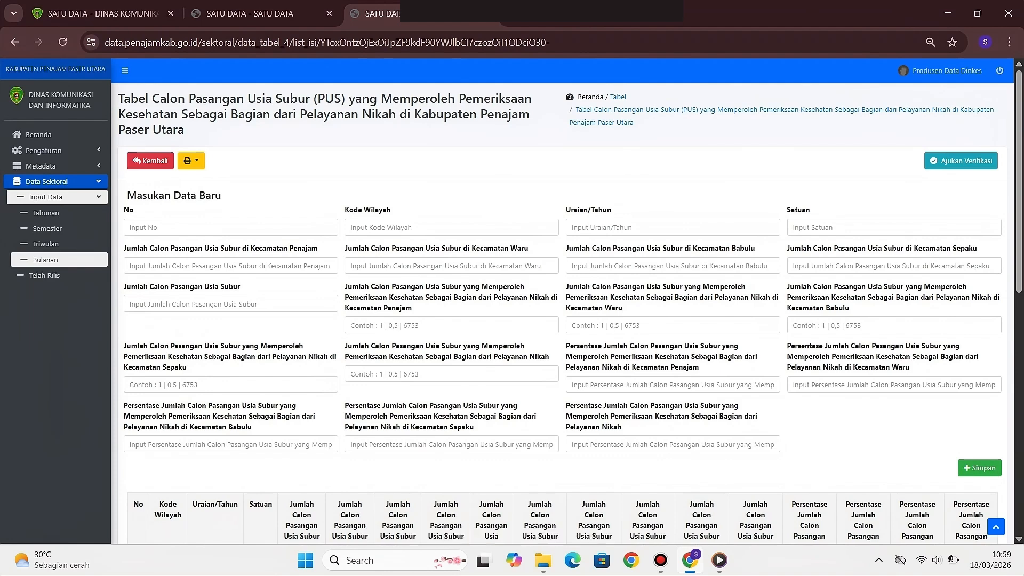
pyautogui.scroll(-10, 566, 298)
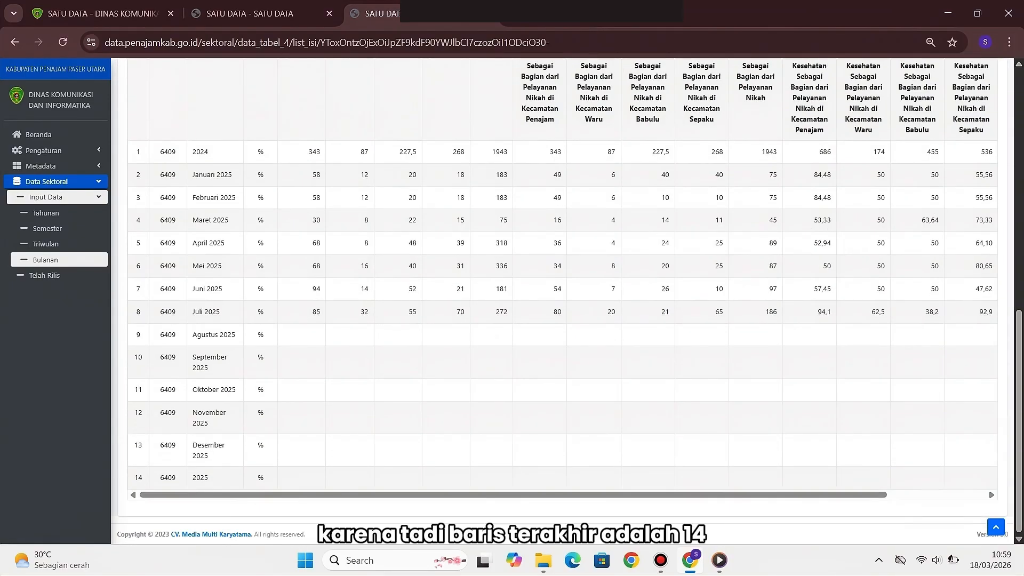
pyautogui.scroll(10, 566, 298)
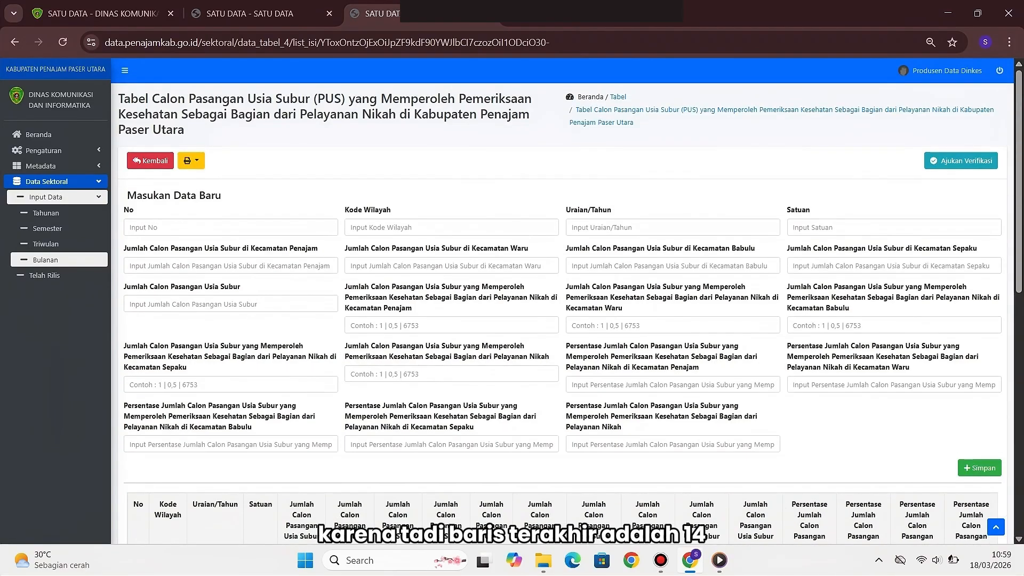
# Start a new row with No 15, Kode Wilayah 6409, period Januari 2026 and unit %
pyautogui.click(202, 227)
pyautogui.write('15')
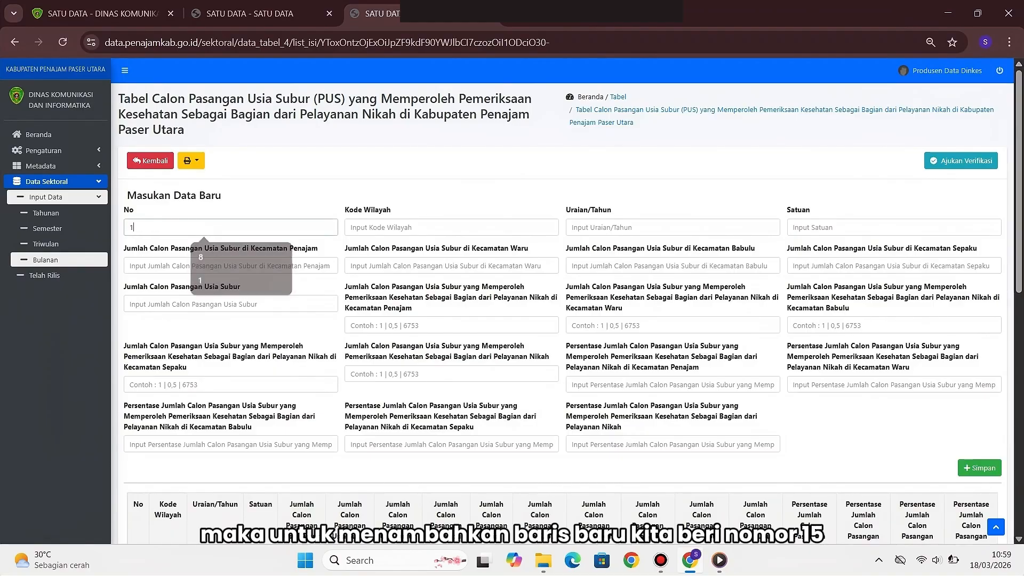
pyautogui.click(351, 227)
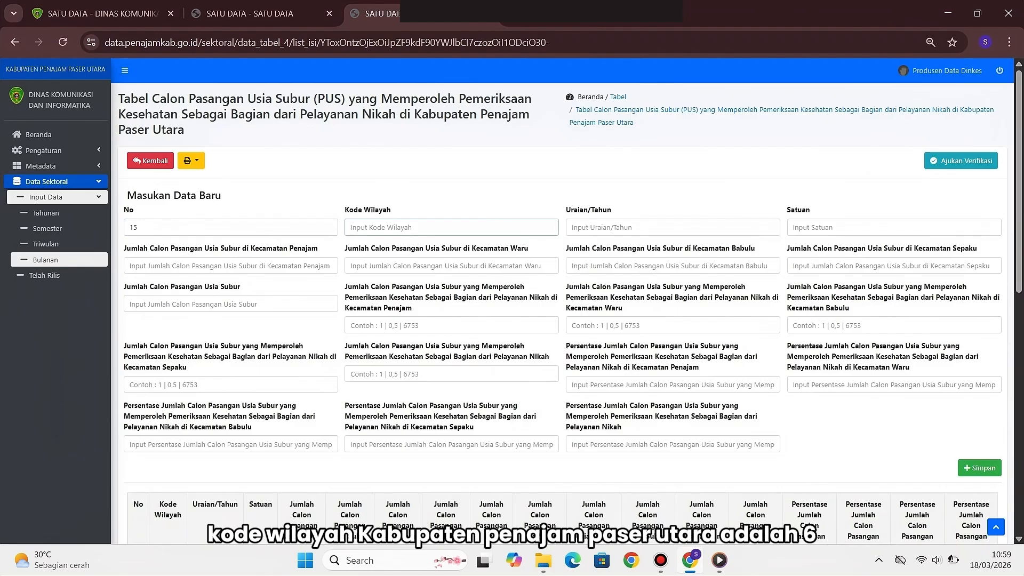
pyautogui.write('6409')
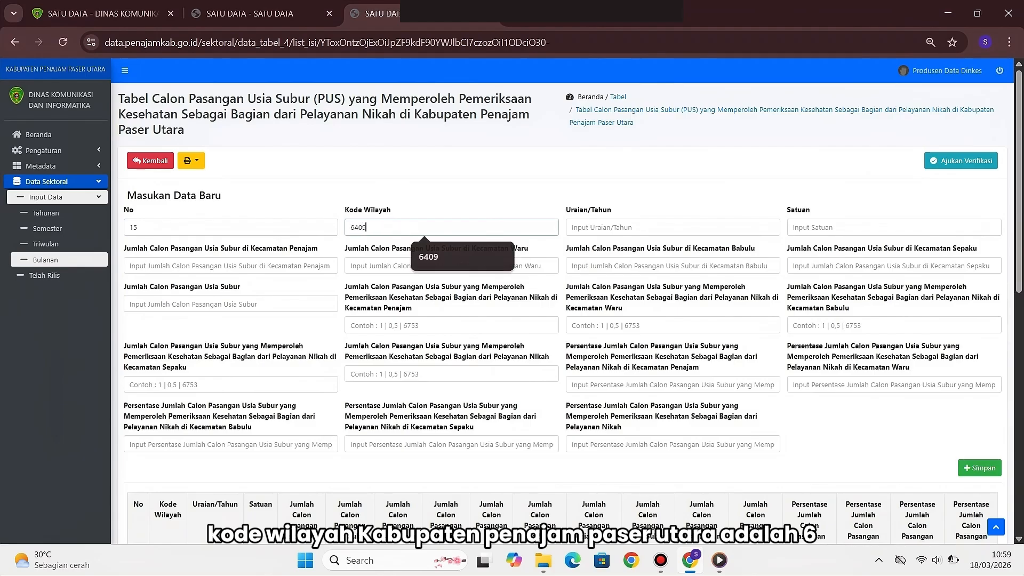
pyautogui.press('Tab')
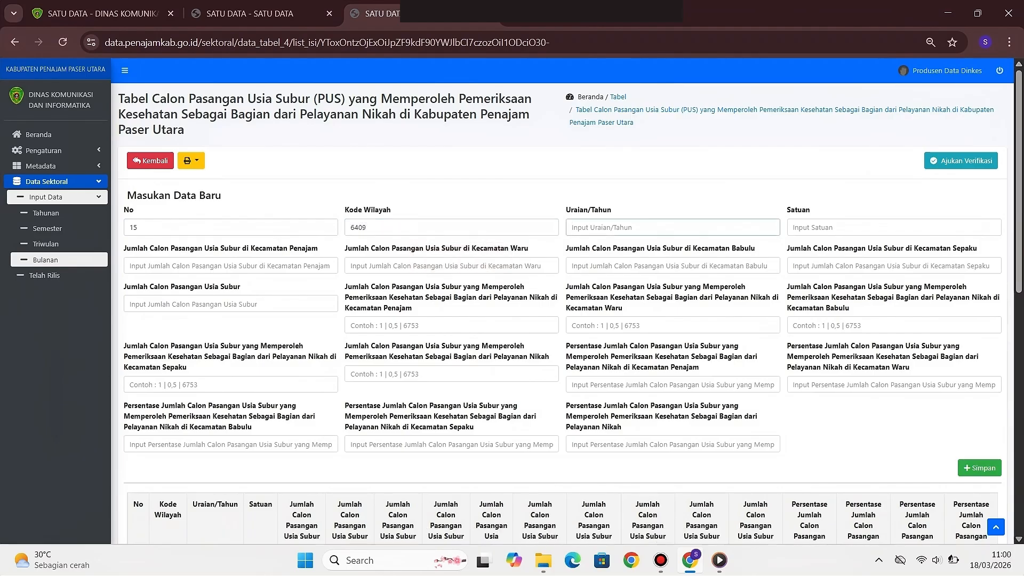
pyautogui.write('Januari')
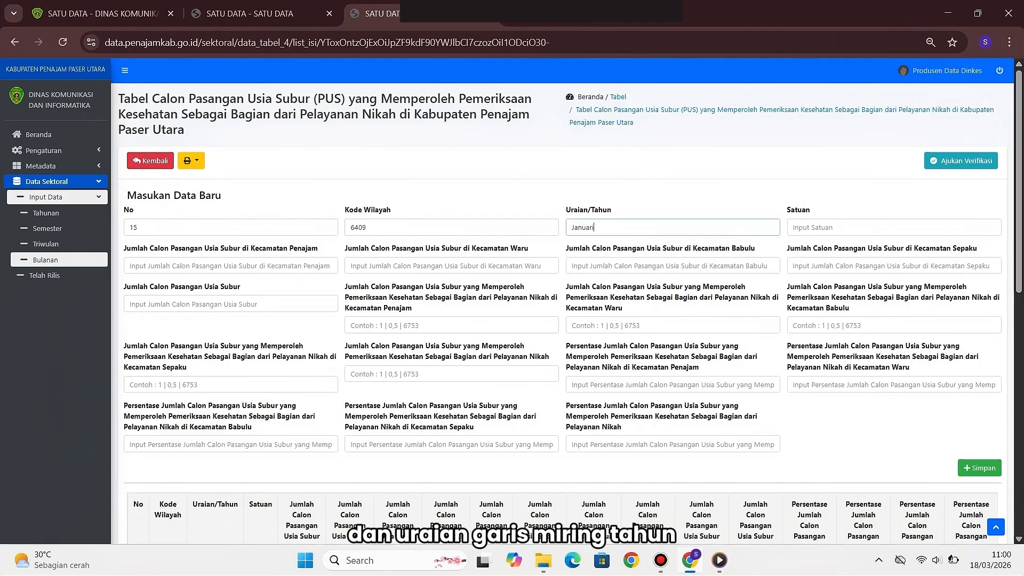
pyautogui.write('20')
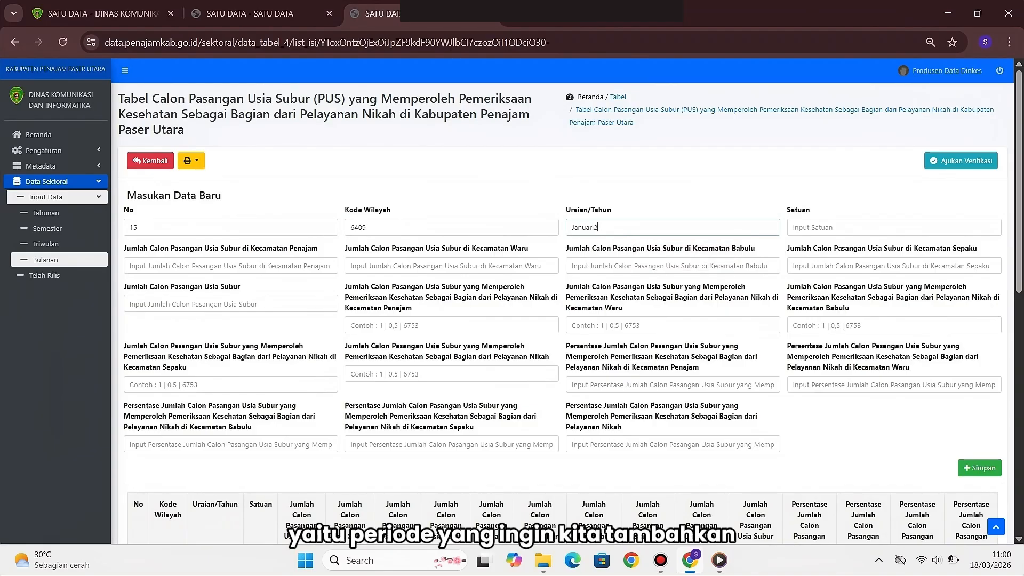
pyautogui.press('BackSpace')
pyautogui.press('BackSpace')
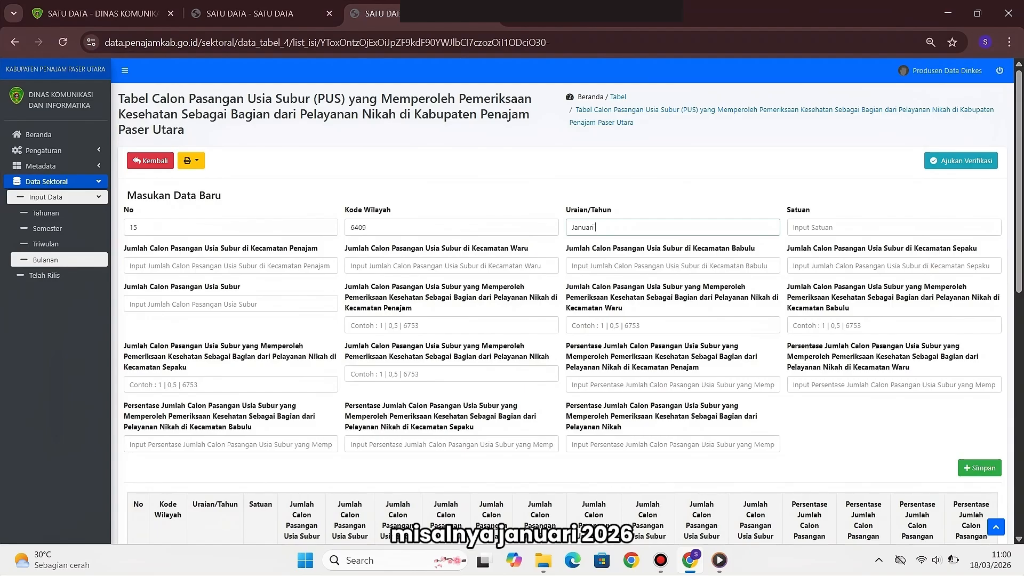
pyautogui.write('2026')
pyautogui.press('Tab')
pyautogui.write('%')
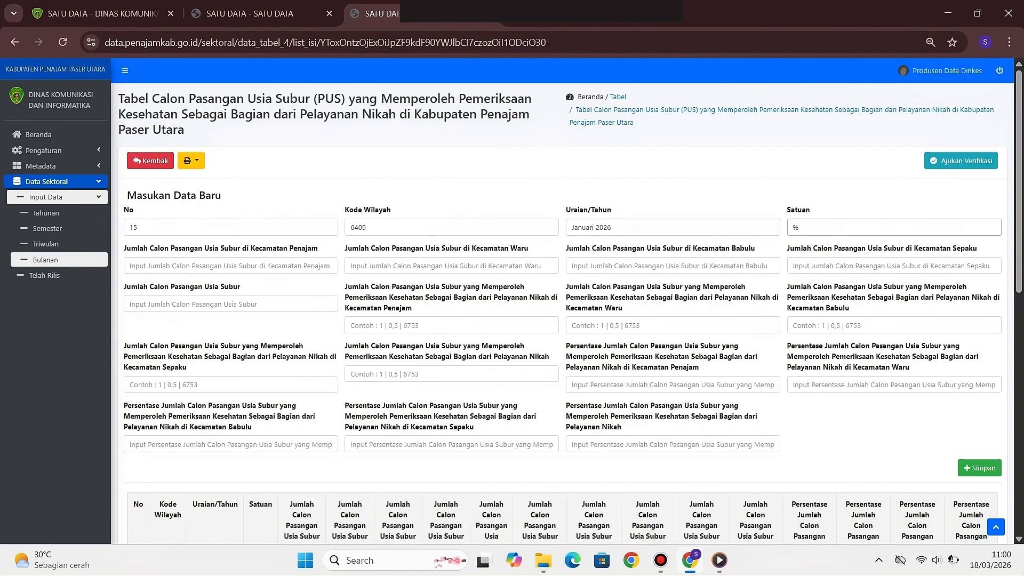
# Fill the remaining count fields of the Januari 2026 row with 0 and save it
pyautogui.press('Tab')
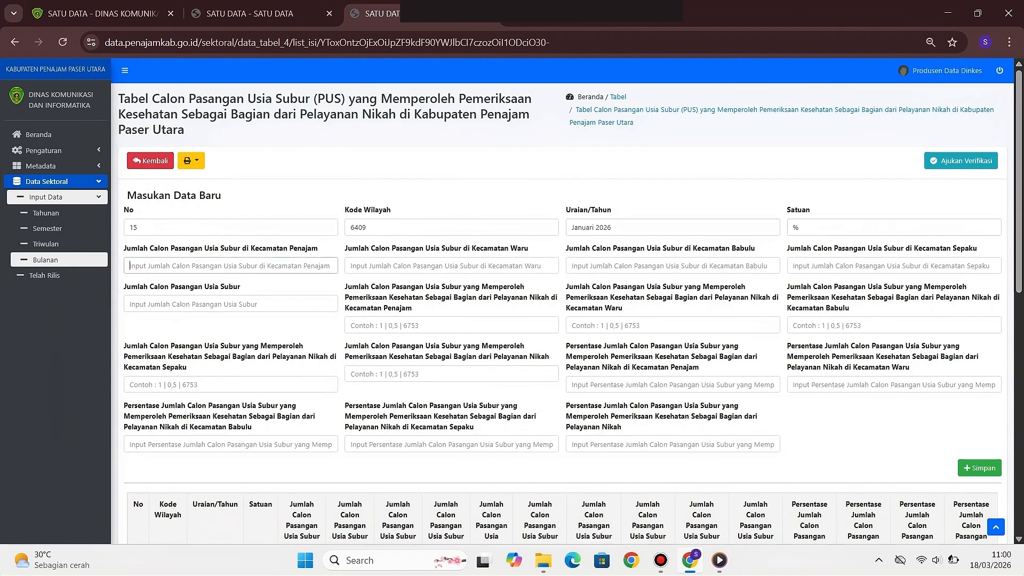
pyautogui.write('0')
pyautogui.press('Tab')
pyautogui.write('0')
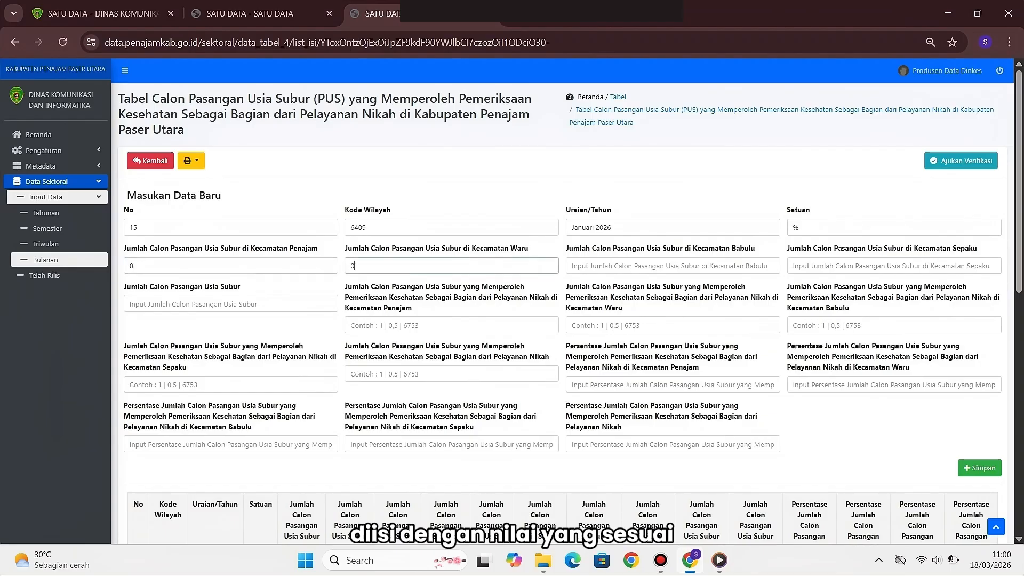
pyautogui.press('Tab')
pyautogui.write('0')
pyautogui.press('Tab')
pyautogui.write('0')
pyautogui.press('Tab')
pyautogui.write('0')
pyautogui.press('Tab')
pyautogui.write('0')
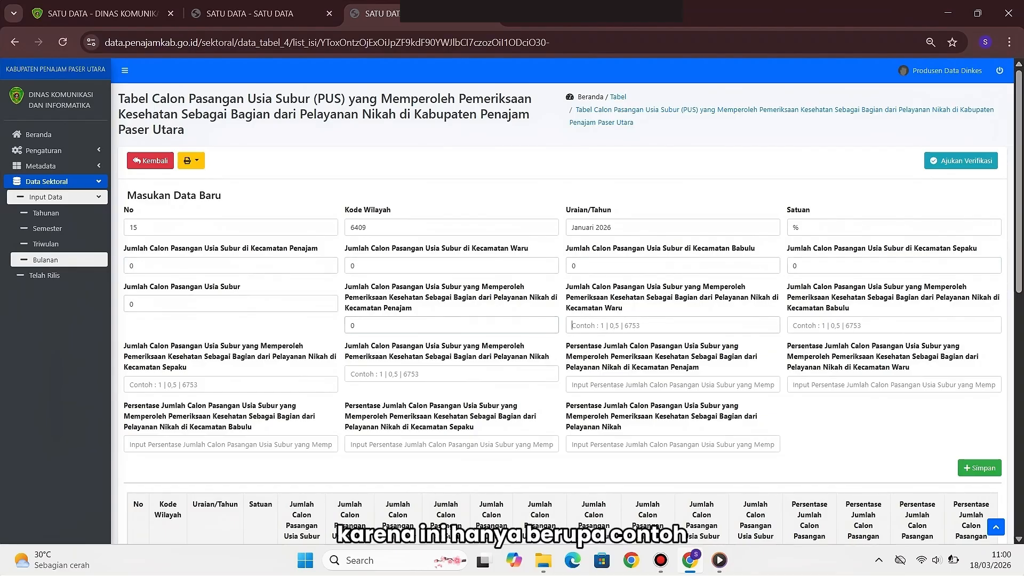
pyautogui.press('Tab')
pyautogui.write('0')
pyautogui.press('Tab')
pyautogui.write('0')
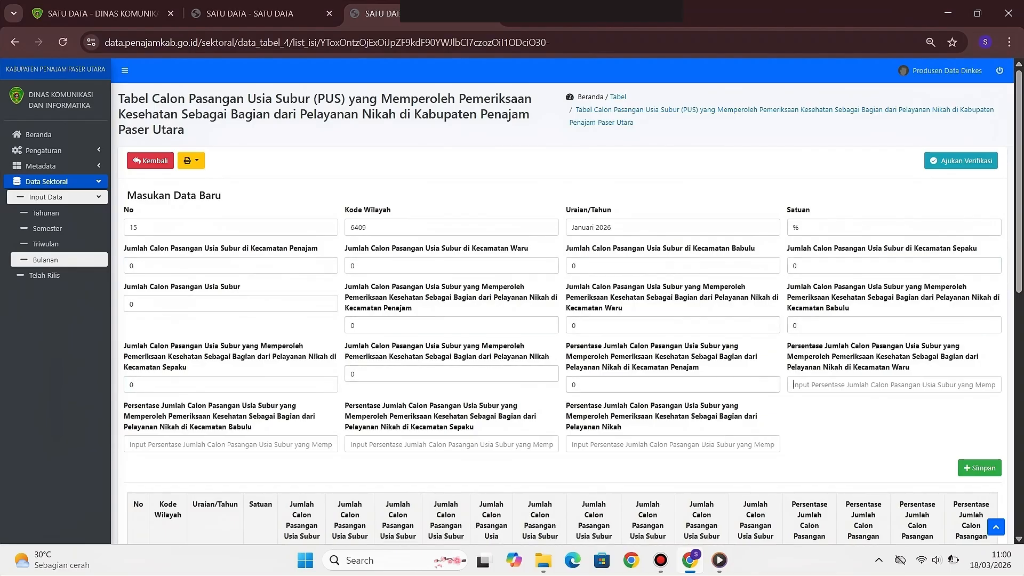
pyautogui.write('\t0\t0\t0\t0\t0\t')
pyautogui.write('0')
pyautogui.press('Tab')
pyautogui.write('0')
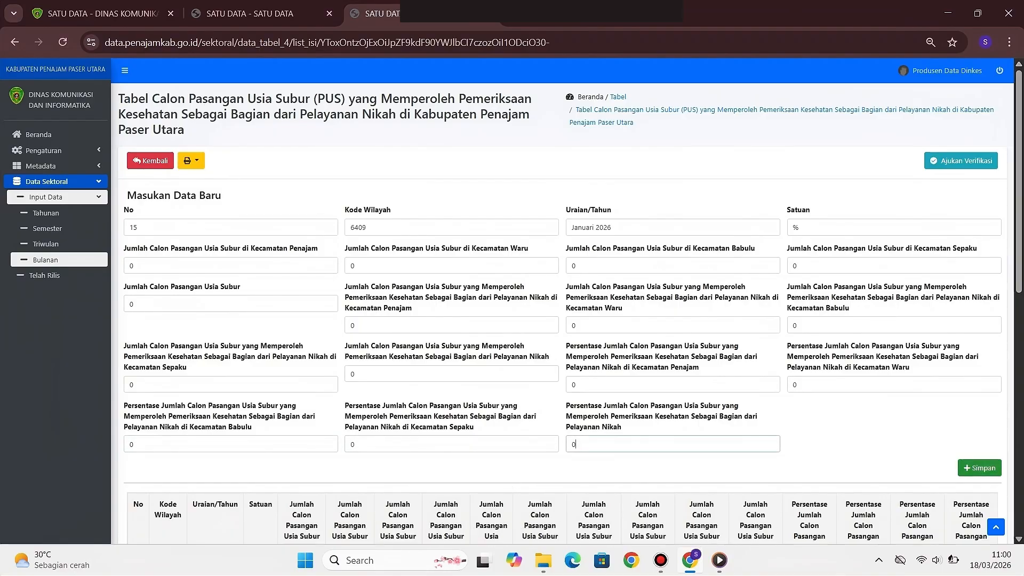
pyautogui.click(979, 468)
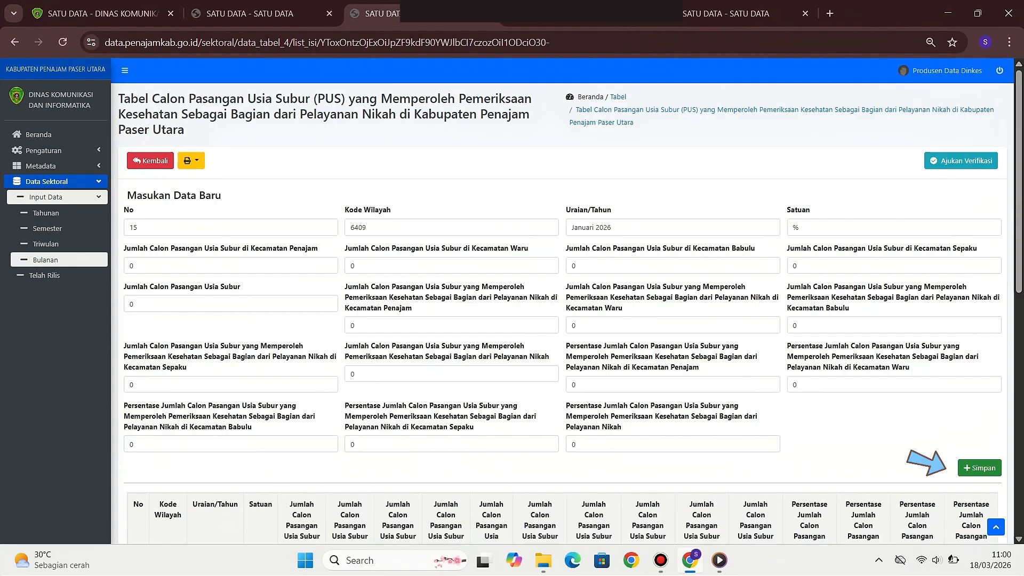
# Reload the PUS table to show the new Januari 2026 rows, duplicated as row 15
pyautogui.scroll(-1, 562, 314)
pyautogui.scroll(-2, 562, 313)
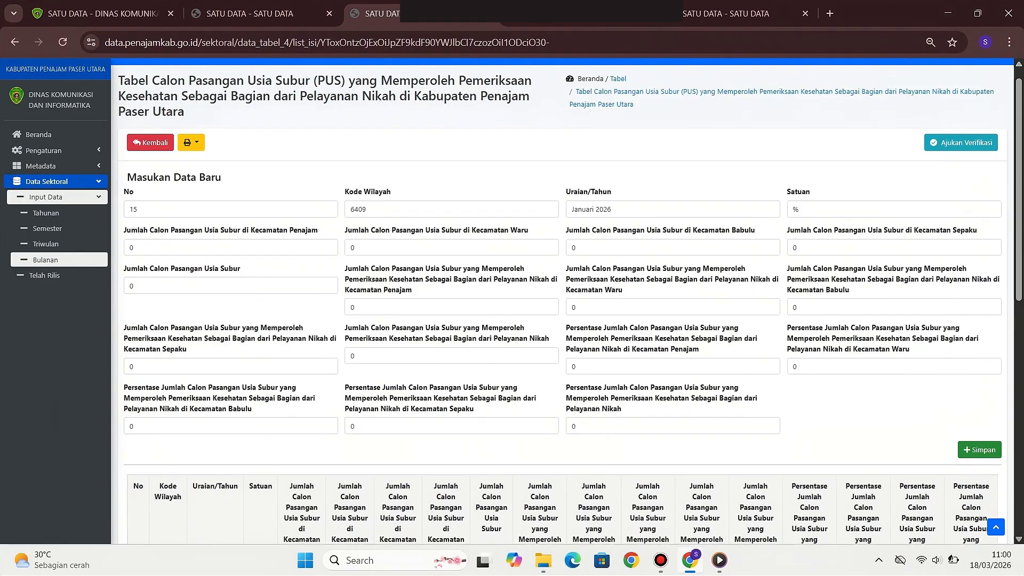
pyautogui.scroll(-3, 562, 314)
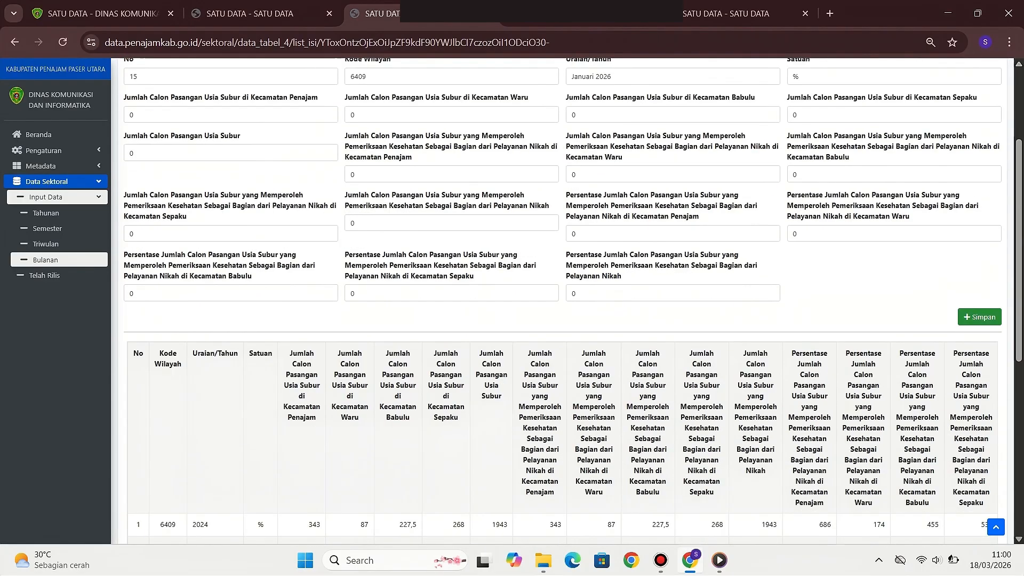
pyautogui.scroll(-2, 566, 301)
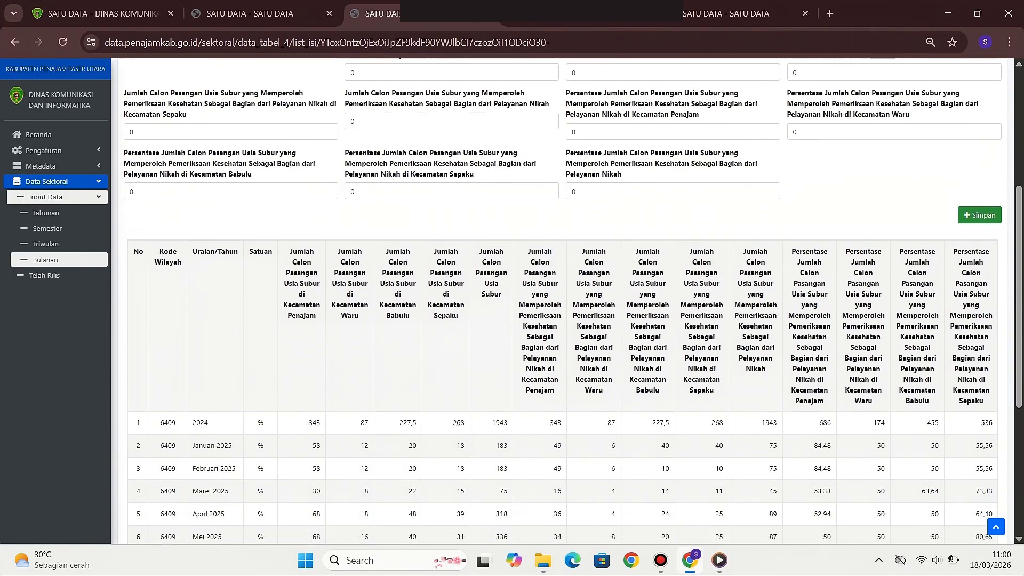
pyautogui.scroll(-5, 566, 302)
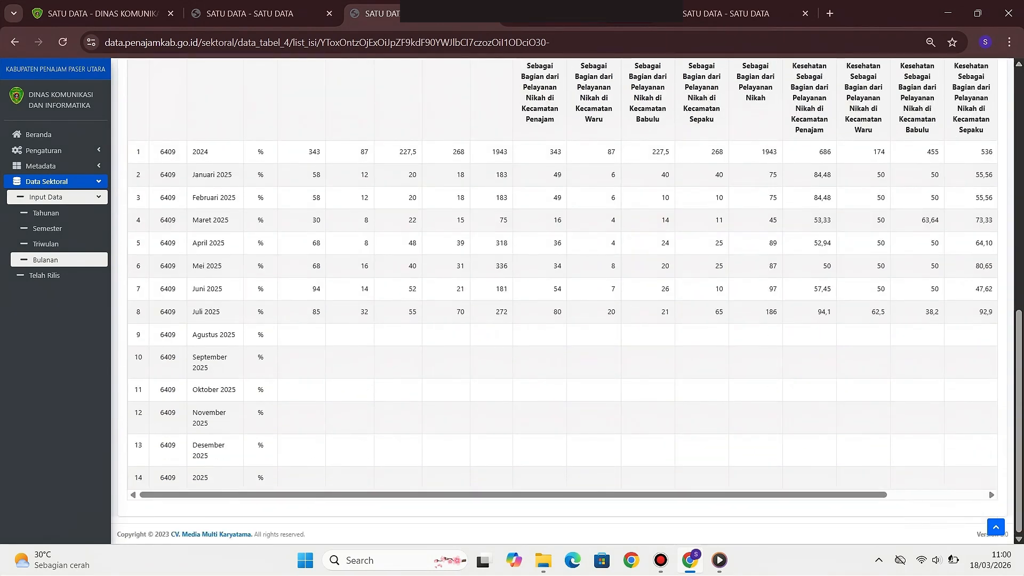
pyautogui.click(63, 42)
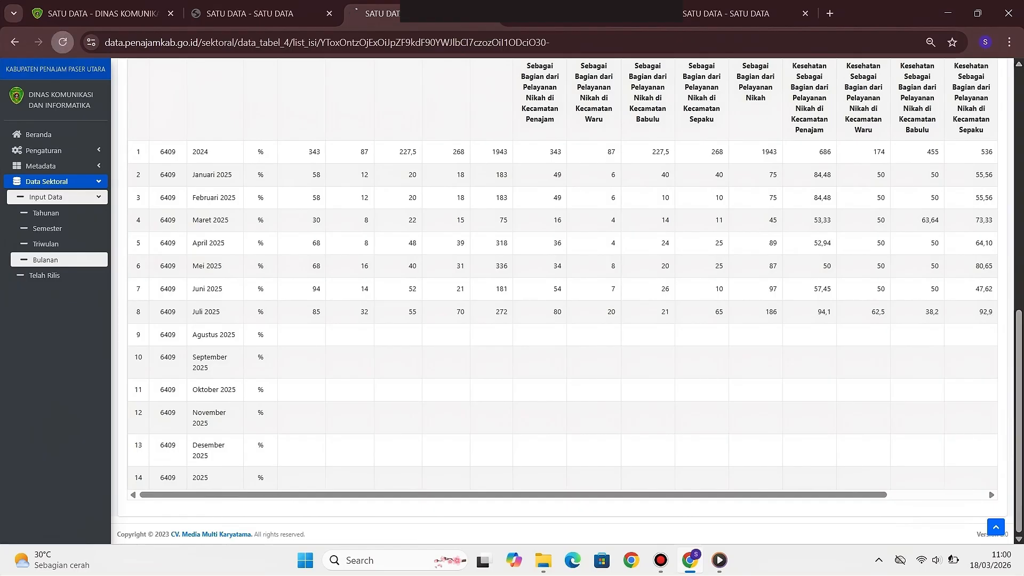
pyautogui.scroll(-1, 567, 302)
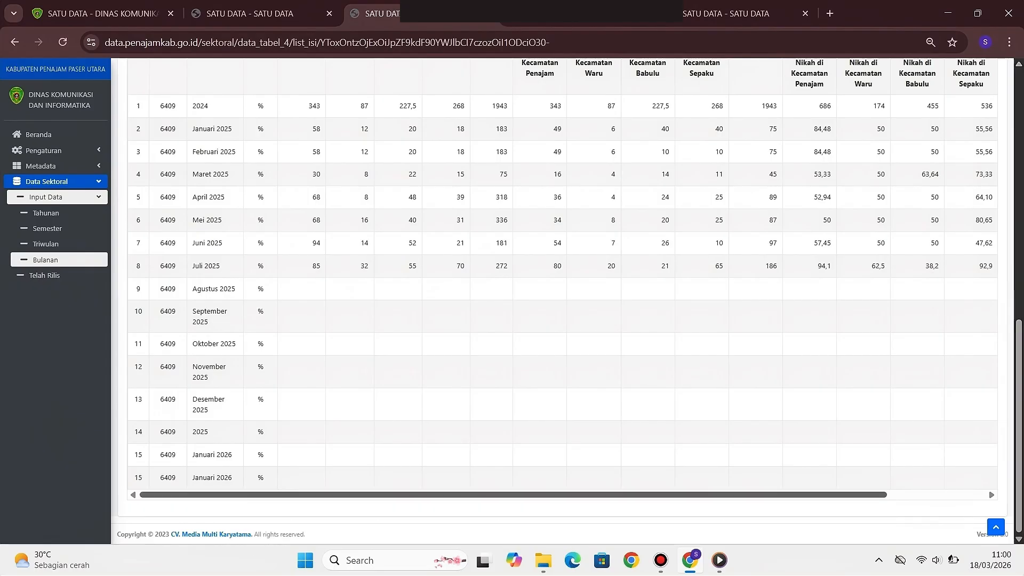
# Delete the duplicate Januari 2026 row from the PUS table, keeping one row 15
pyautogui.hscroll(3, 562, 278)
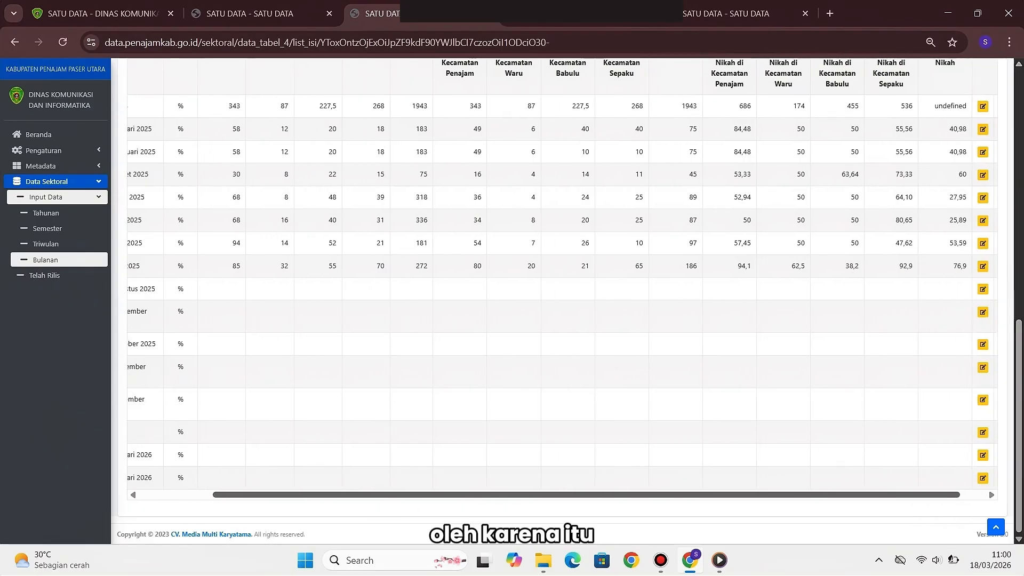
pyautogui.moveTo(609, 495); pyautogui.dragTo(611, 495)
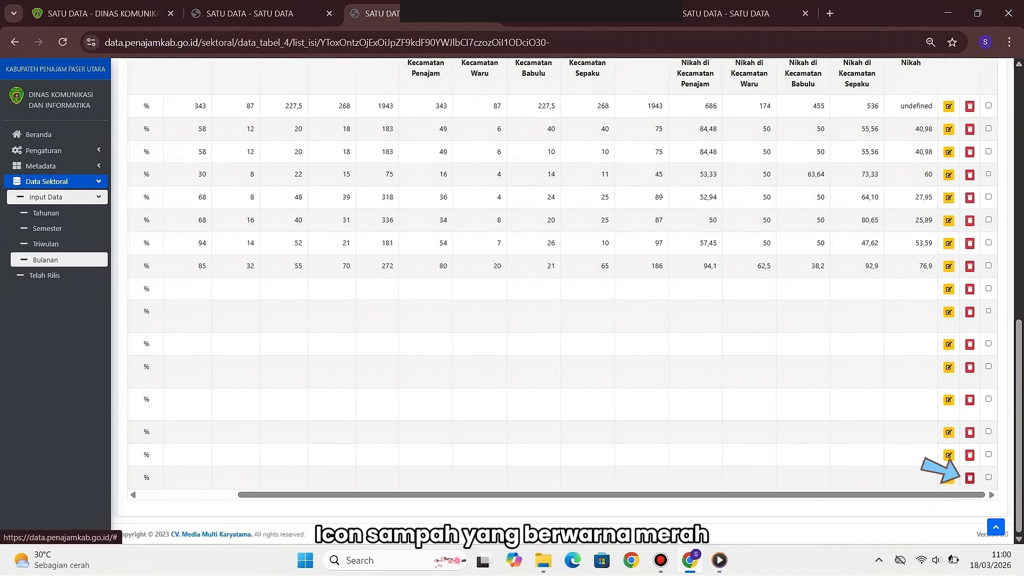
pyautogui.click(969, 478)
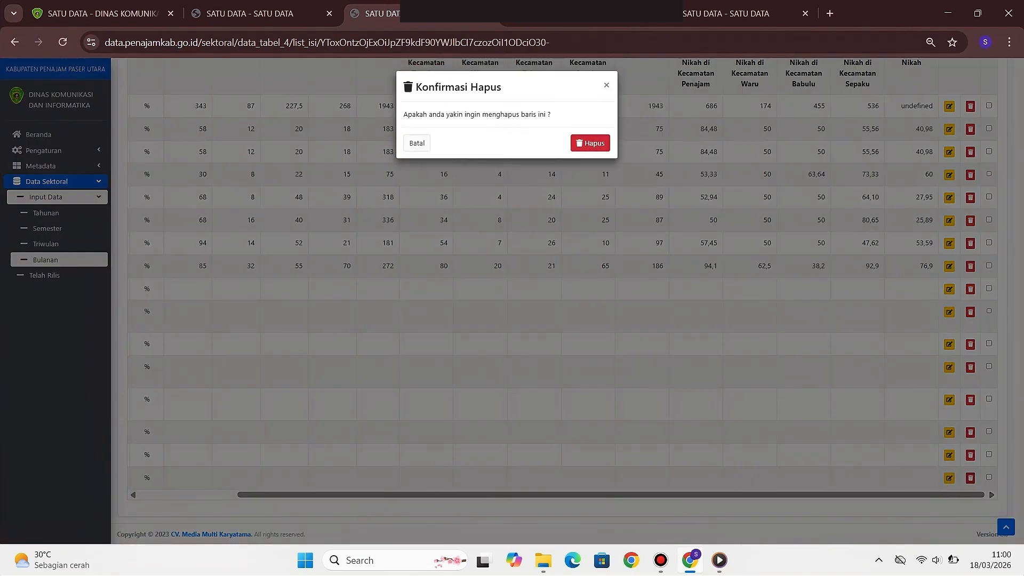
pyautogui.click(590, 143)
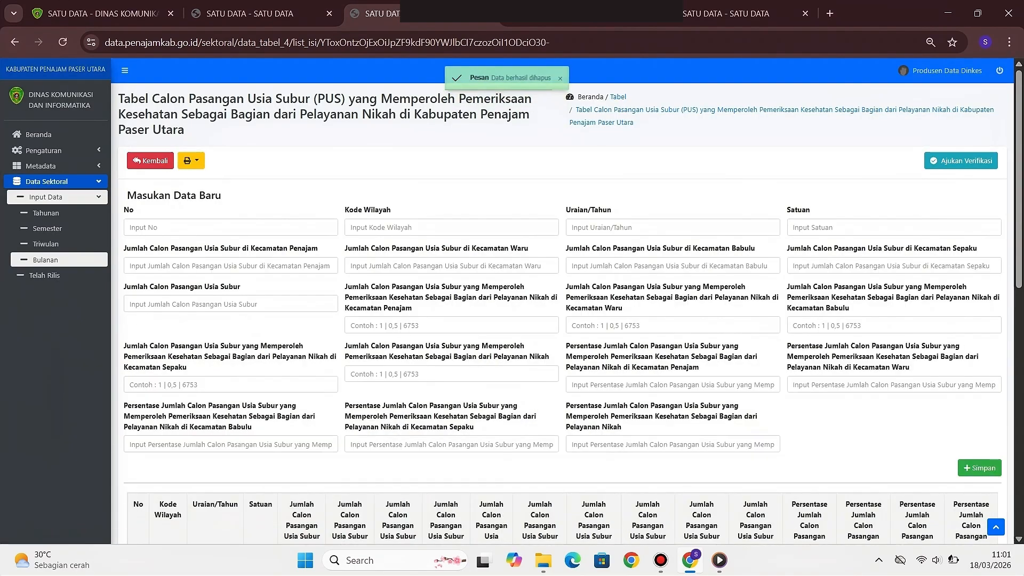
pyautogui.scroll(-10, 562, 301)
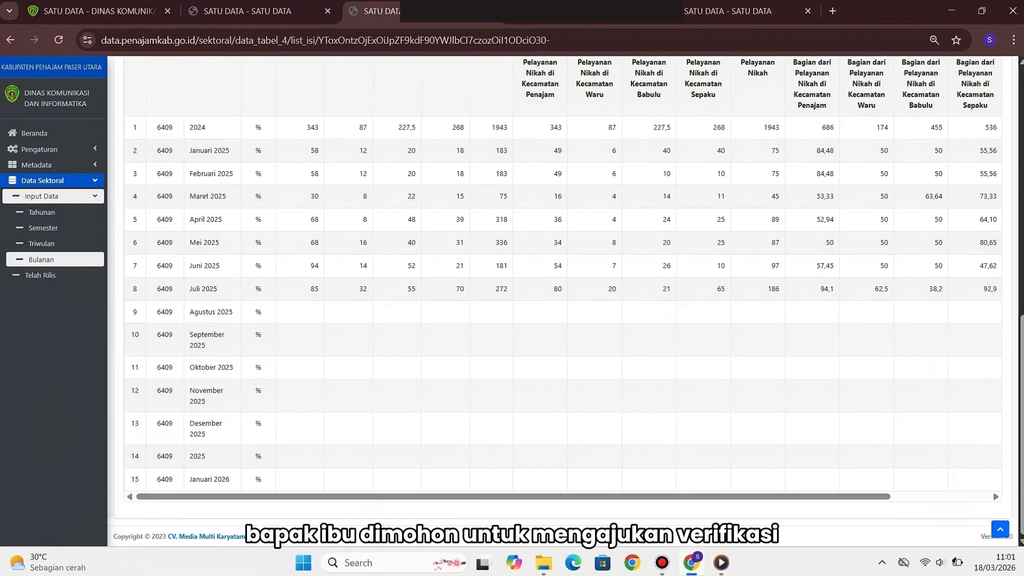
pyautogui.scroll(10, 563, 301)
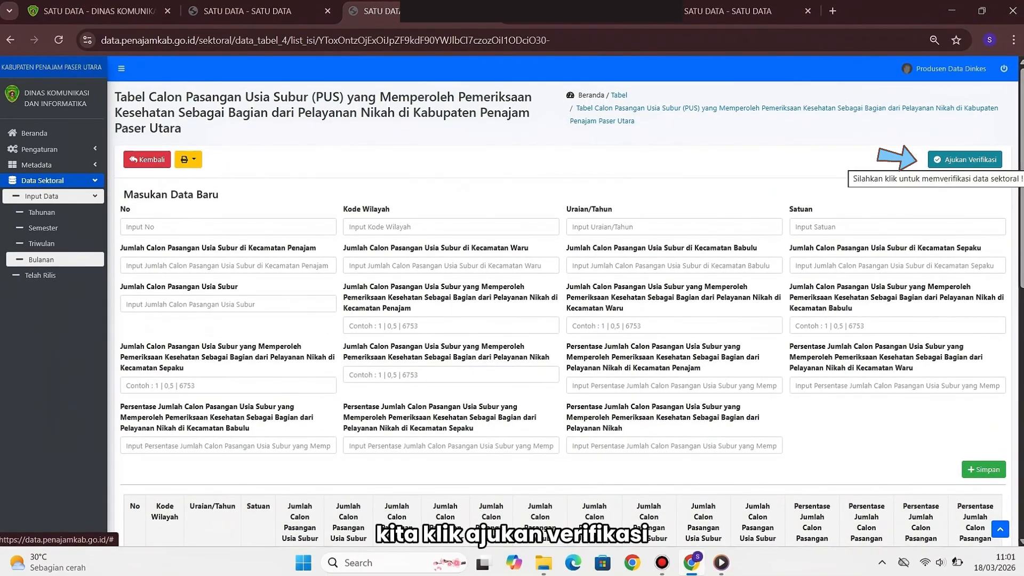
# Request verification of the PUS table with Jadwal Rilis set to 01/04/2026
pyautogui.click(966, 160)
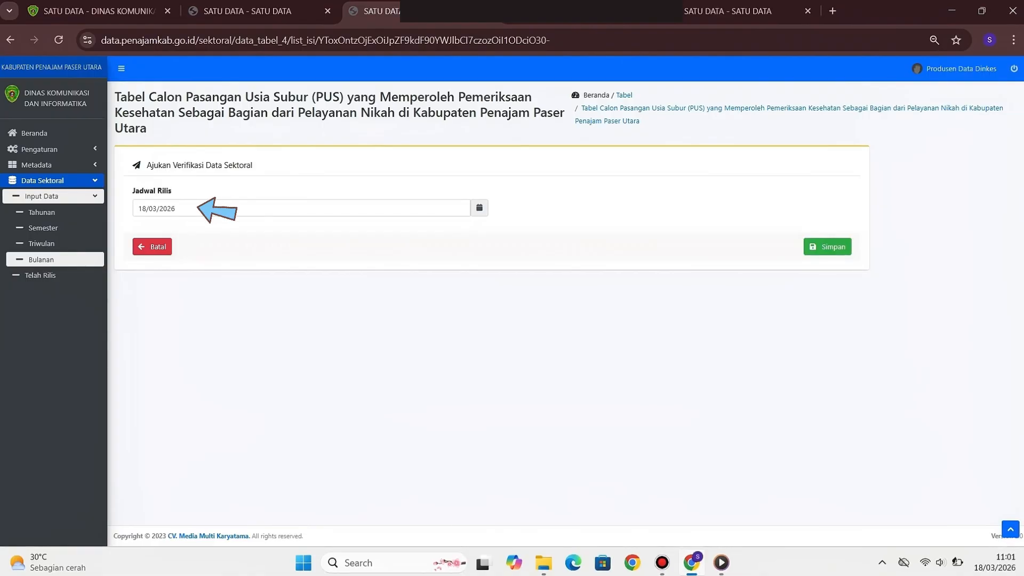
pyautogui.click(199, 208)
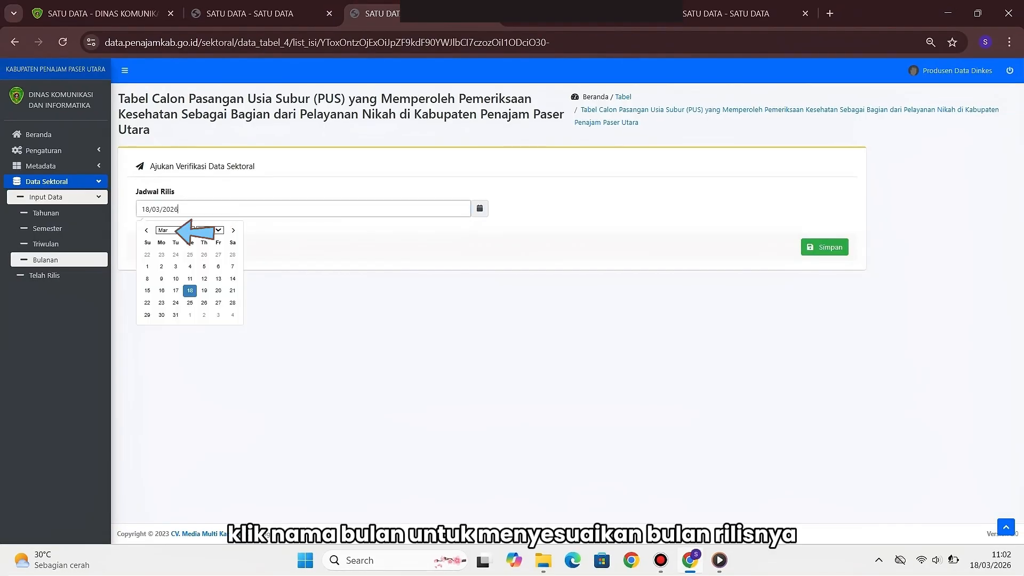
pyautogui.click(173, 230)
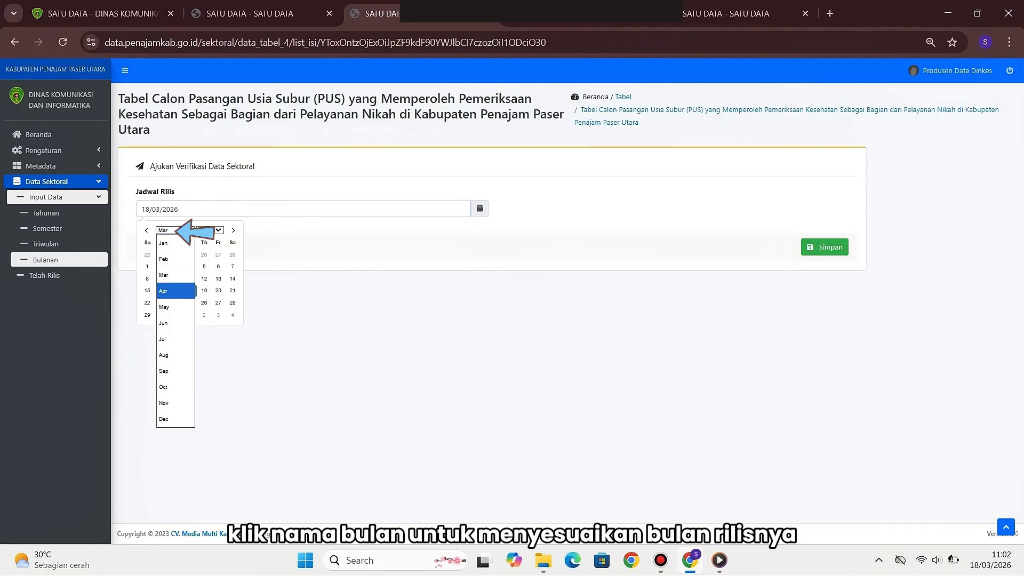
pyautogui.click(170, 291)
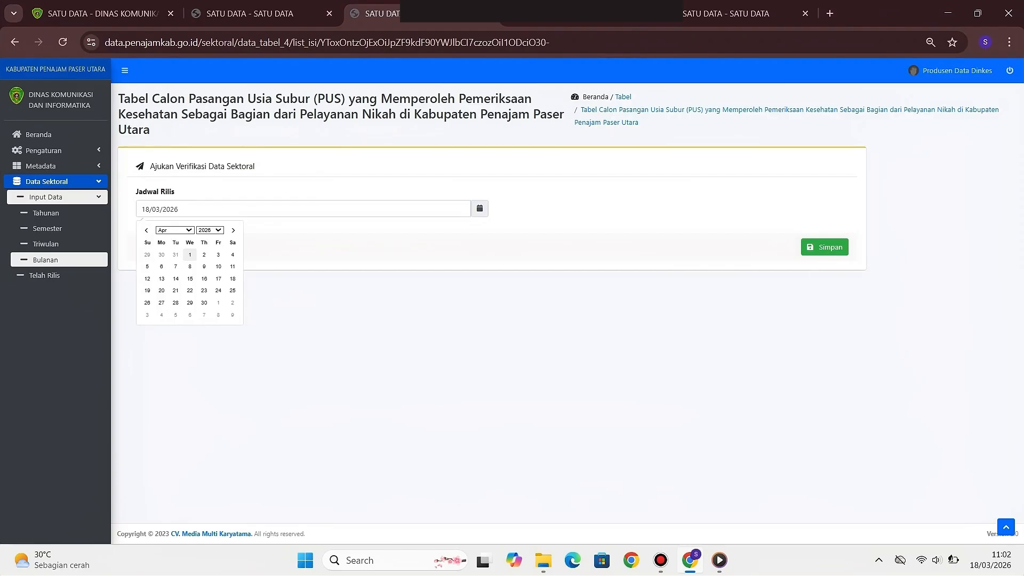
pyautogui.click(190, 255)
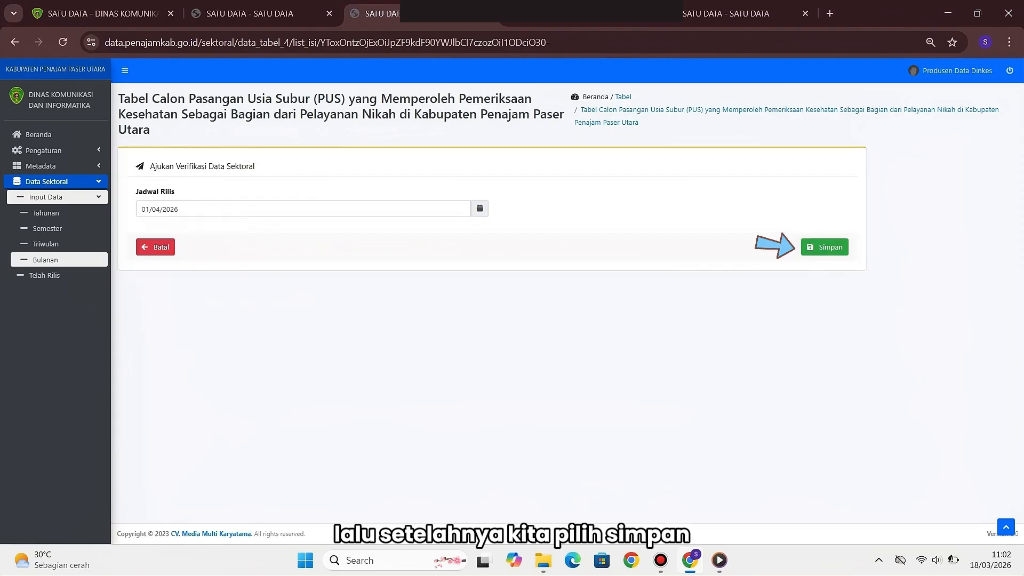
pyautogui.click(825, 247)
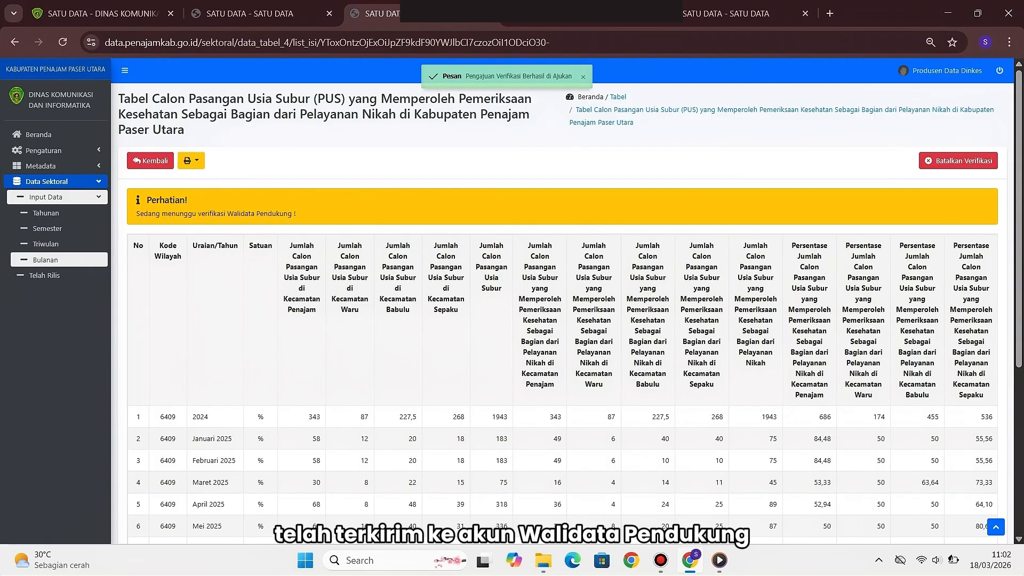
# Return to the Bulanan table list and scroll to the PUS table at row 40
pyautogui.scroll(-5, 566, 302)
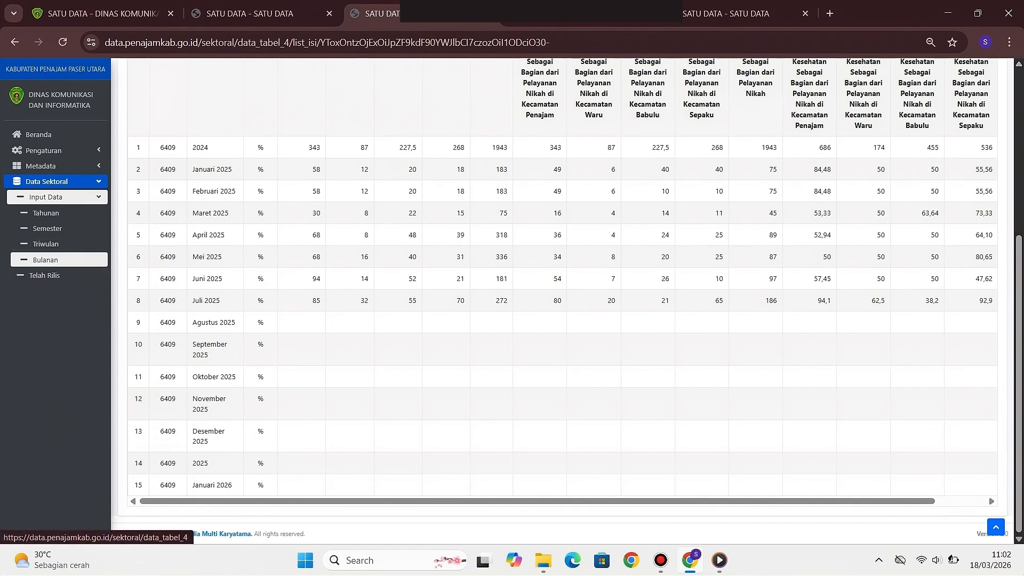
pyautogui.click(45, 260)
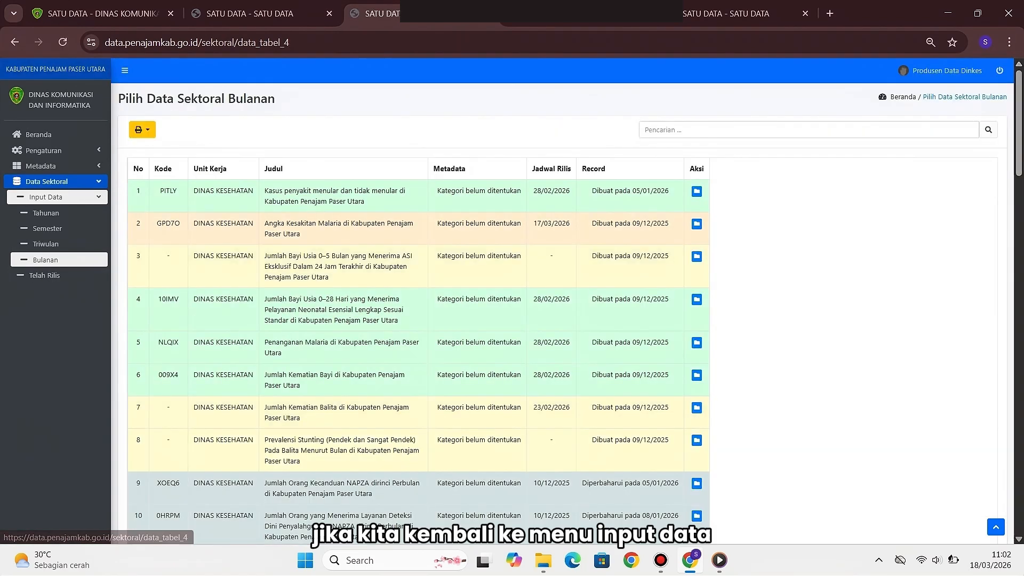
pyautogui.scroll(-16, 566, 301)
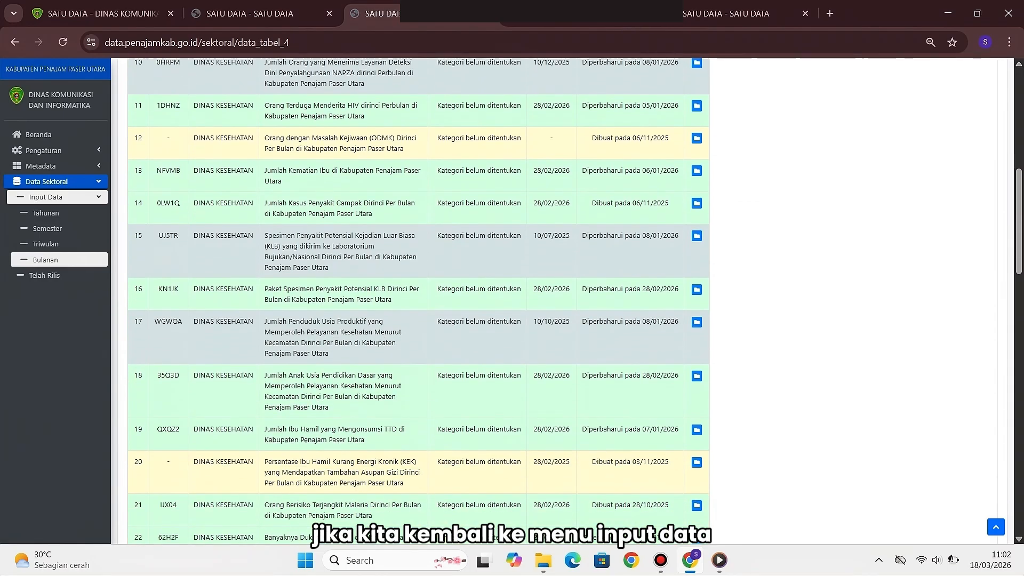
pyautogui.scroll(-8, 419, 301)
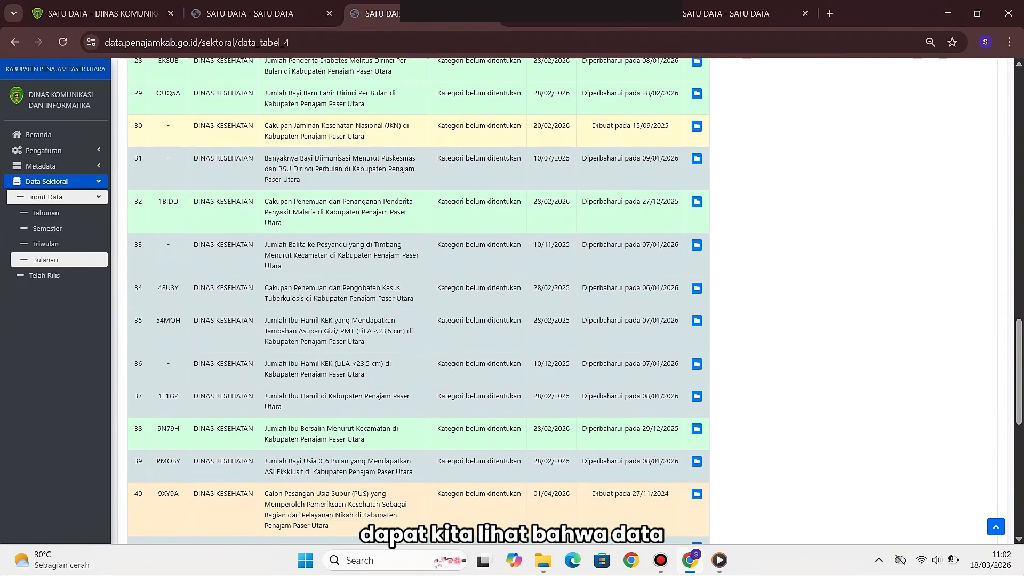
pyautogui.scroll(-1, 419, 301)
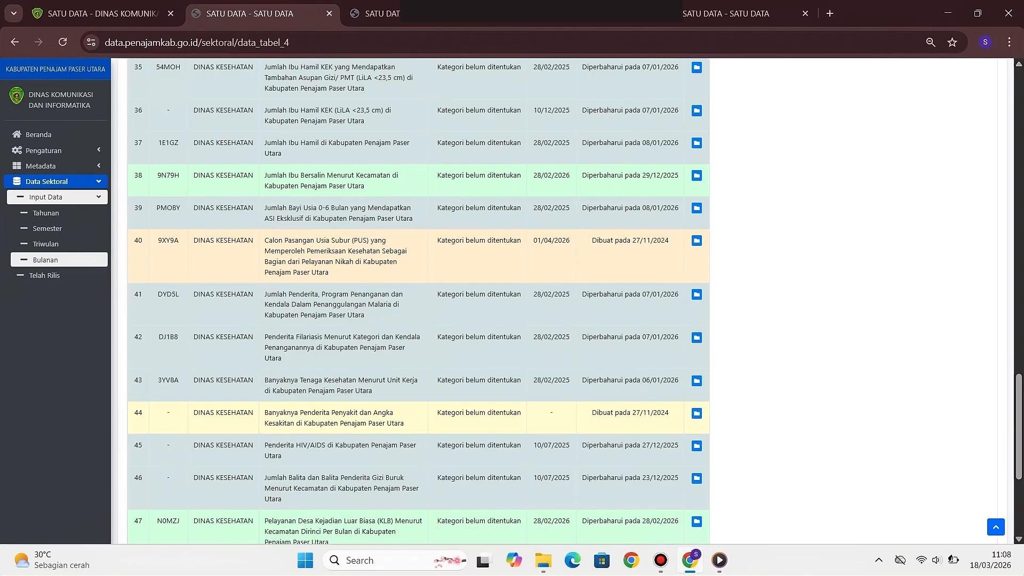
# Open the rejected Gangguan Jiwa table from the Triwulan list and review its Tw IV 2025 note
pyautogui.click(46, 244)
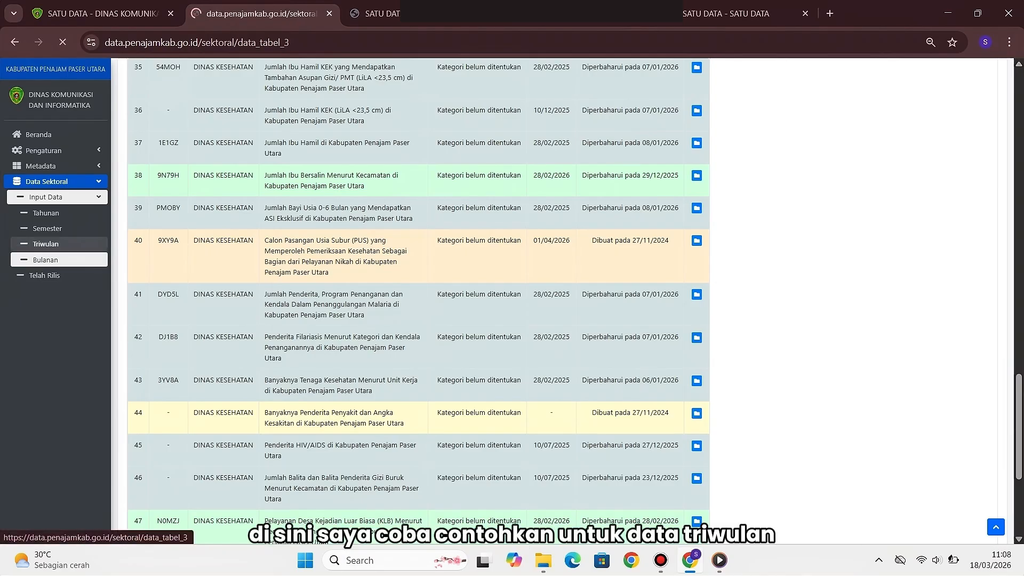
pyautogui.hscroll(-5, 512, 301)
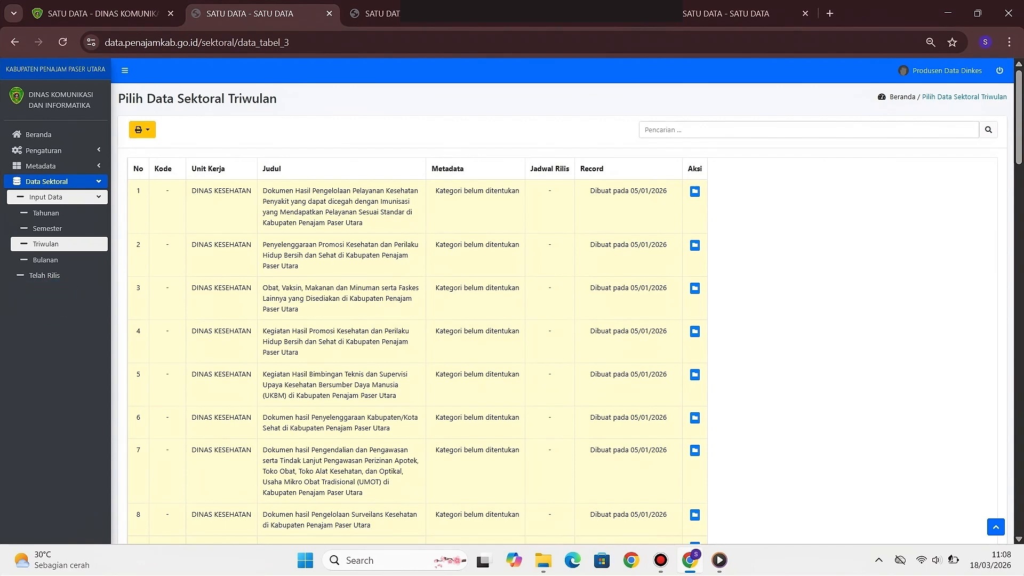
pyautogui.scroll(-10, 562, 301)
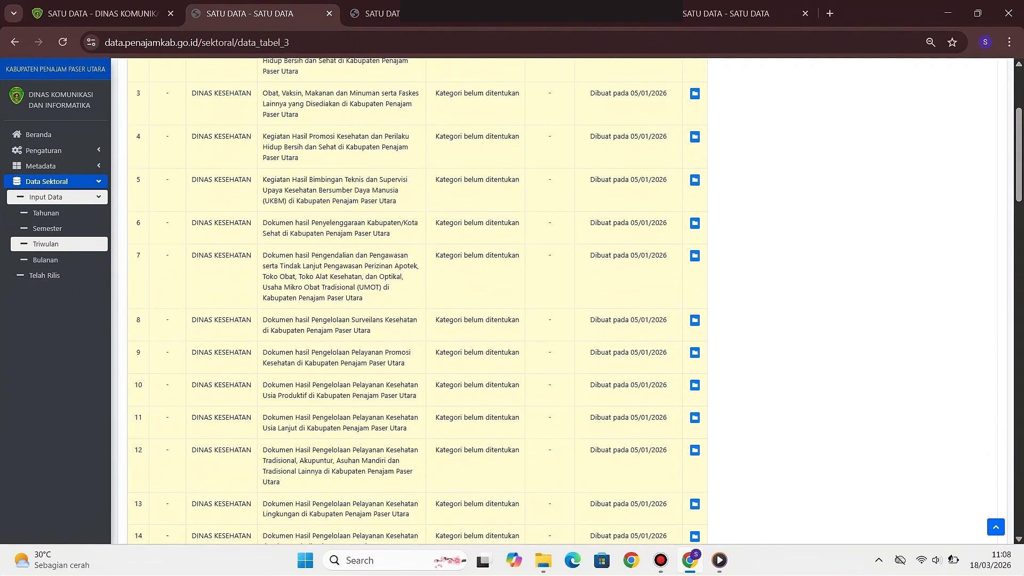
pyautogui.scroll(-12, 418, 301)
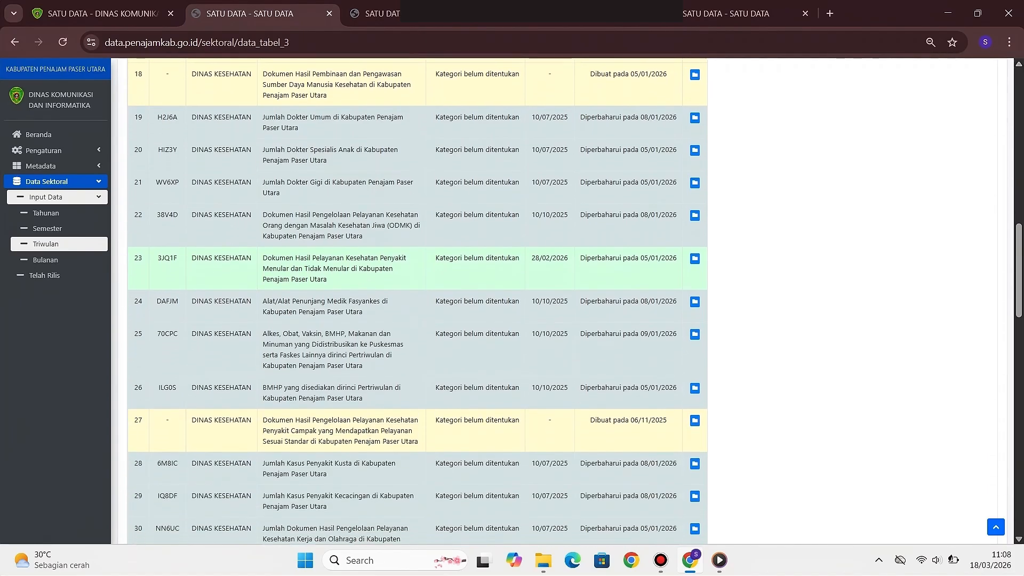
pyautogui.scroll(-7, 417, 300)
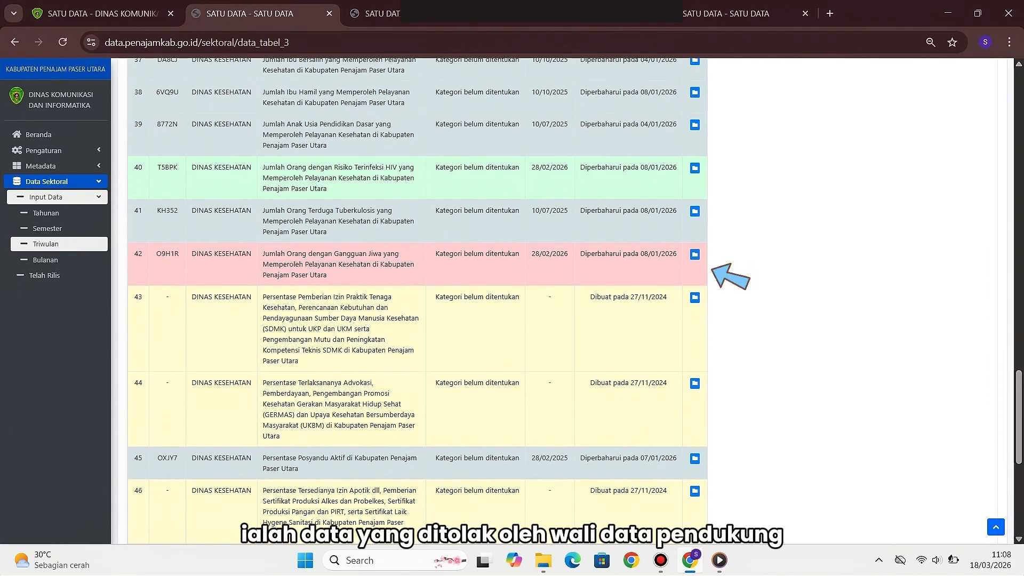
pyautogui.click(695, 254)
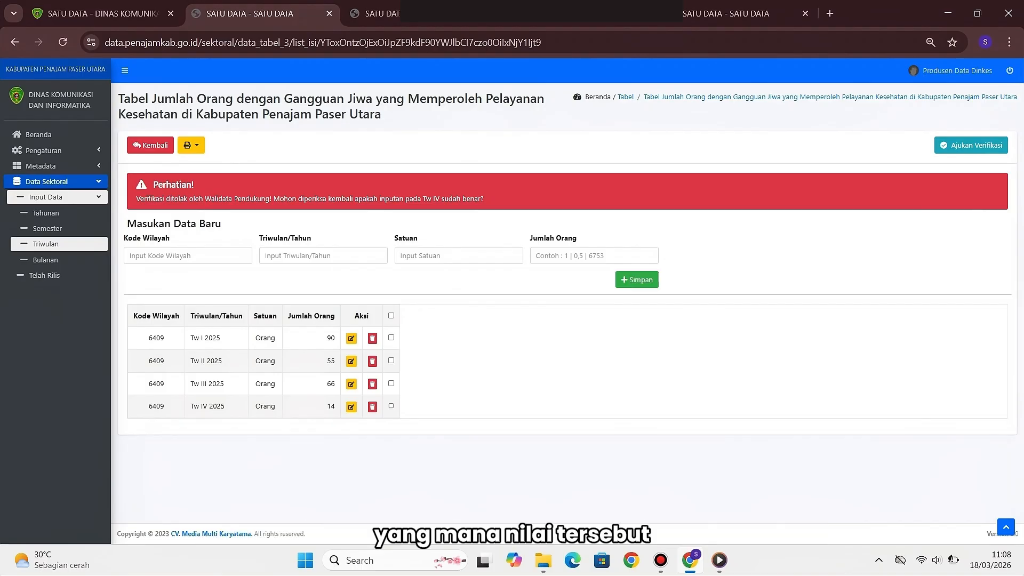
pyautogui.moveTo(190, 406); pyautogui.dragTo(224, 406)
pyautogui.click(226, 406)
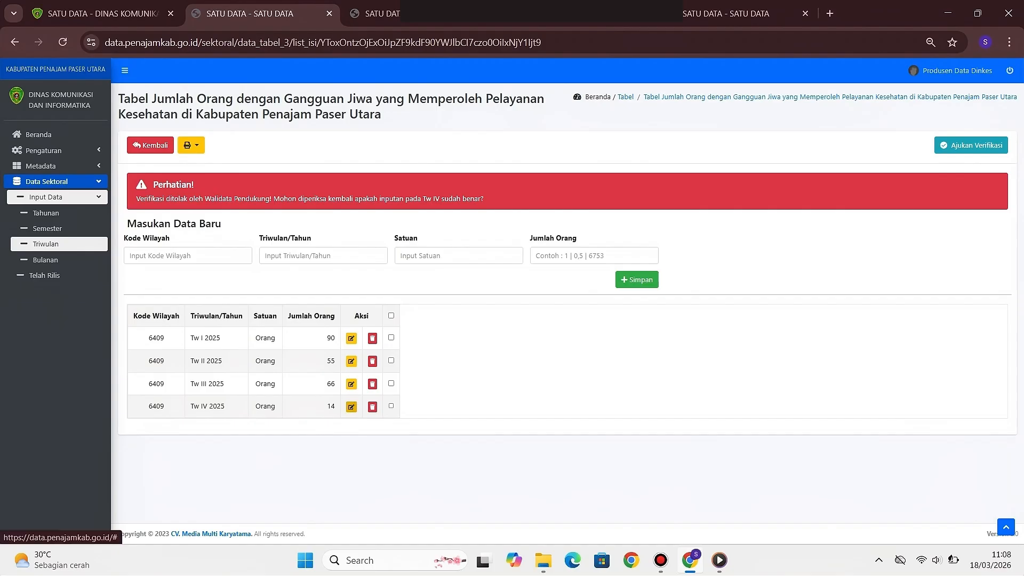
# Re-save the Tw IV 2025 row of the mental-disorder table at 14 Orang
pyautogui.click(351, 407)
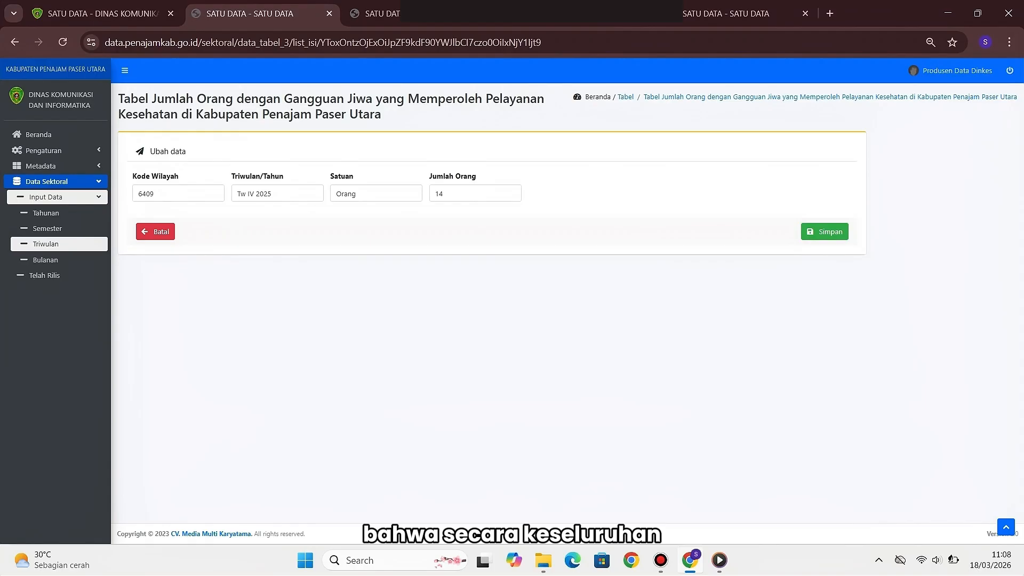
pyautogui.click(277, 194)
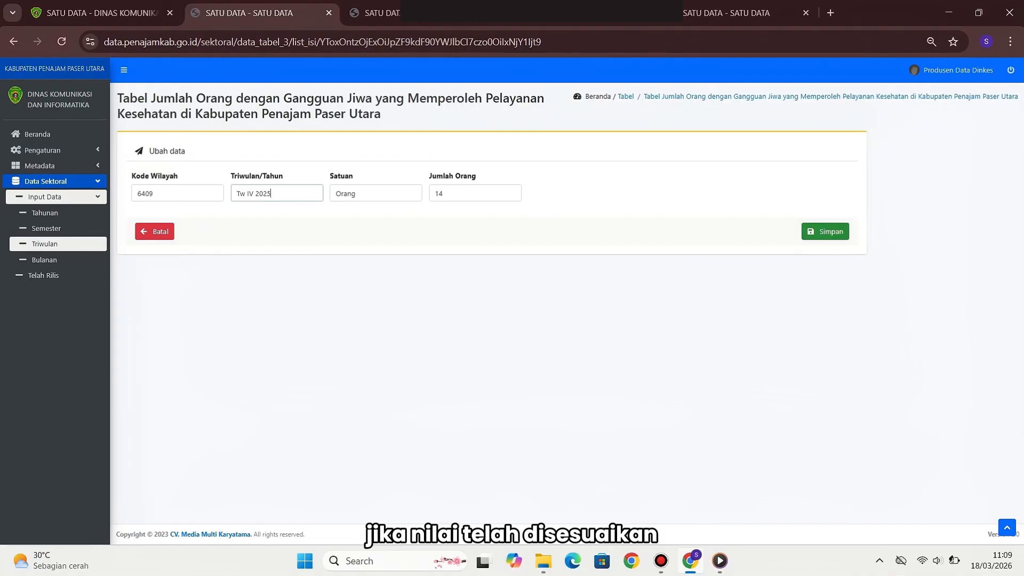
pyautogui.press('Return')
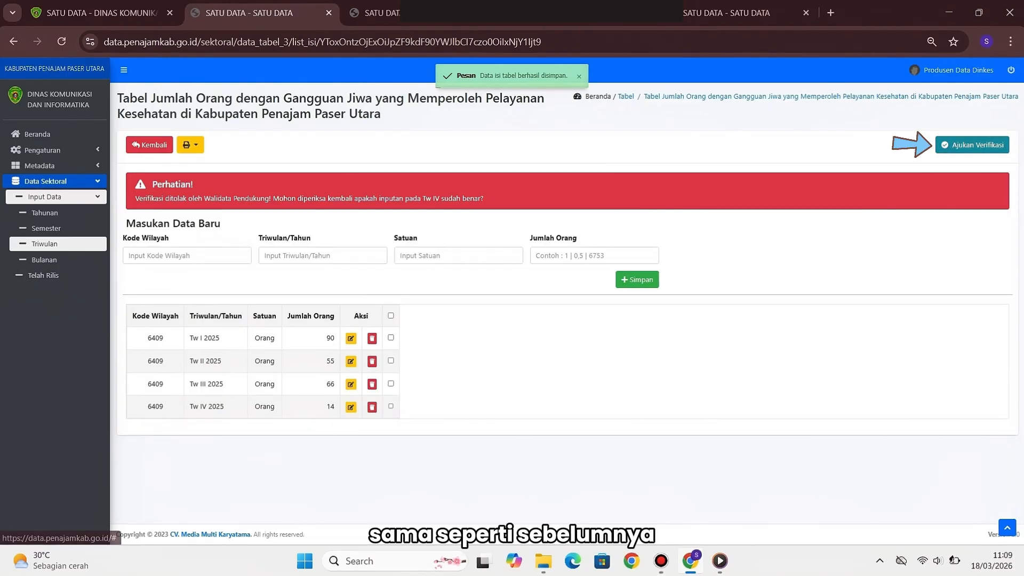
# Request verification of the Gangguan Jiwa table with Jadwal Rilis set to 01/04/2026
pyautogui.click(972, 144)
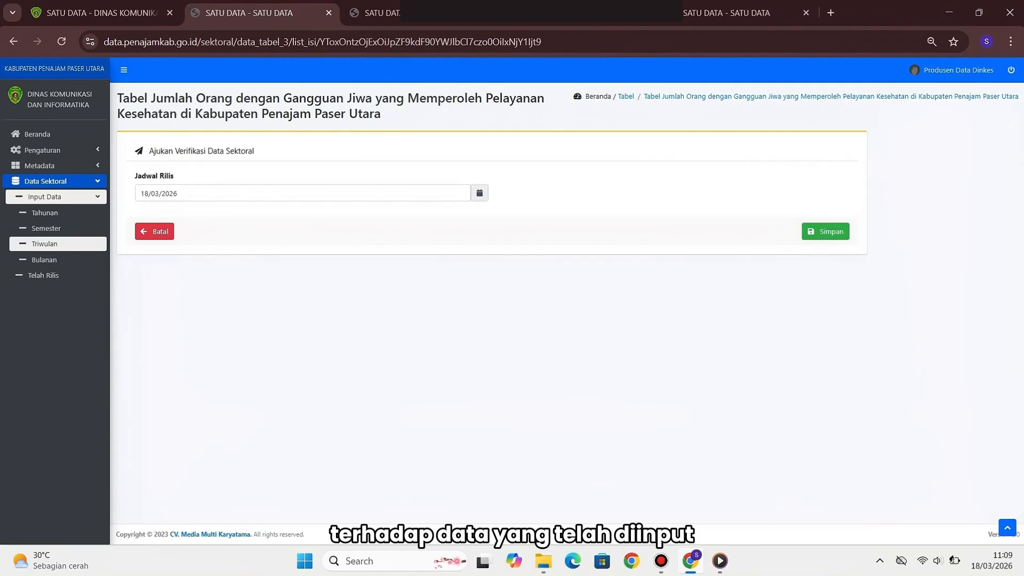
pyautogui.click(303, 193)
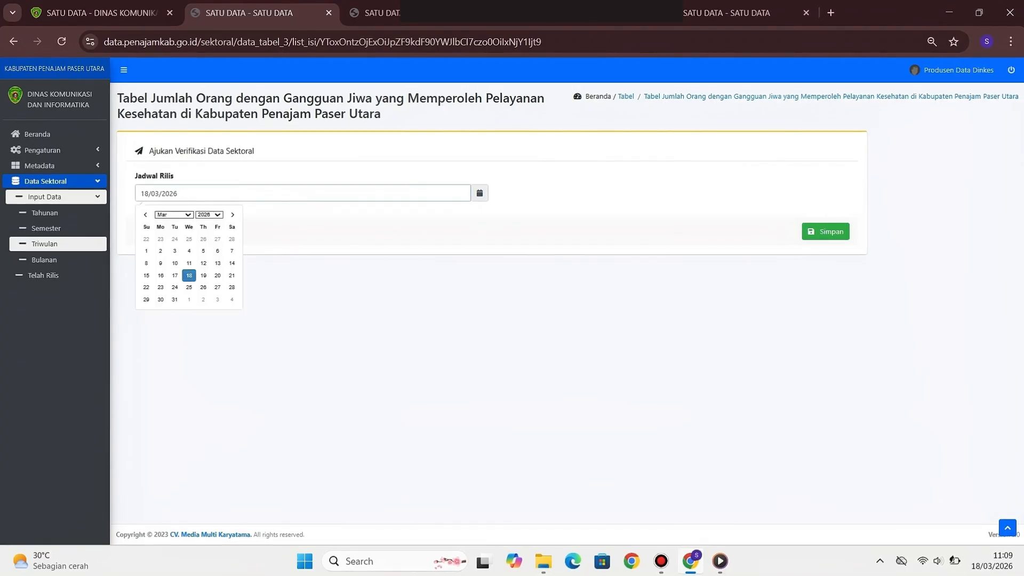
pyautogui.click(174, 215)
pyautogui.click(175, 275)
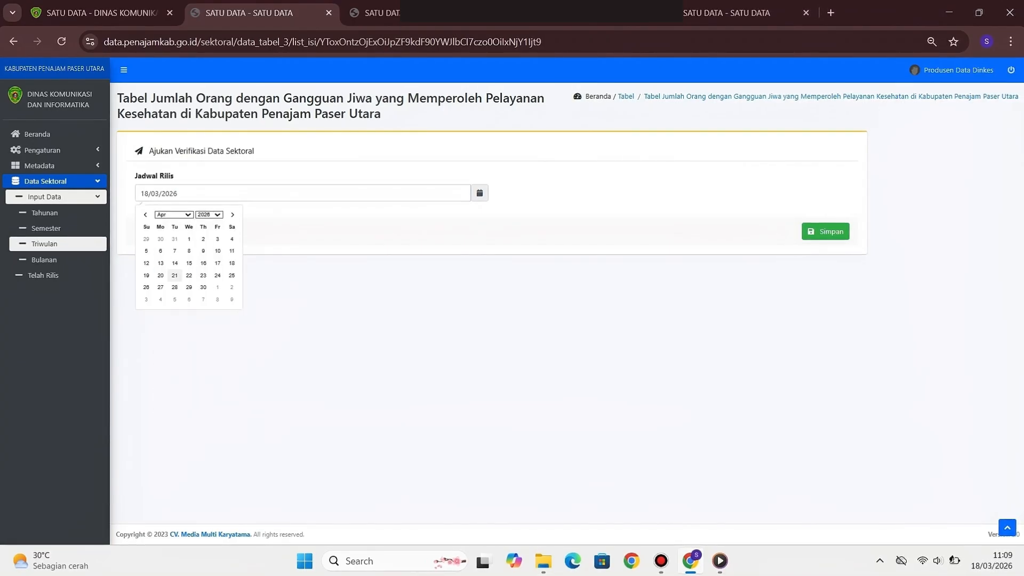
pyautogui.click(188, 239)
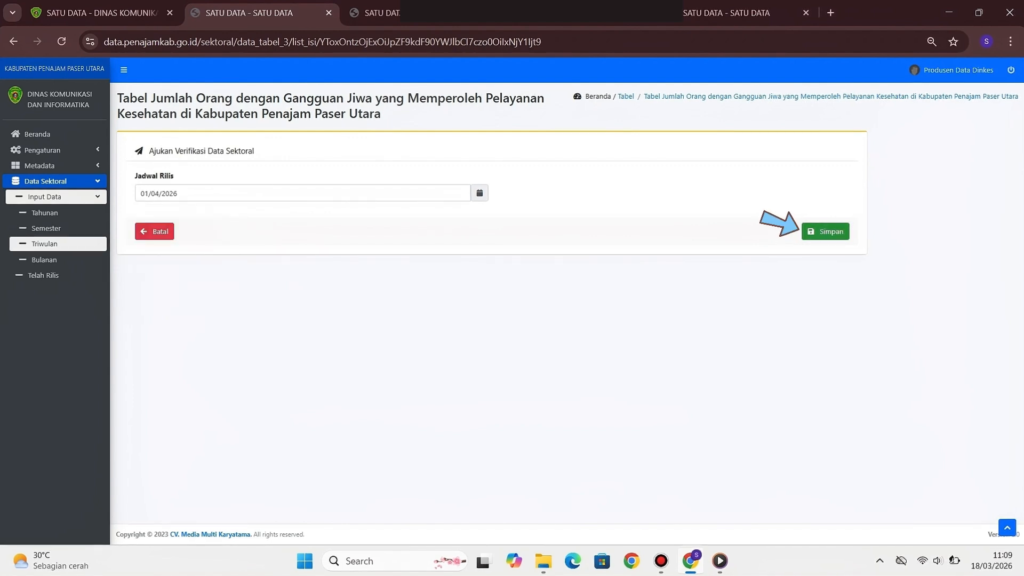
pyautogui.click(825, 231)
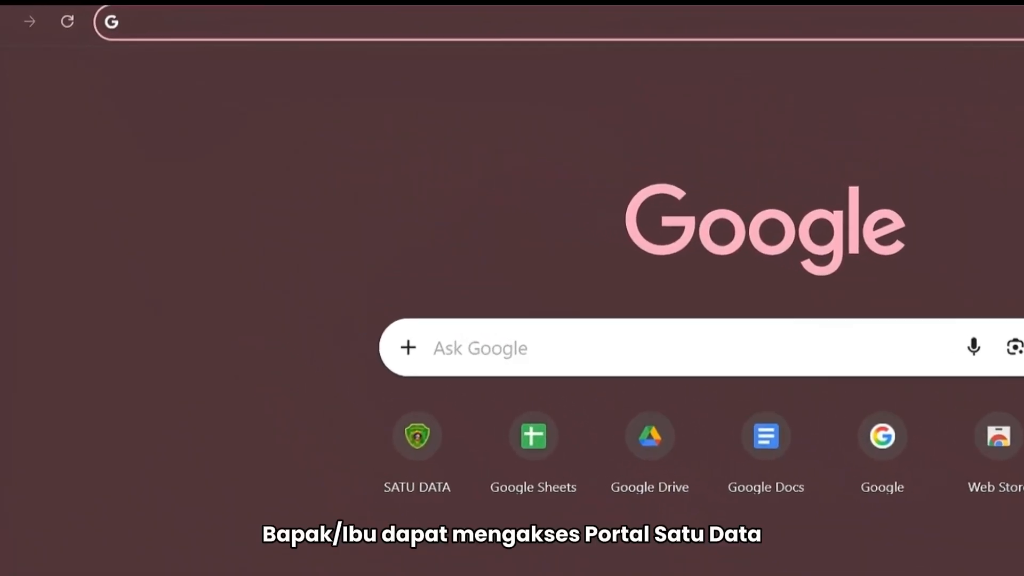
# Load data.penajamkab.go.id in the new browser tab
pyautogui.write('data')
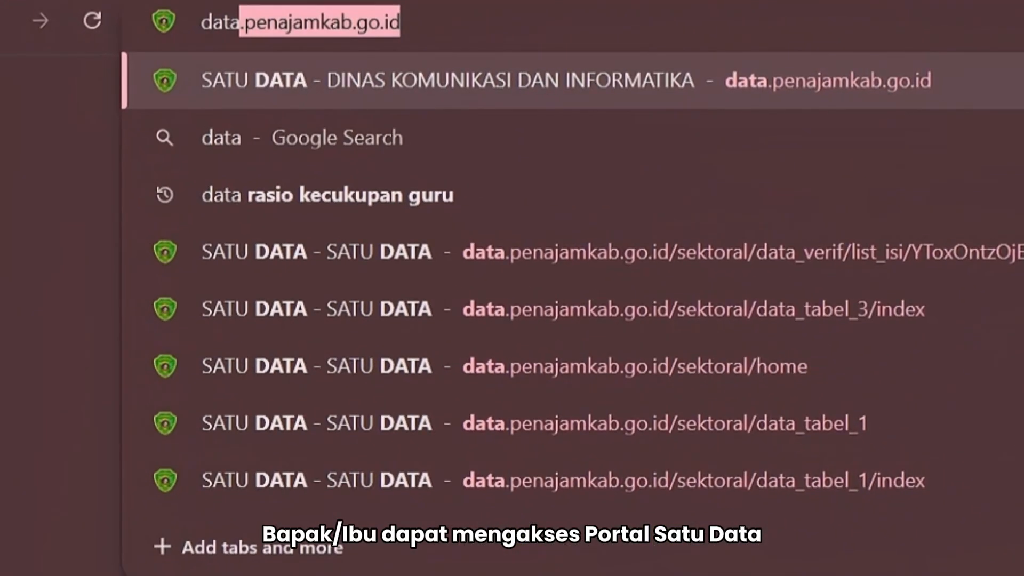
pyautogui.write('.penajamla')
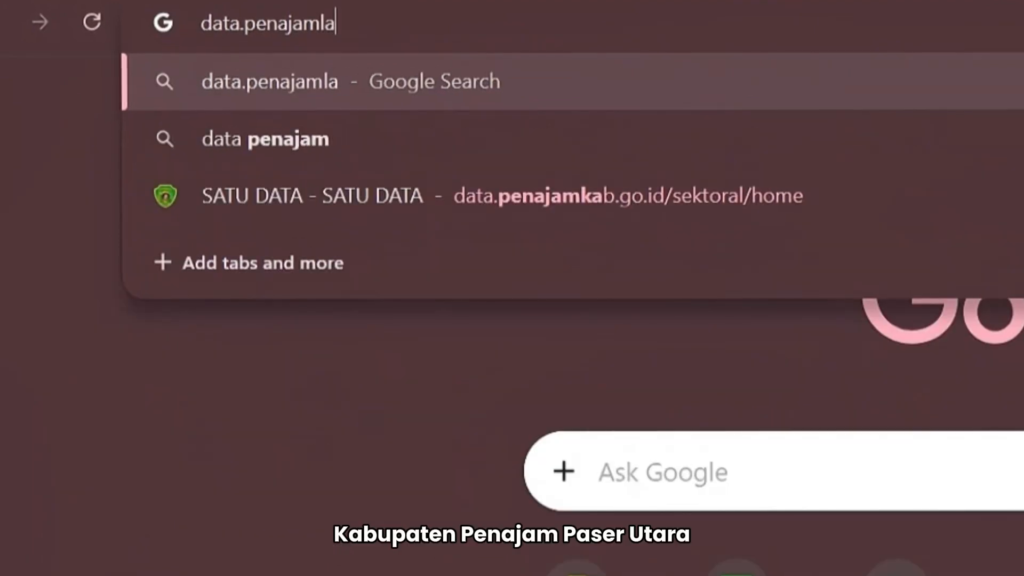
pyautogui.press('BackSpace')
pyautogui.press('BackSpace')
pyautogui.write('kab.go.i')
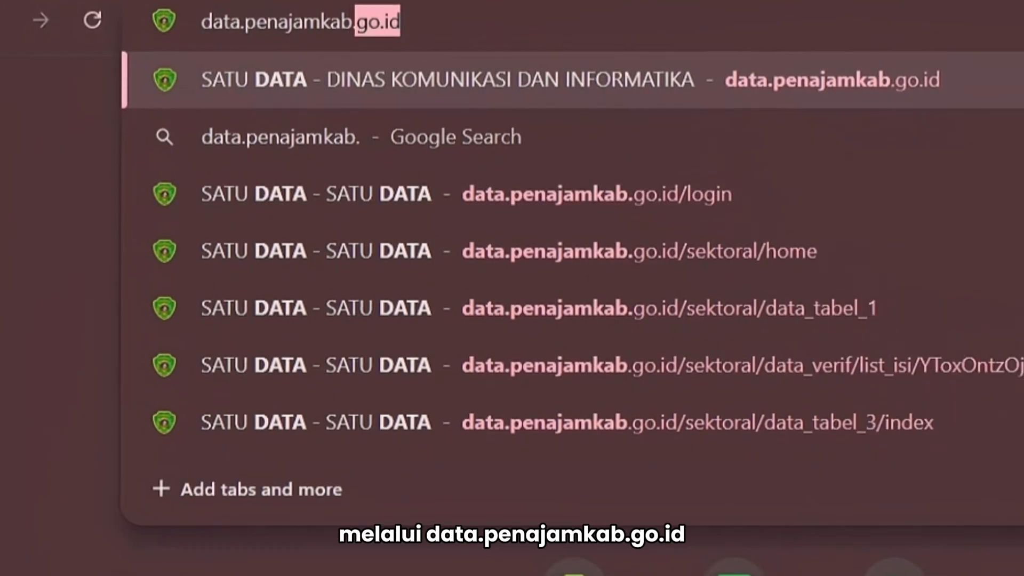
pyautogui.write('d')
pyautogui.press('Return')
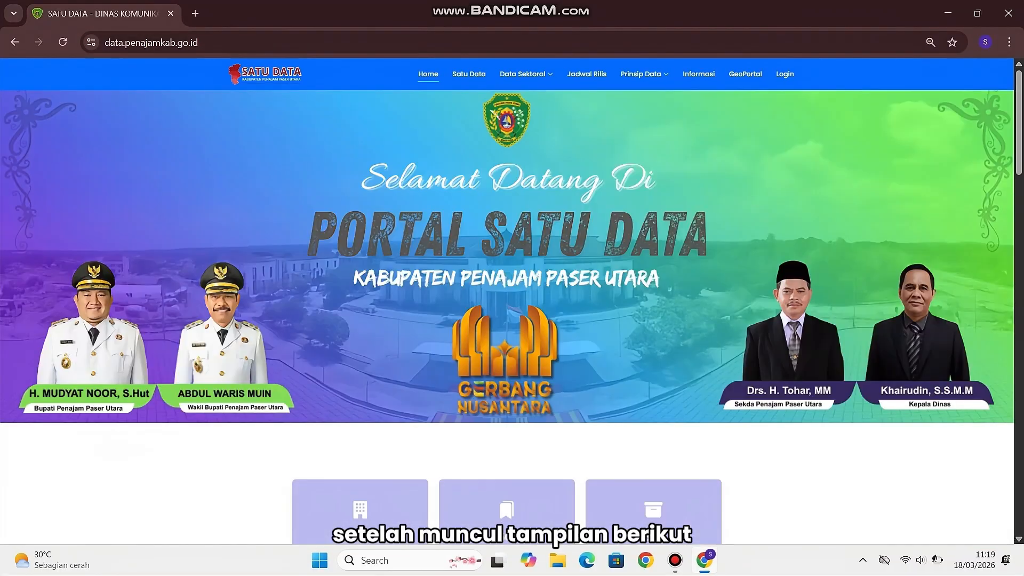
# Go to the Satu Data portal's login page
pyautogui.click(794, 82)
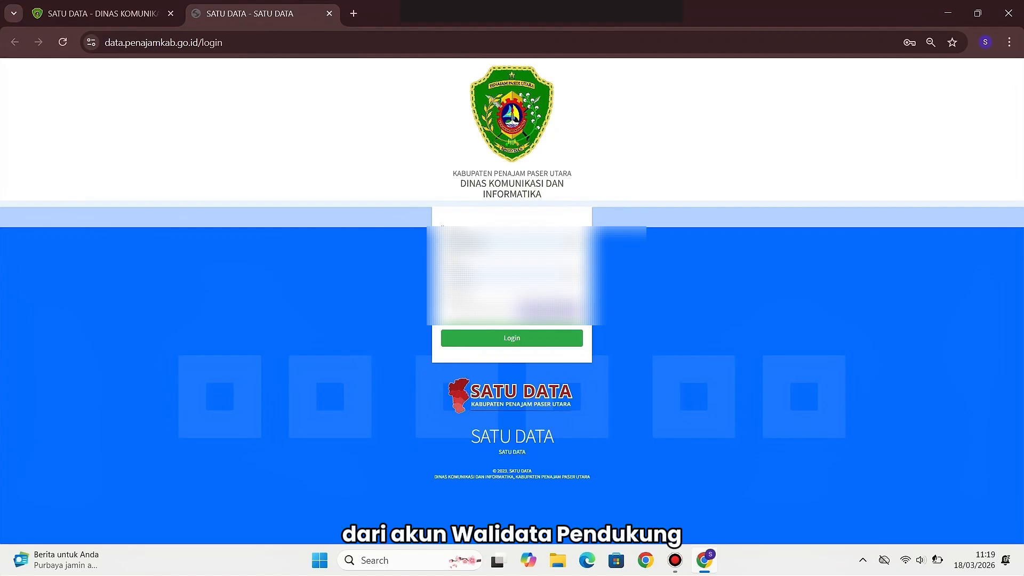
# Log in as Walidata Pendukung using the saved username, the account password and the captcha code
pyautogui.click(512, 244)
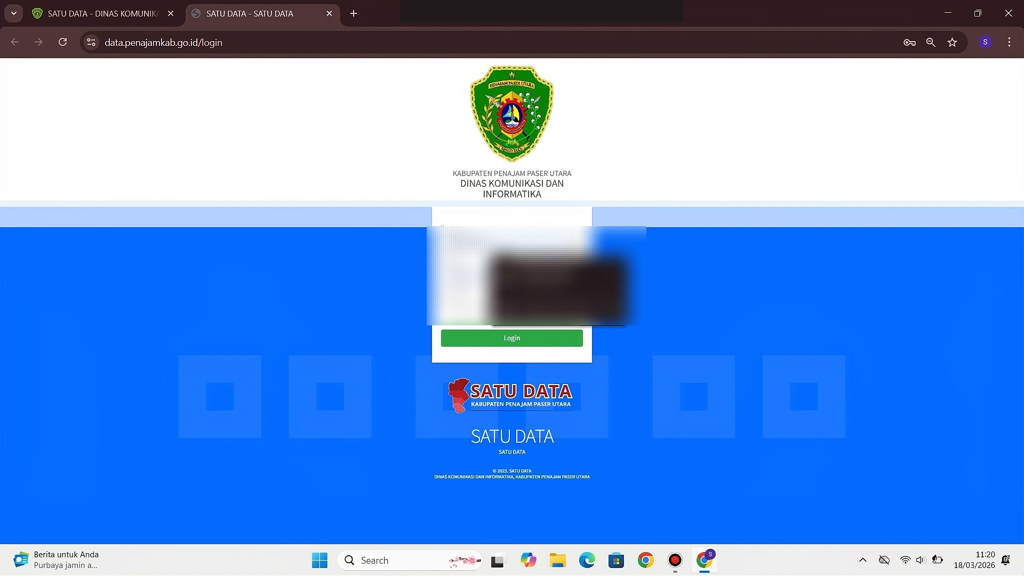
pyautogui.click(539, 273)
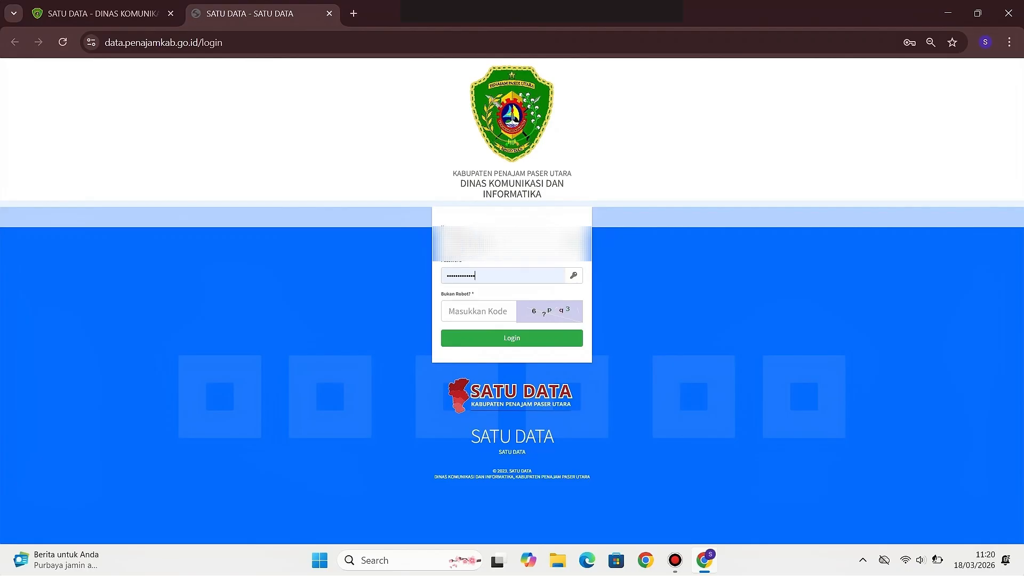
pyautogui.hotkey('ctrl', 'a')
pyautogui.hotkey('ctrl', 'v')
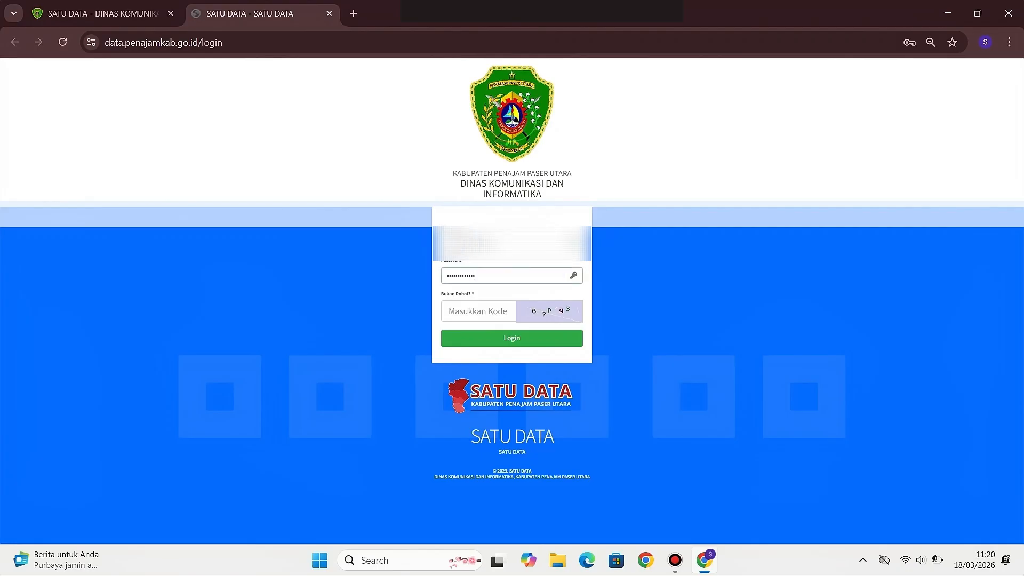
pyautogui.click(478, 311)
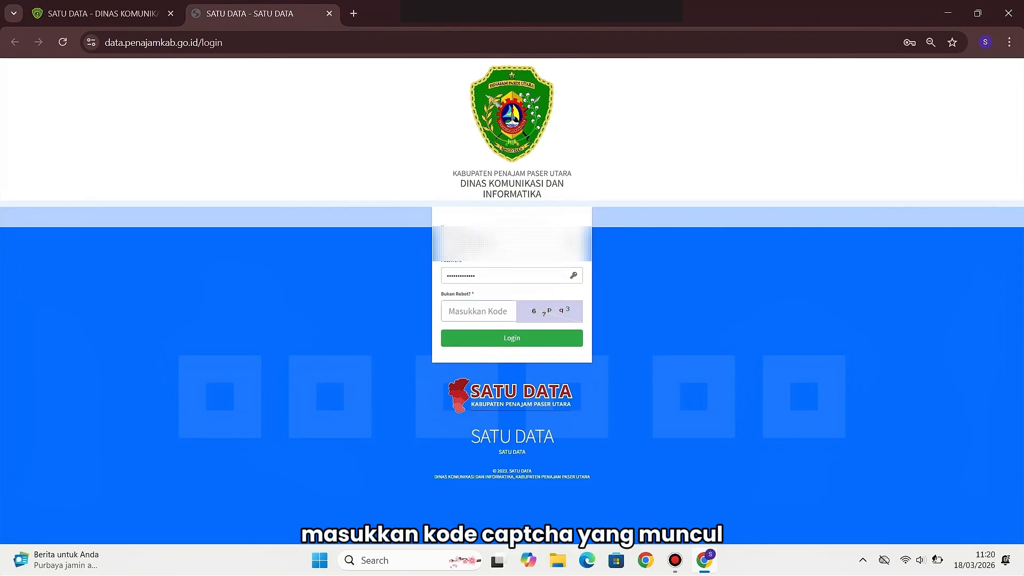
pyautogui.write('6?')
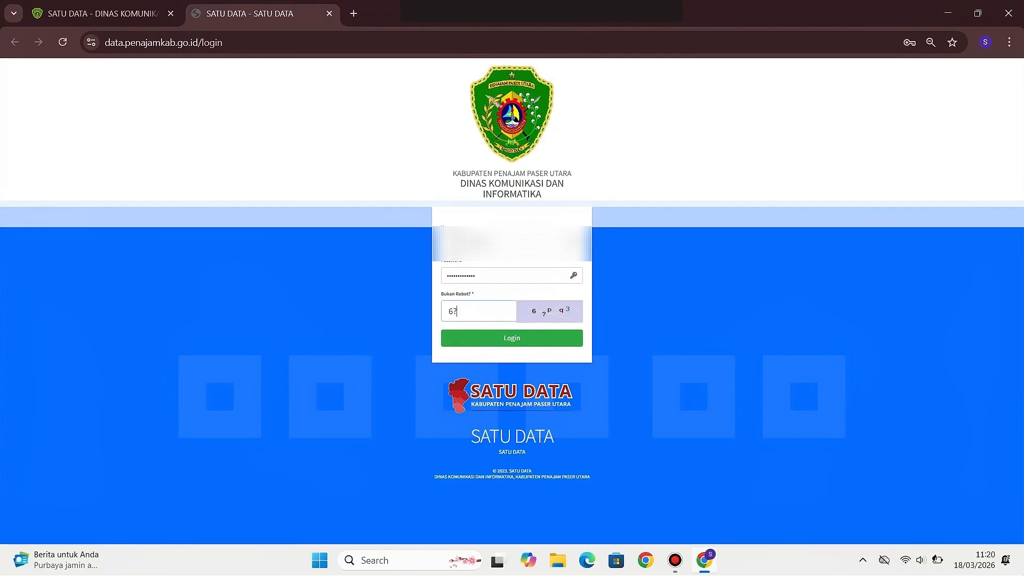
pyautogui.write('pq3')
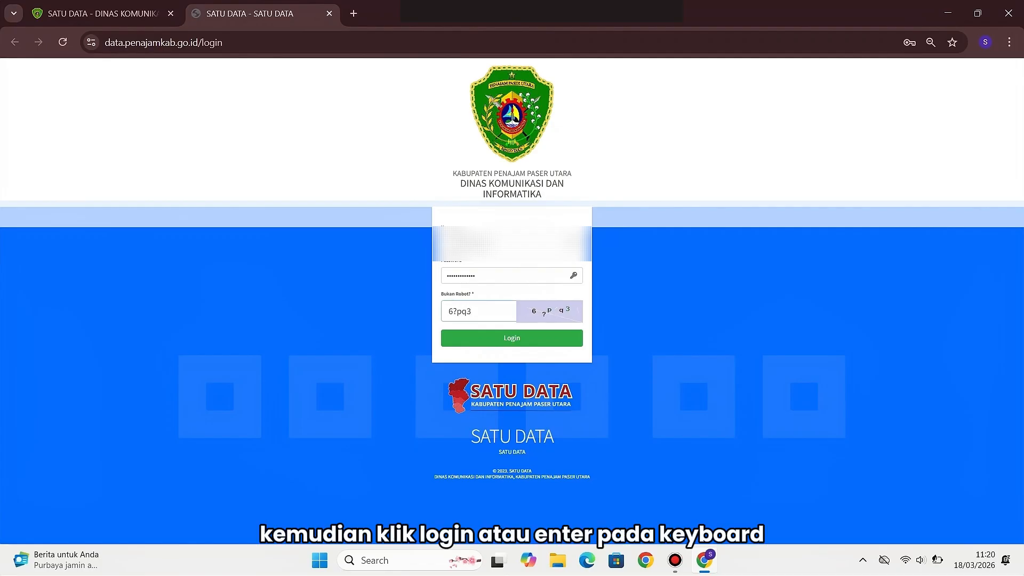
pyautogui.press('Return')
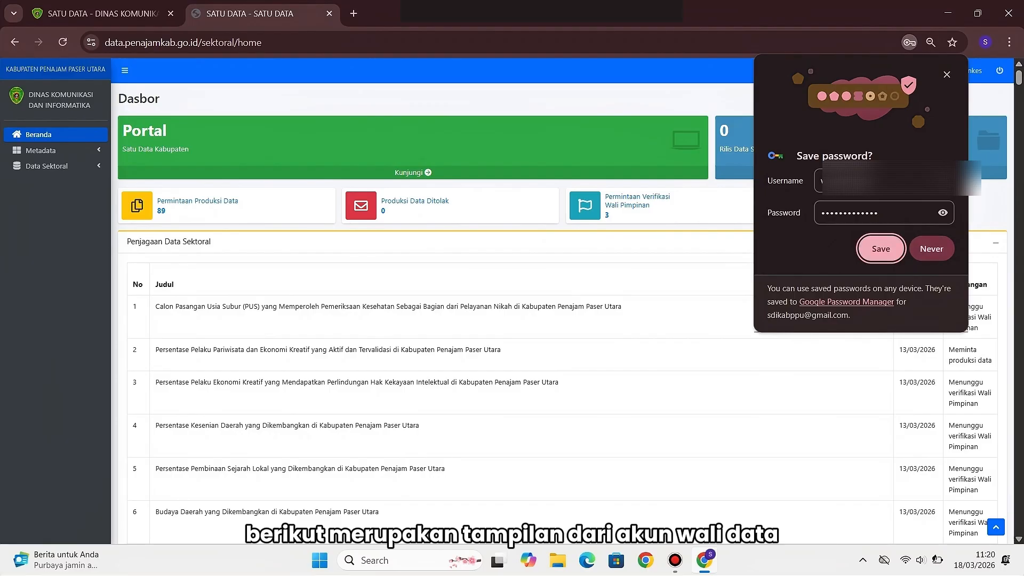
# Save the login password in Chrome and expand the Data Sektoral section in the sidebar
pyautogui.click(880, 248)
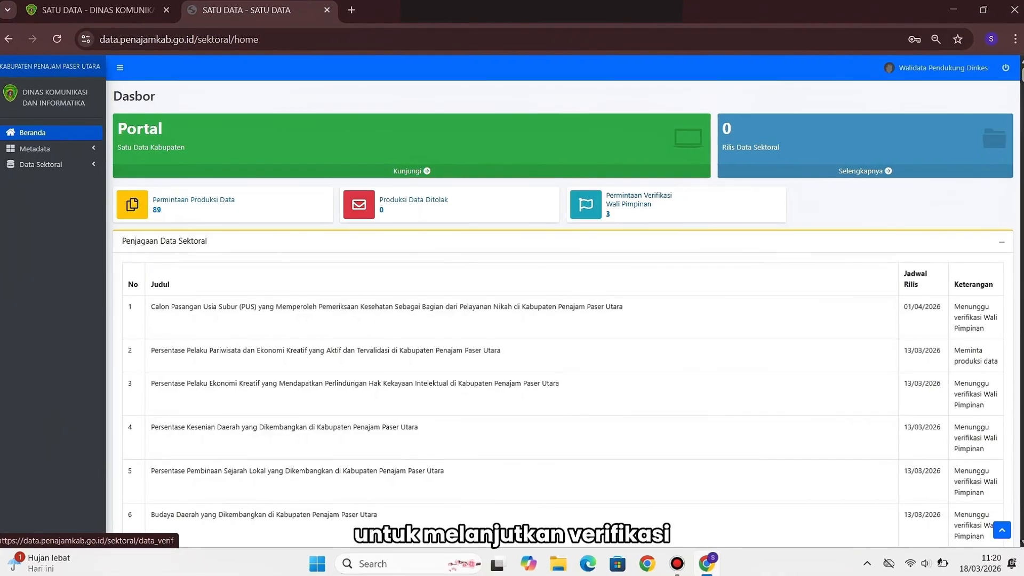
pyautogui.click(40, 165)
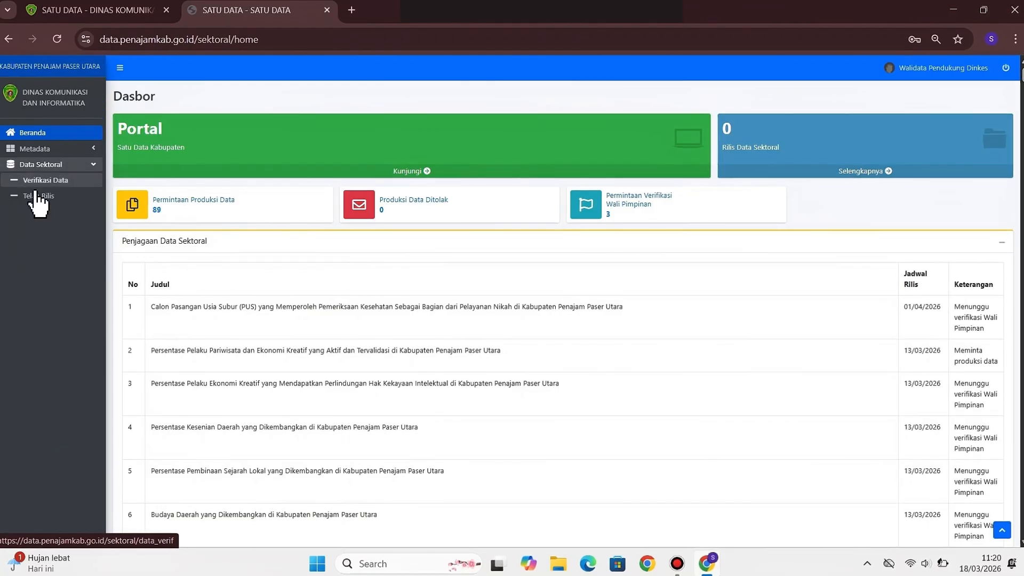
# Open the Verifikasi Data list showing three DINAS KESEHATAN tables, PUS first
pyautogui.click(38, 184)
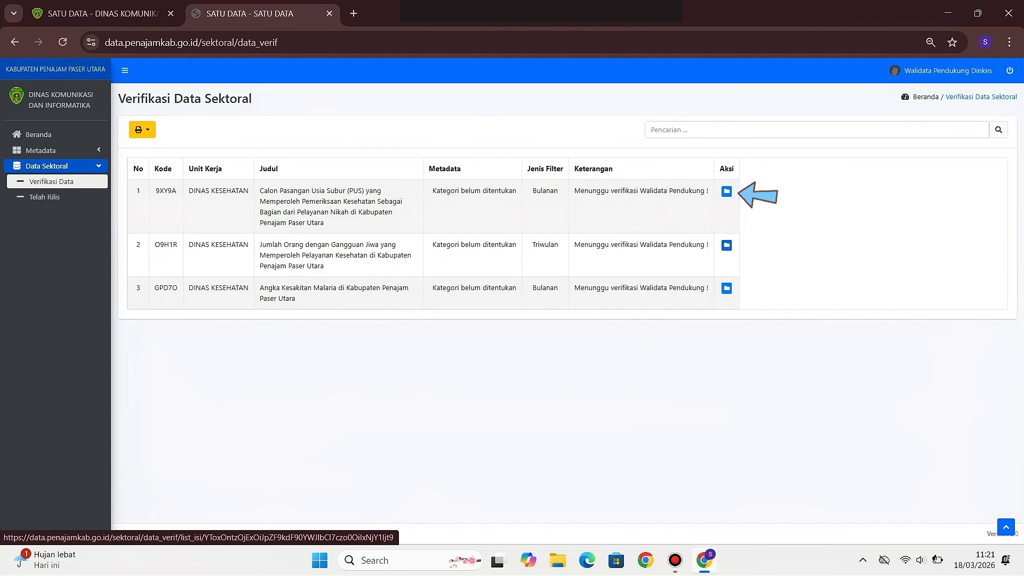
# Open the PUS table in a new tab, review its data, and start its verification
pyautogui.middleClick(726, 191)
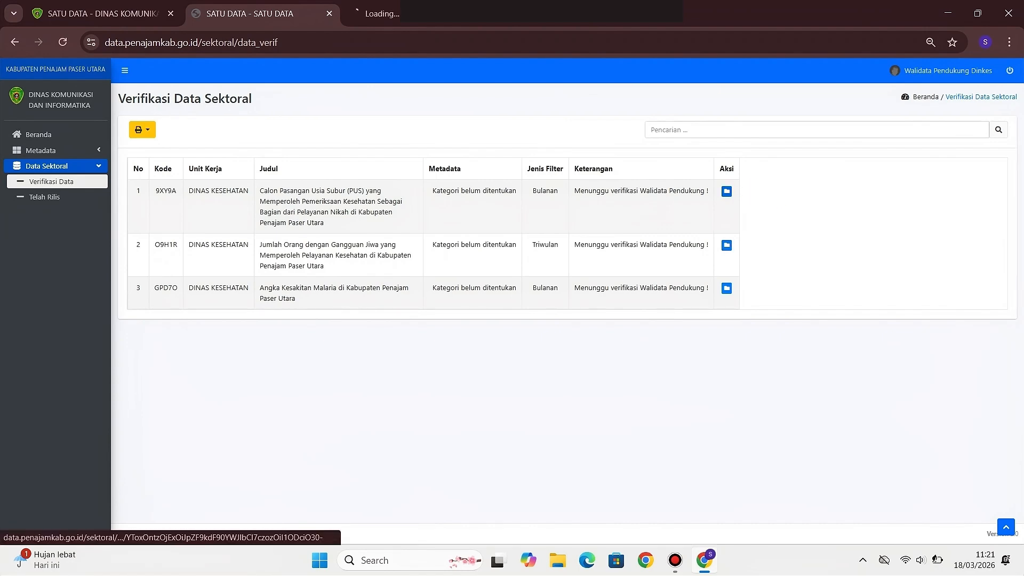
pyautogui.click(380, 14)
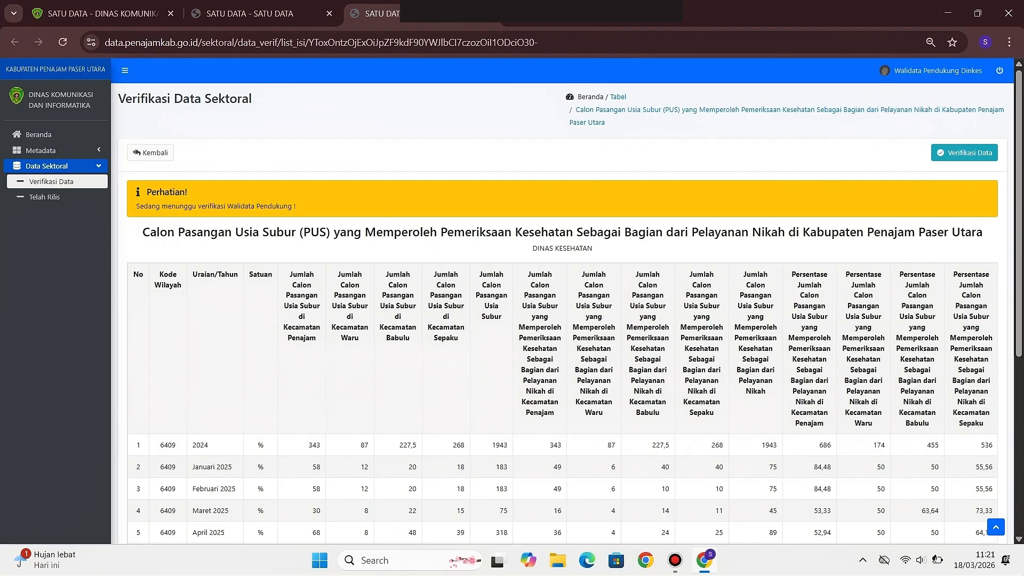
pyautogui.scroll(-2, 567, 301)
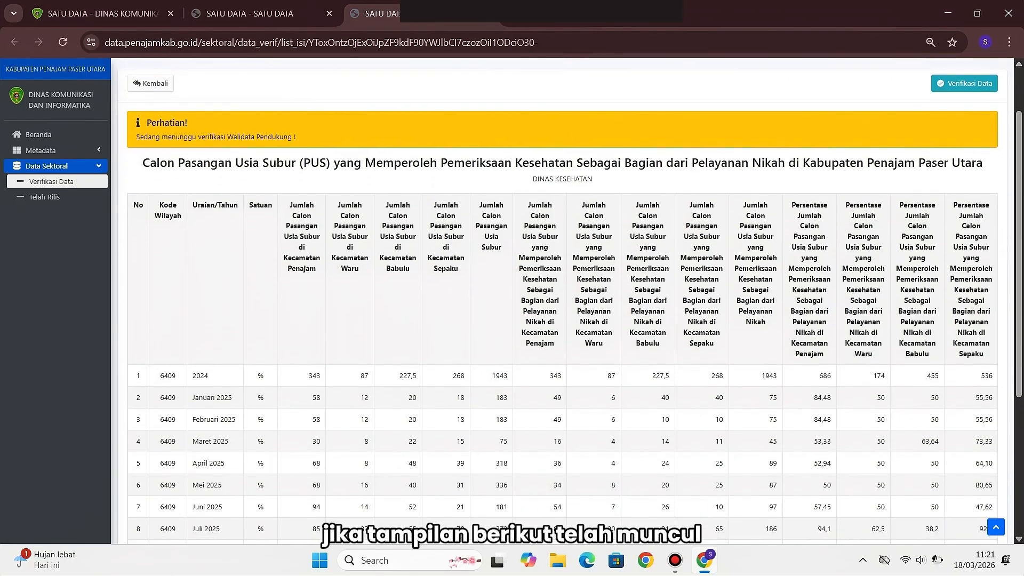
pyautogui.scroll(-4, 566, 301)
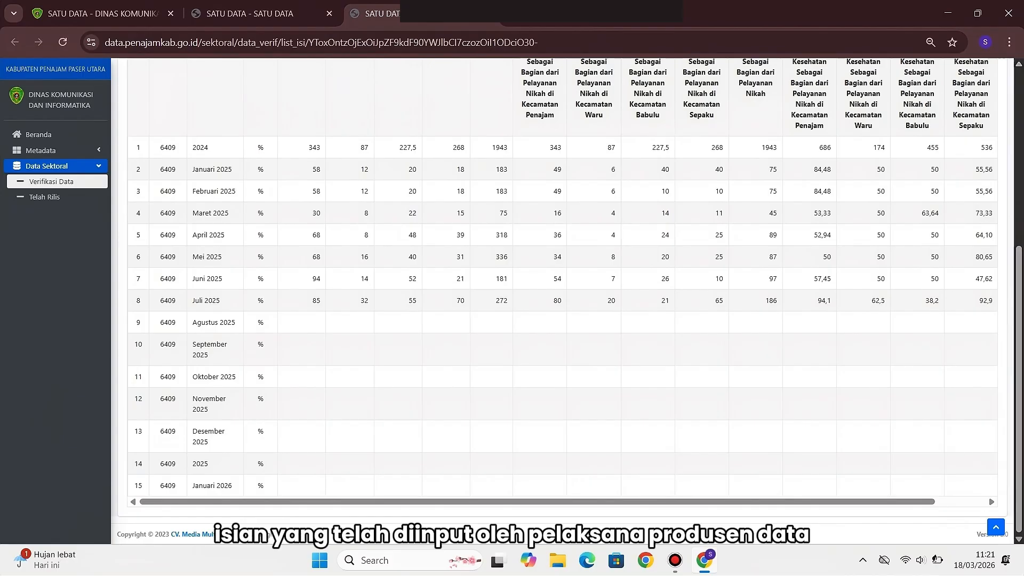
pyautogui.scroll(6, 566, 301)
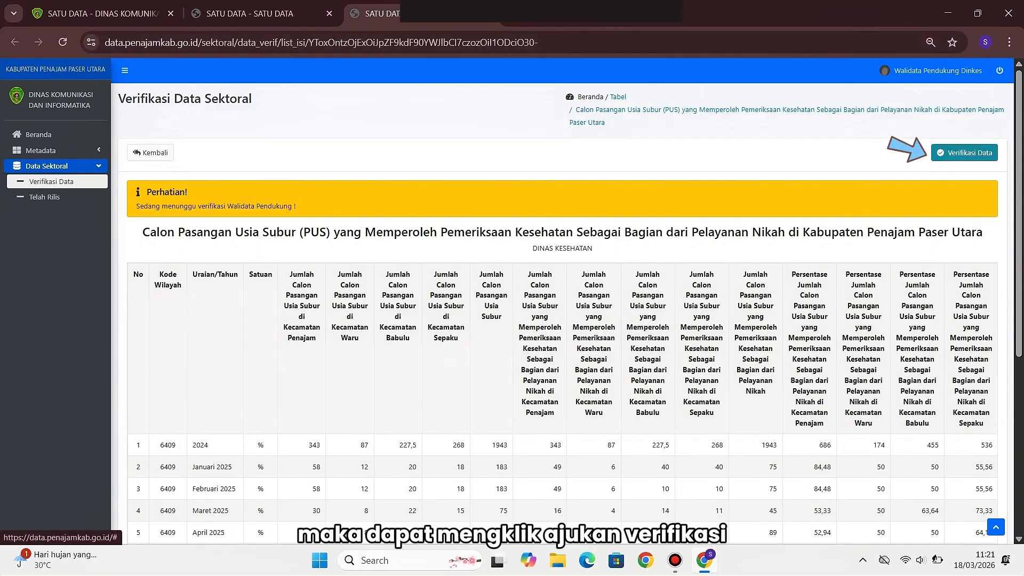
pyautogui.click(964, 153)
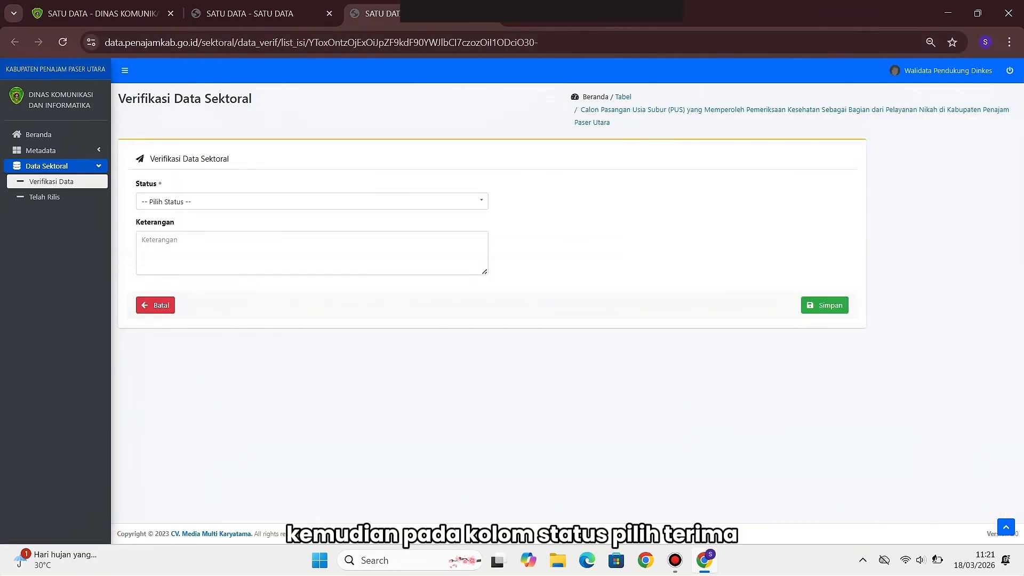
# Accept the PUS table with status Terima, save it, and go back to the verification list
pyautogui.click(312, 202)
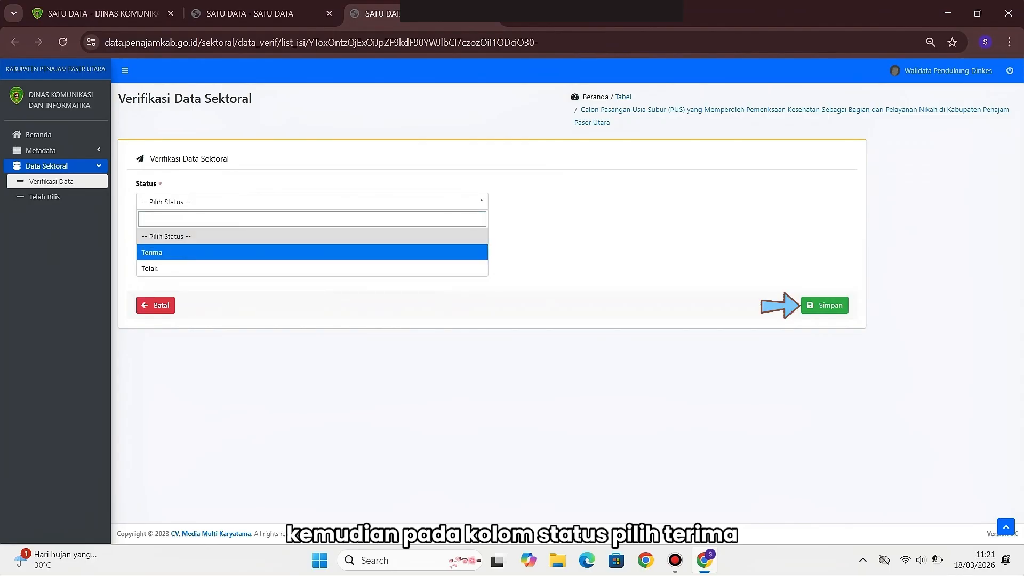
pyautogui.click(312, 253)
pyautogui.click(825, 305)
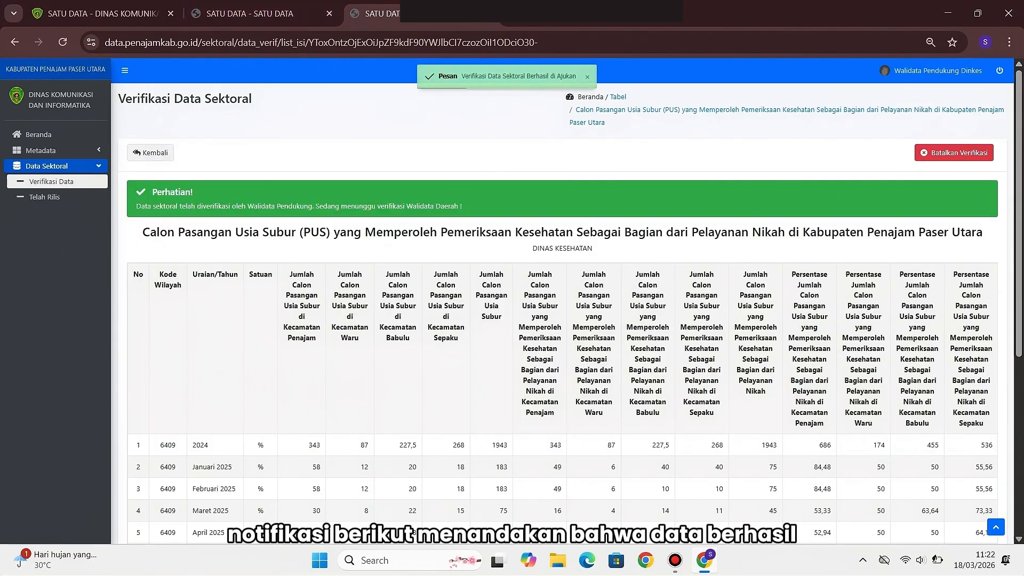
pyautogui.click(152, 153)
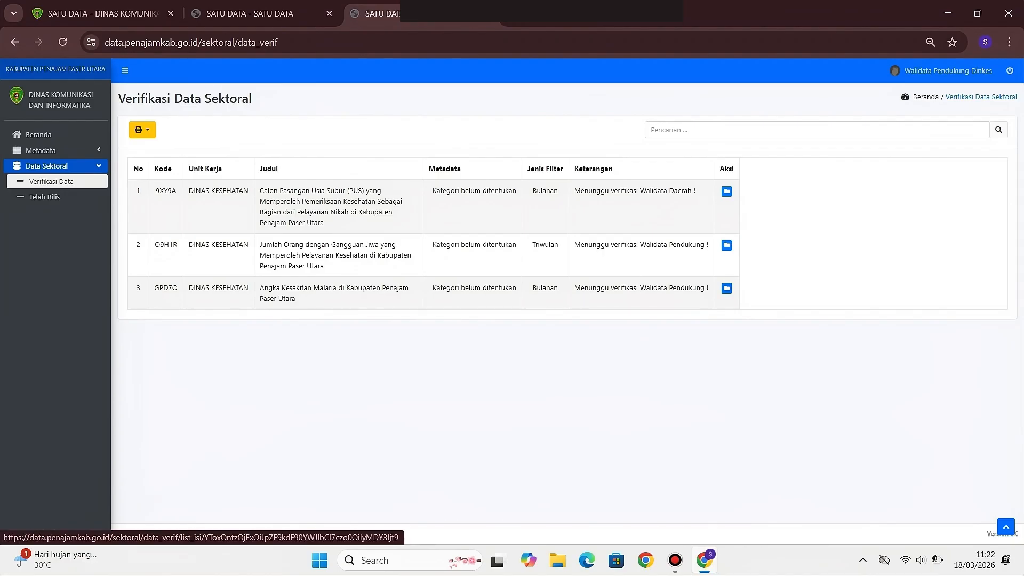
# Open the Angka Kesakitan Malaria table and inspect its suspicious 2025 annual value of 0,66
pyautogui.click(727, 288)
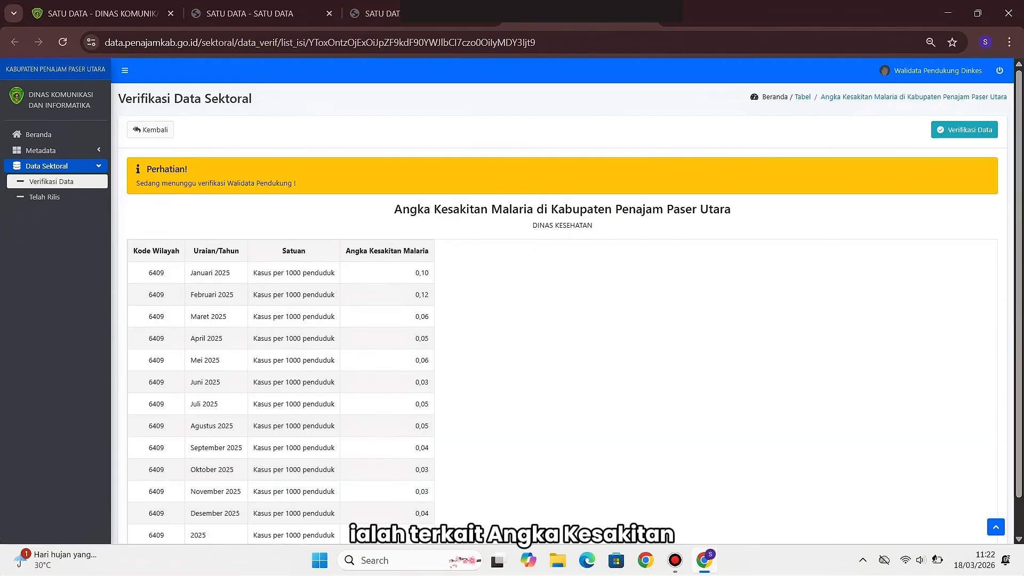
pyautogui.scroll(-1, 567, 304)
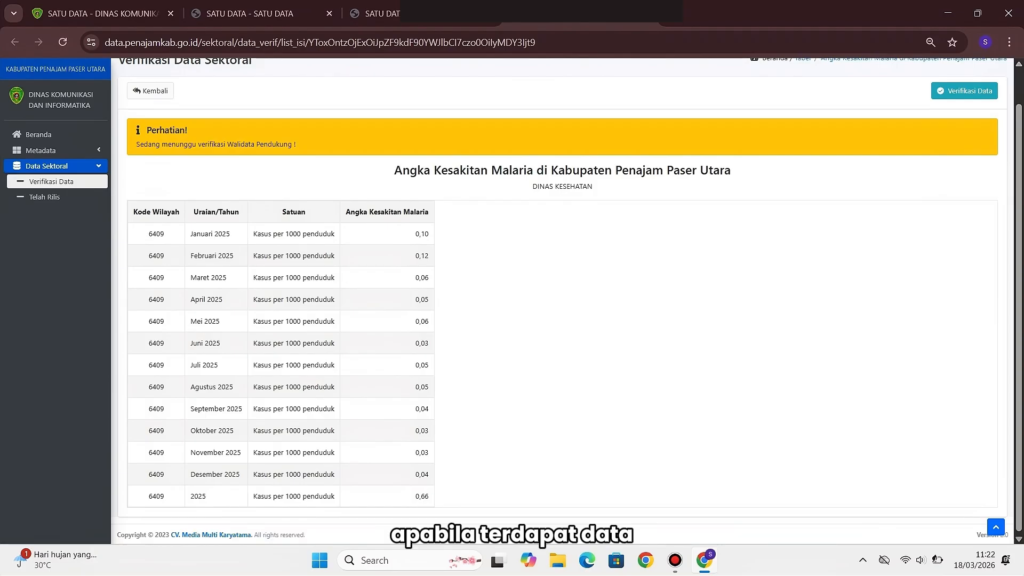
pyautogui.doubleClick(421, 496)
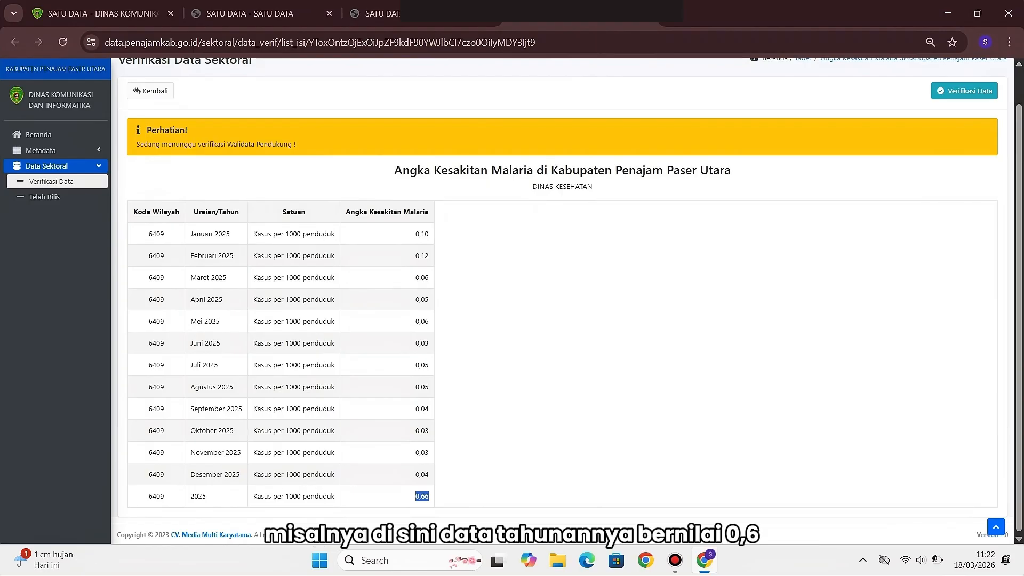
pyautogui.click(422, 496)
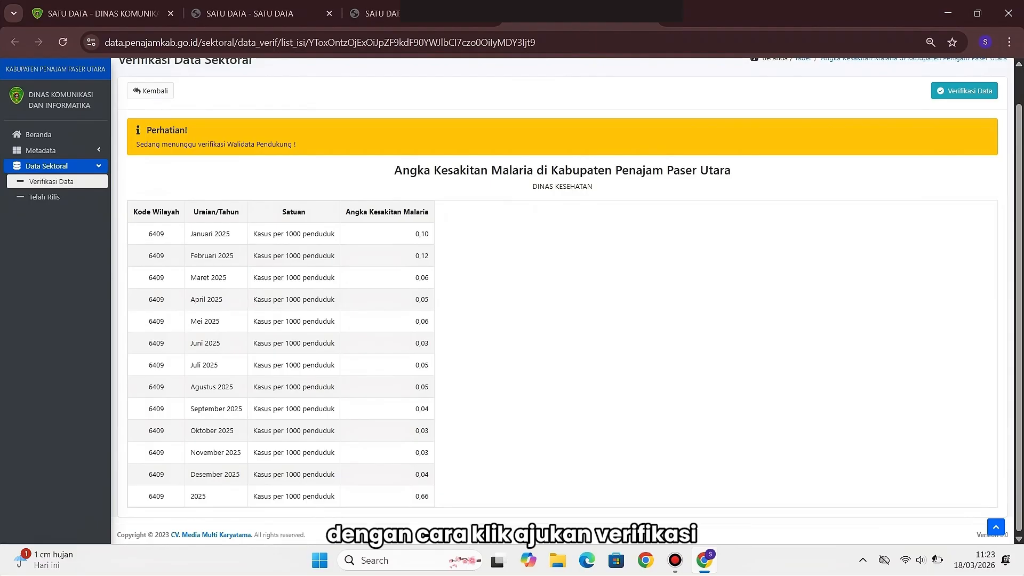
pyautogui.scroll(1, 566, 304)
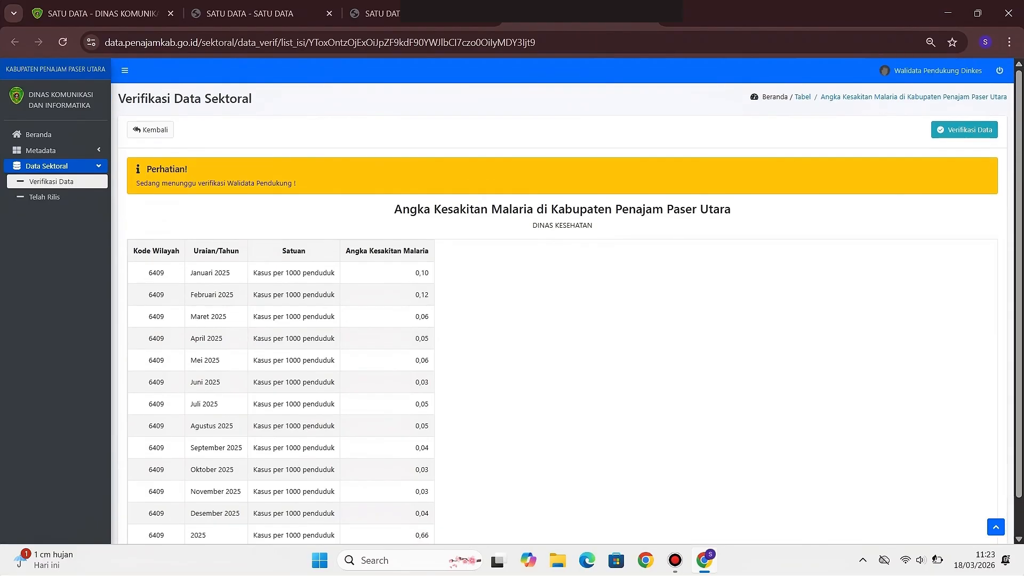
# Set the Malaria table's status to Tolak with a note asking to recheck the 2025 value 0,66
pyautogui.click(964, 130)
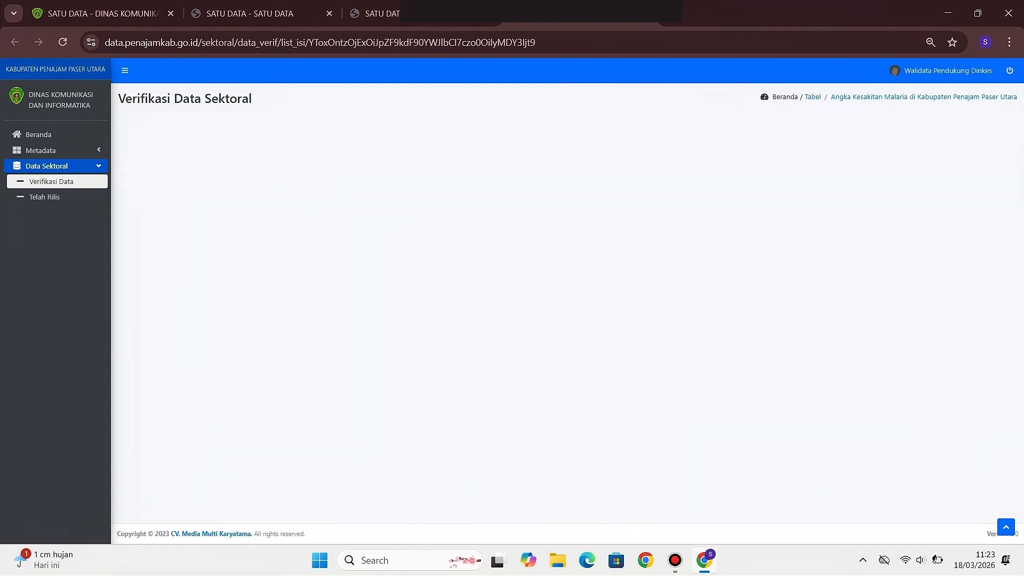
pyautogui.click(312, 179)
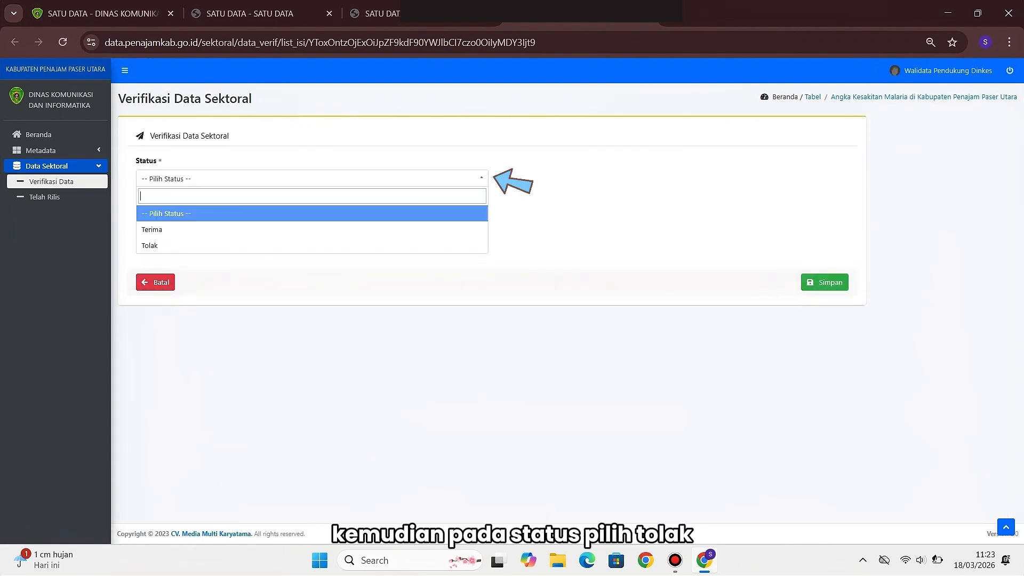
pyautogui.click(312, 245)
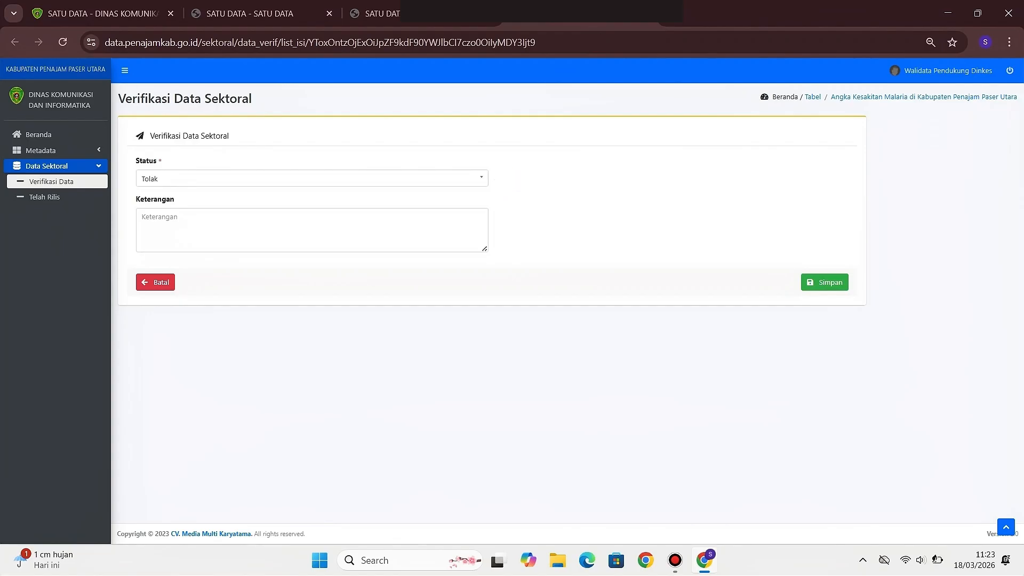
pyautogui.click(312, 230)
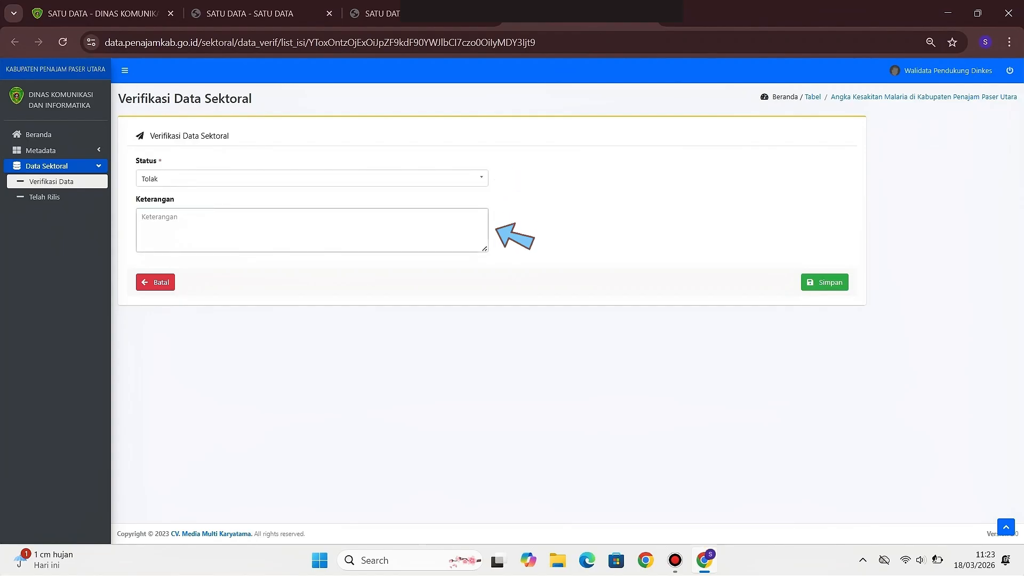
pyautogui.write('Mohon diperiksa')
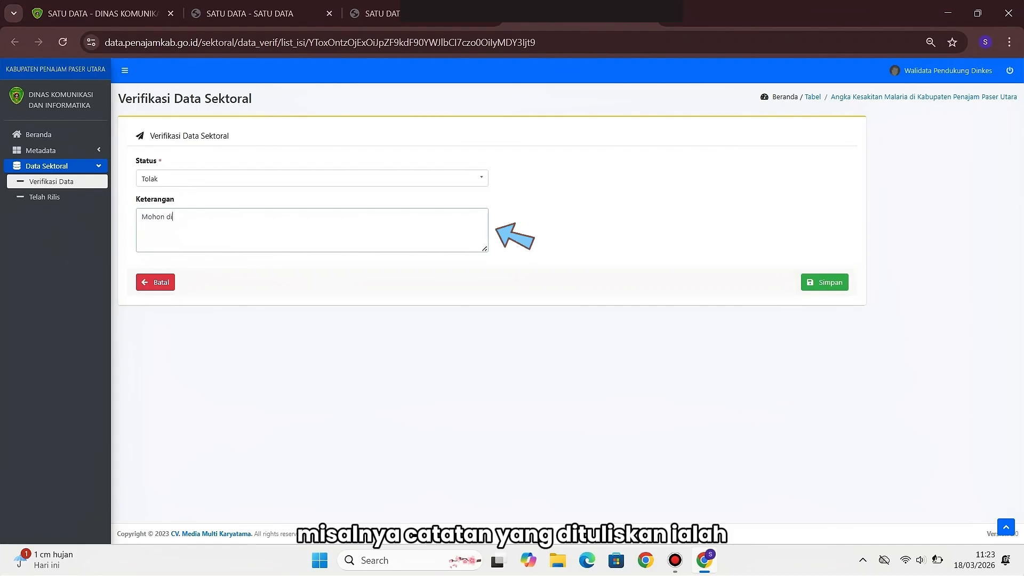
pyautogui.write('bali')
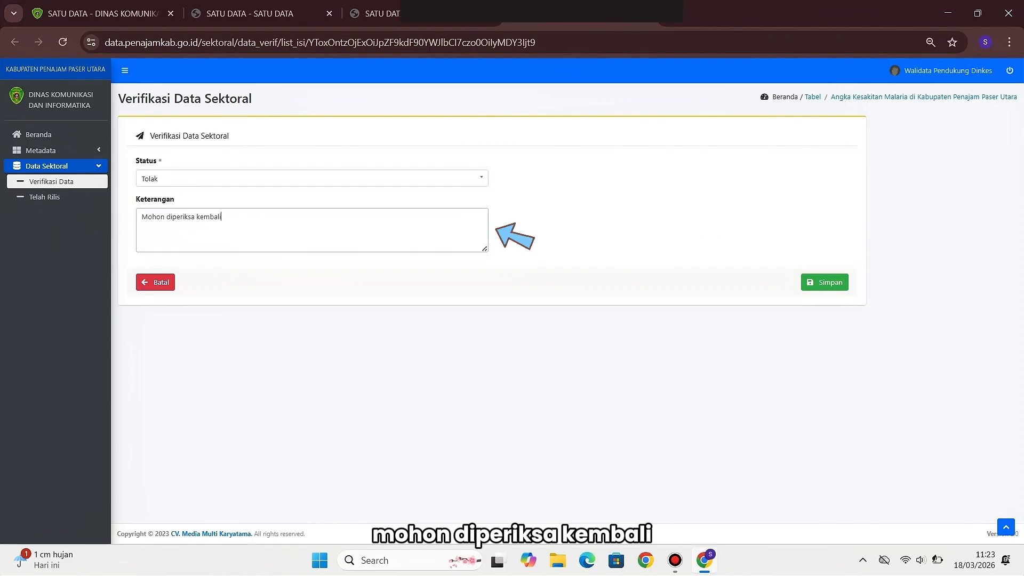
pyautogui.write(' m')
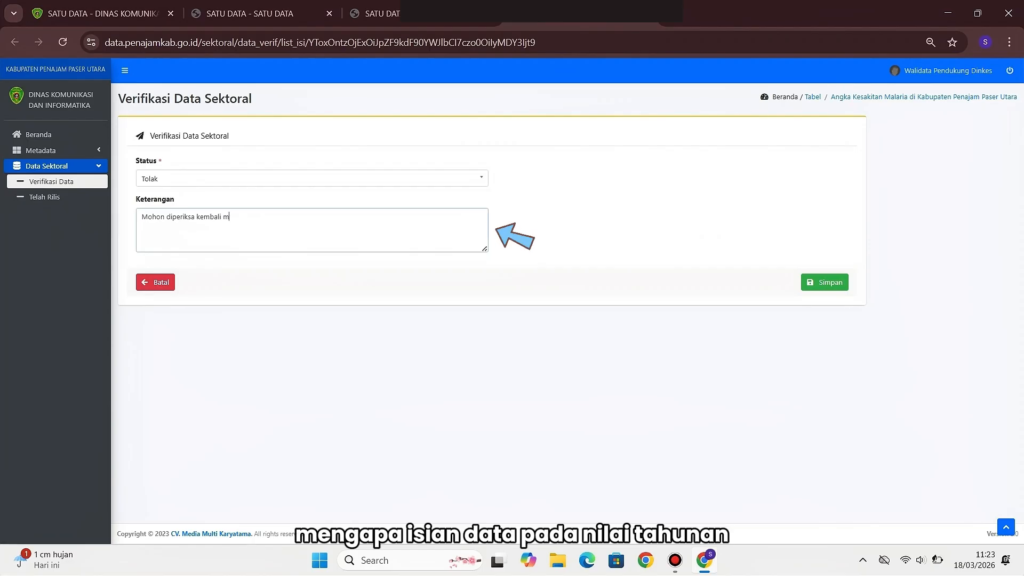
pyautogui.write('engapa isian d')
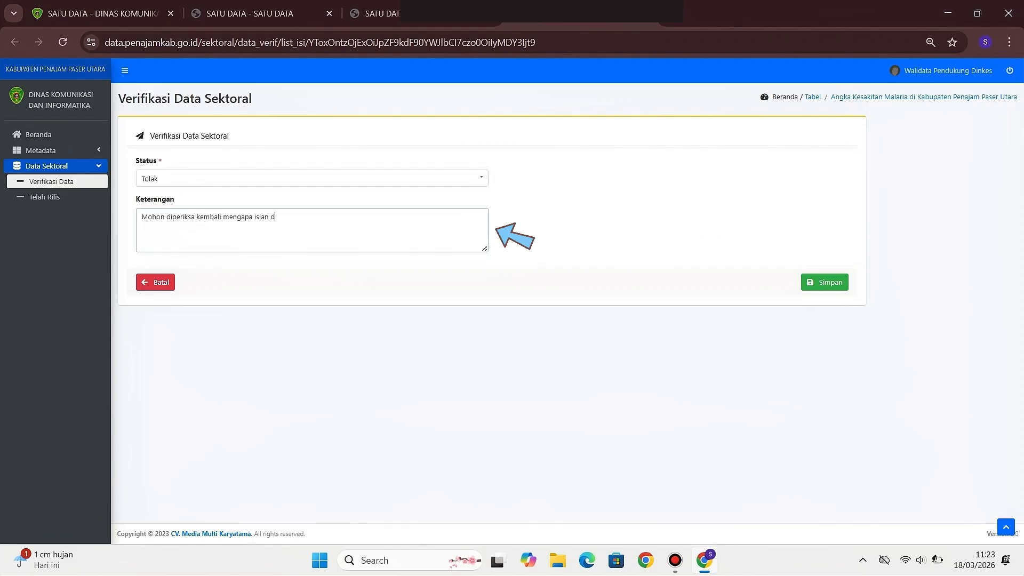
pyautogui.write('ata pada tahun')
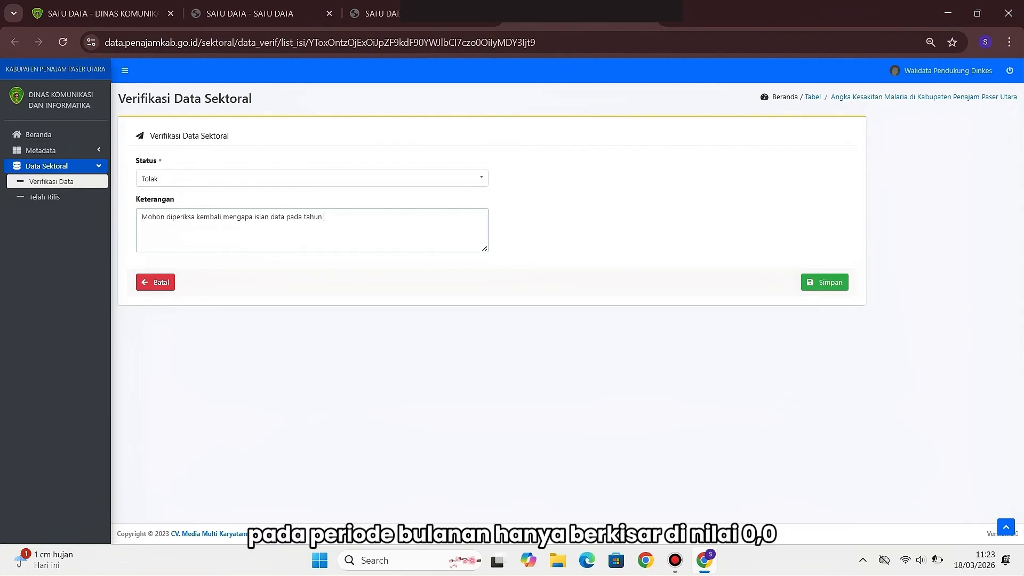
pyautogui.write(' 2025 bernilai 0')
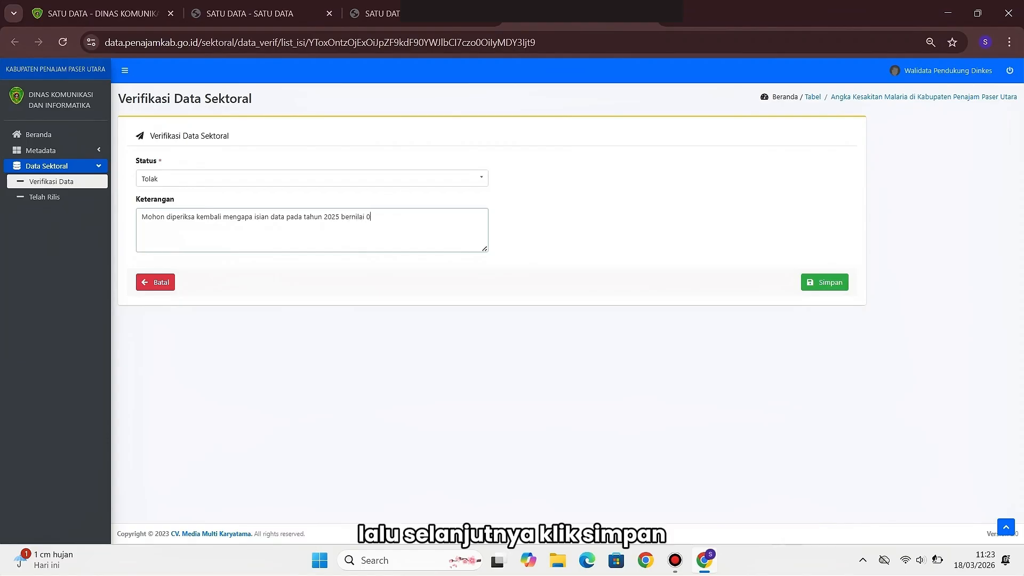
pyautogui.write(',6')
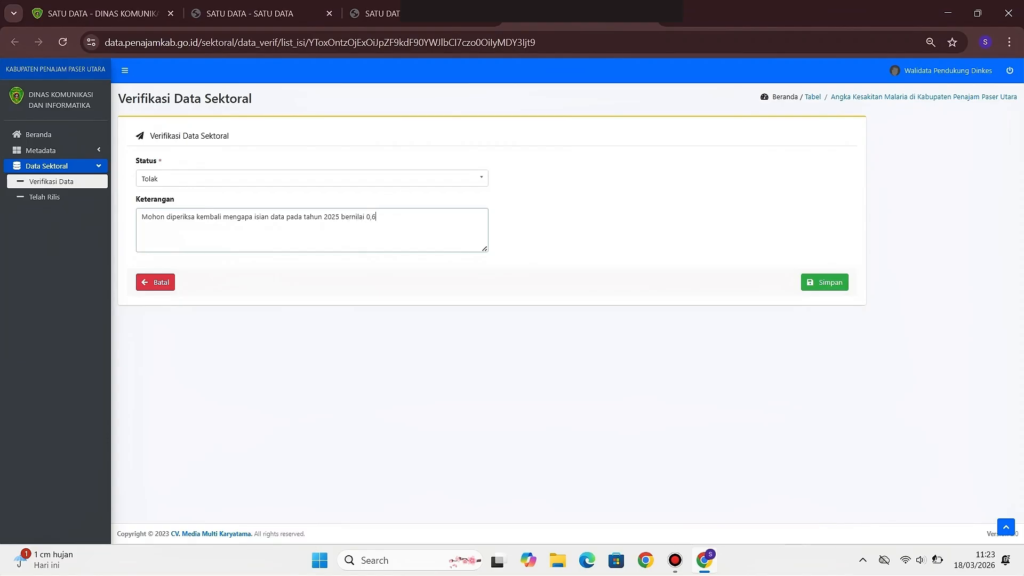
pyautogui.write('6 sedangkan isian data bulanannya hanya berkis')
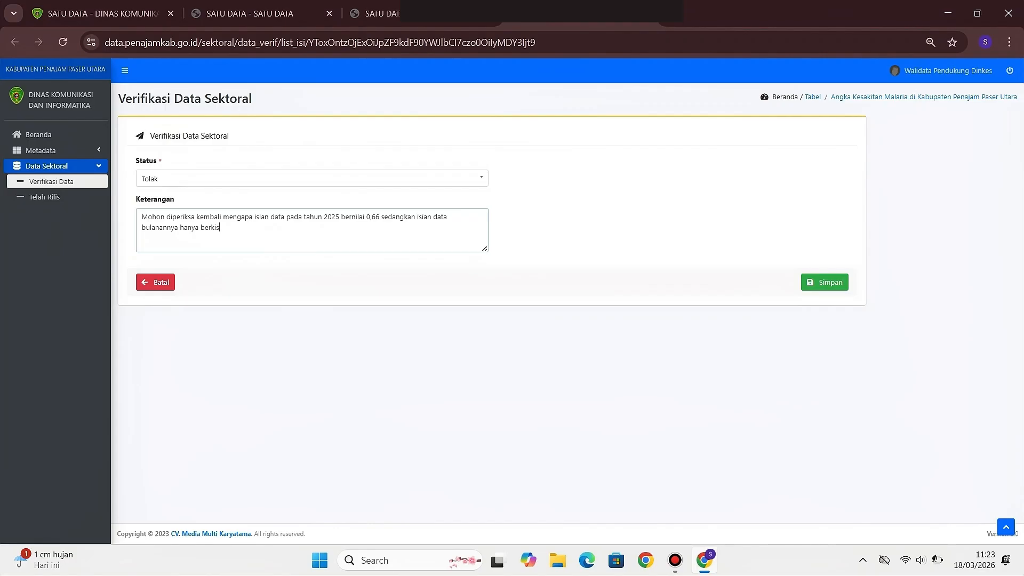
pyautogui.write('ar pada nilai 0,0')
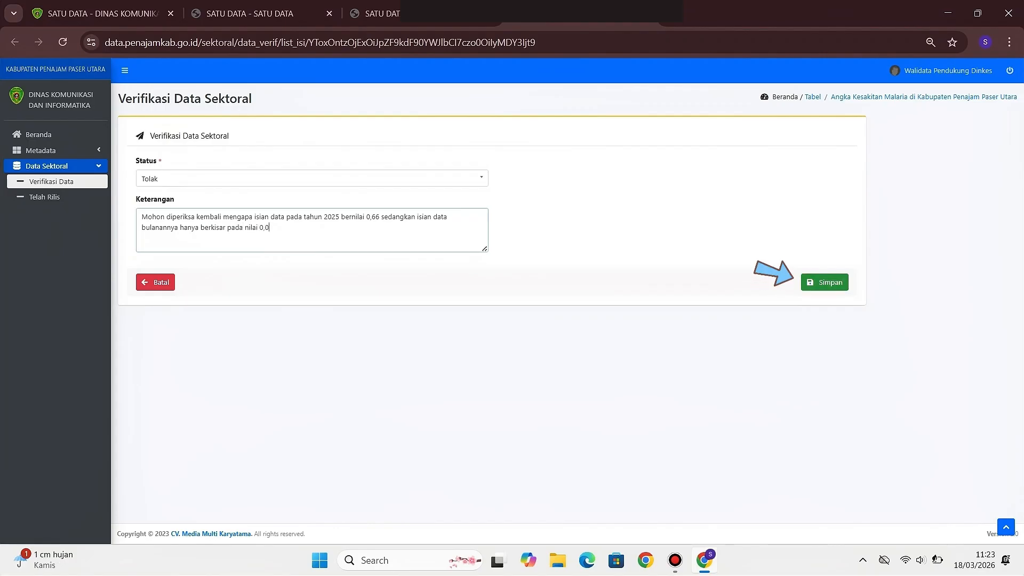
# Submit the Malaria rejection with its note and return to the Verifikasi Data list
pyautogui.click(825, 282)
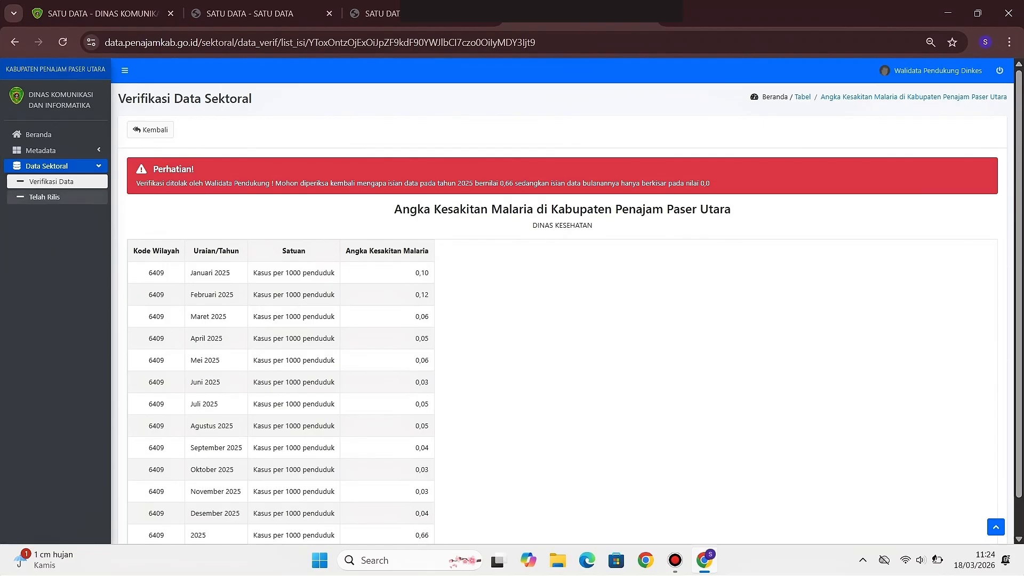
pyautogui.click(53, 182)
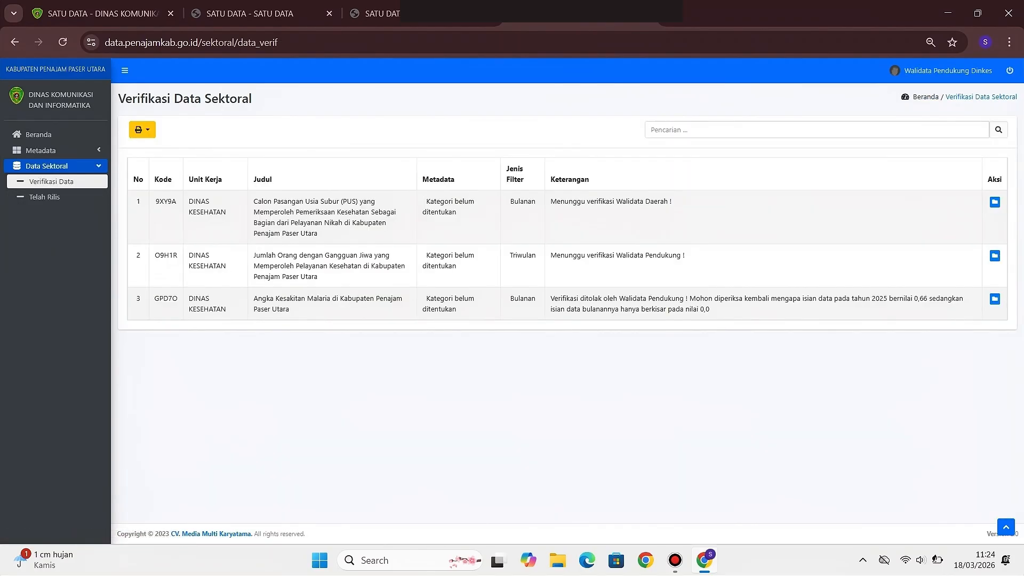